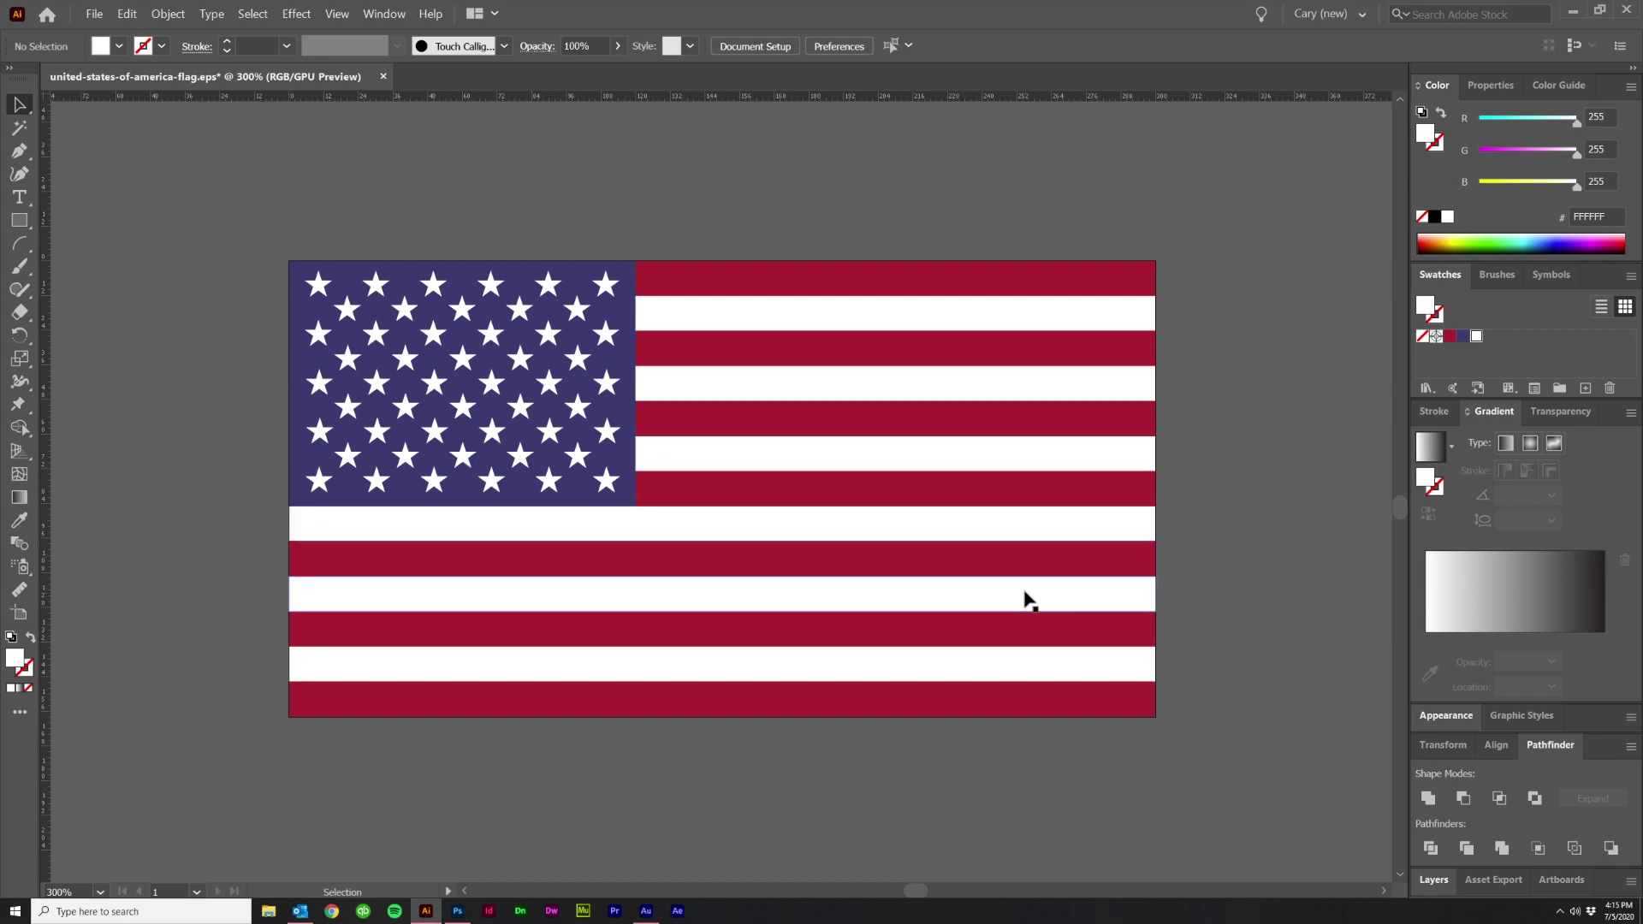
# Step: Cover the flag with a white rectangle about 300 by 157 pt and split it into 3 columns with a 0 pt gutter
pyautogui.click(19, 221)
pyautogui.moveTo(290, 262); pyautogui.dragTo(1155, 717)
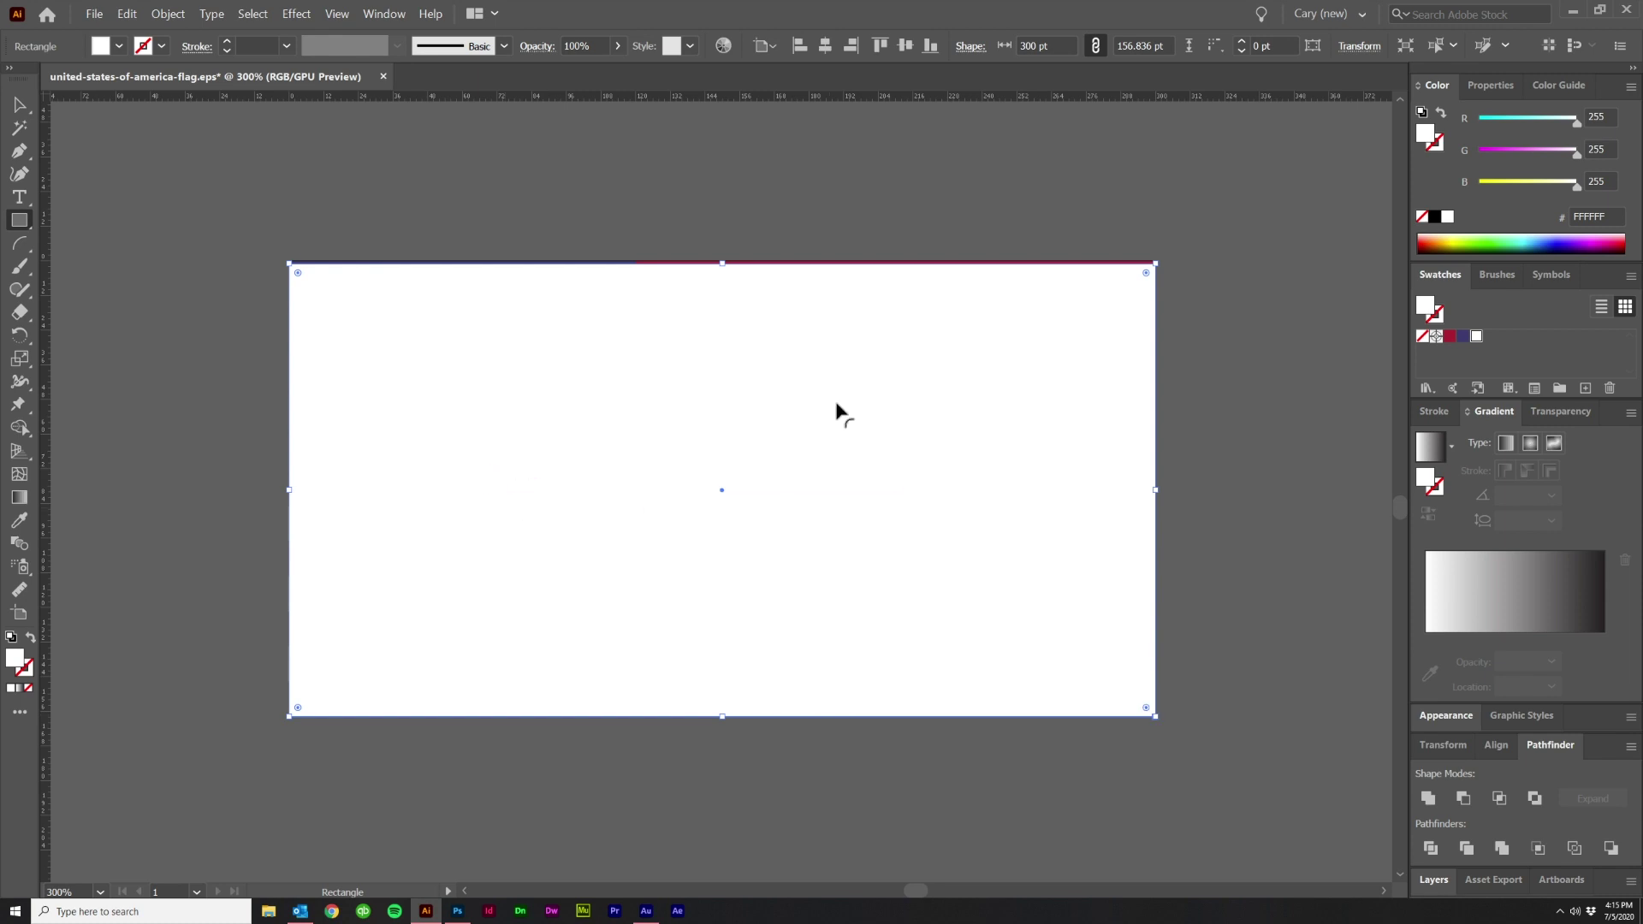
pyautogui.click(168, 14)
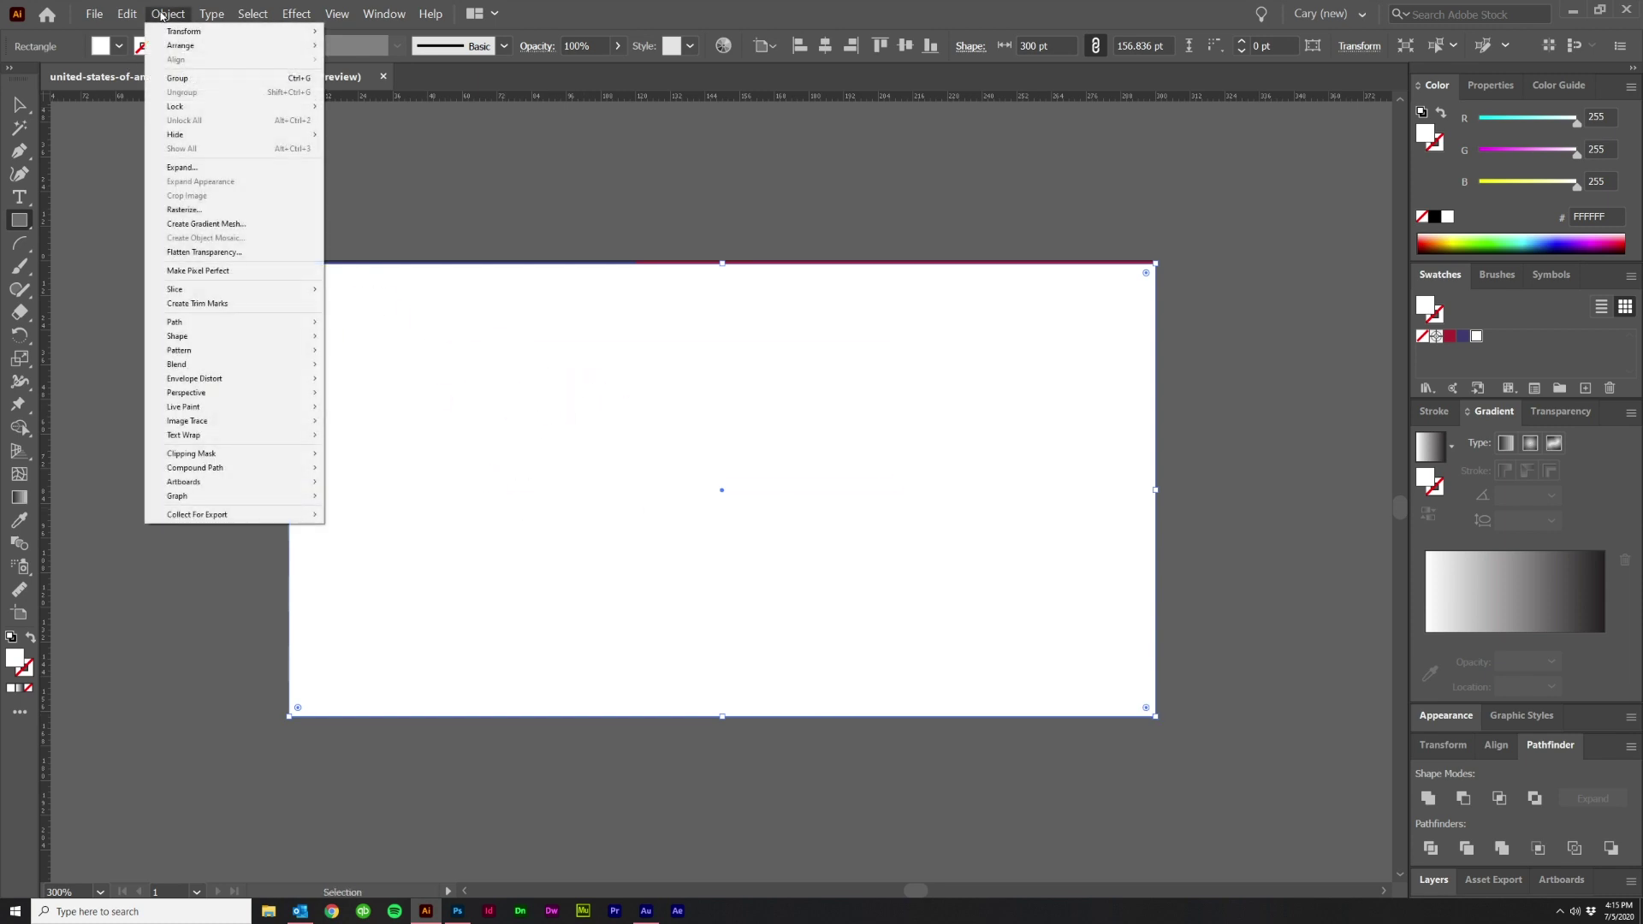
pyautogui.moveTo(211, 325)
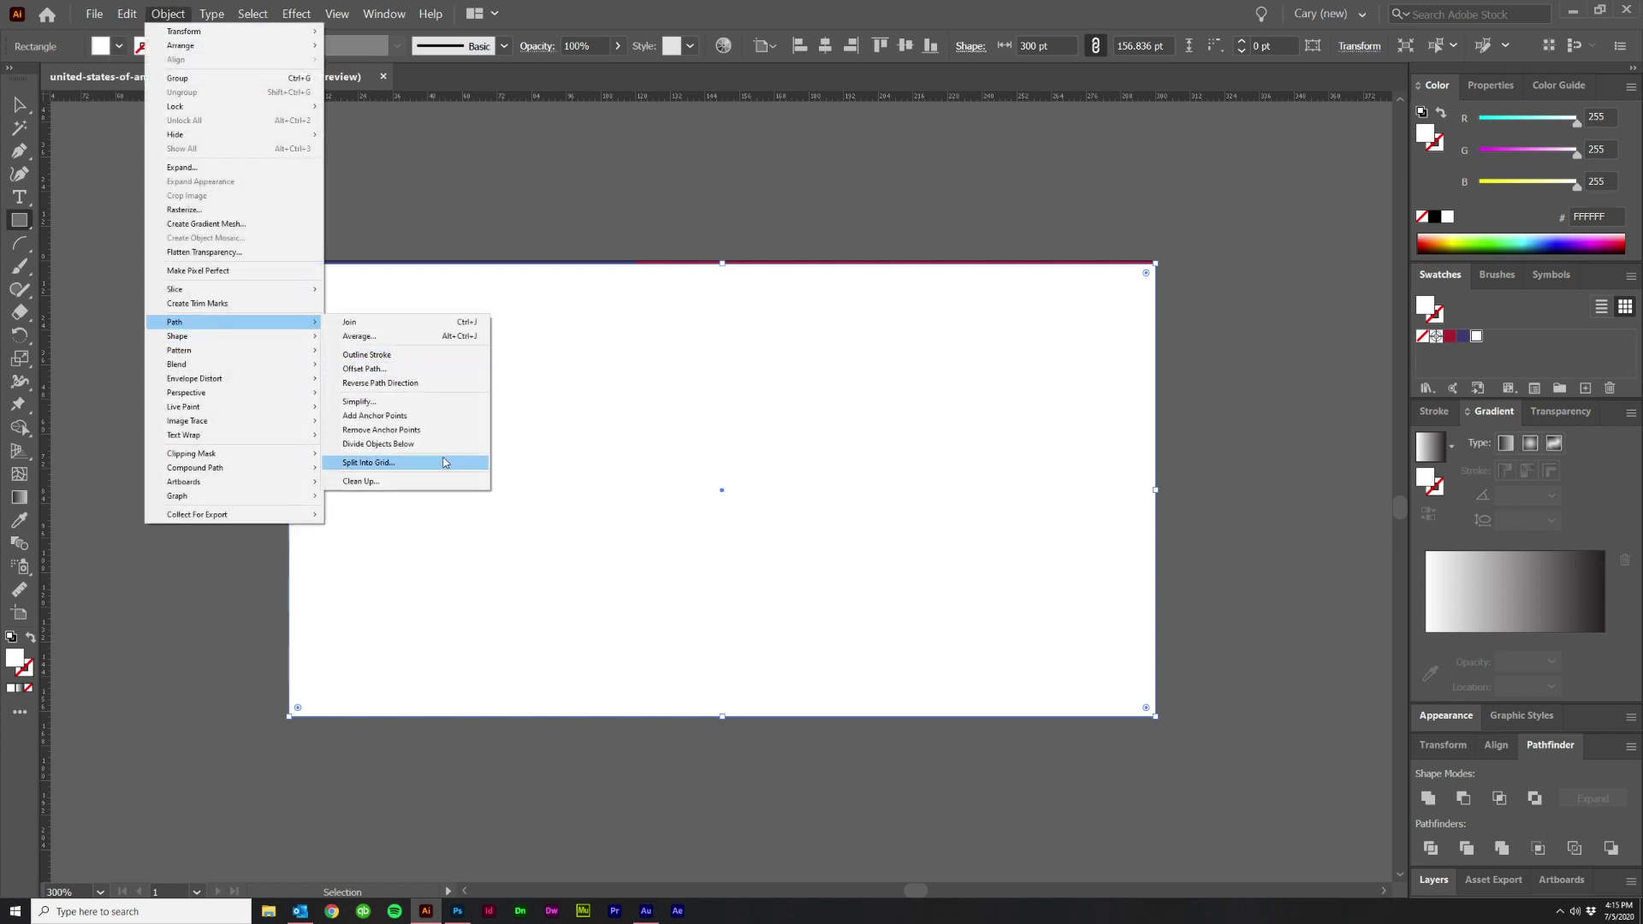
pyautogui.click(444, 463)
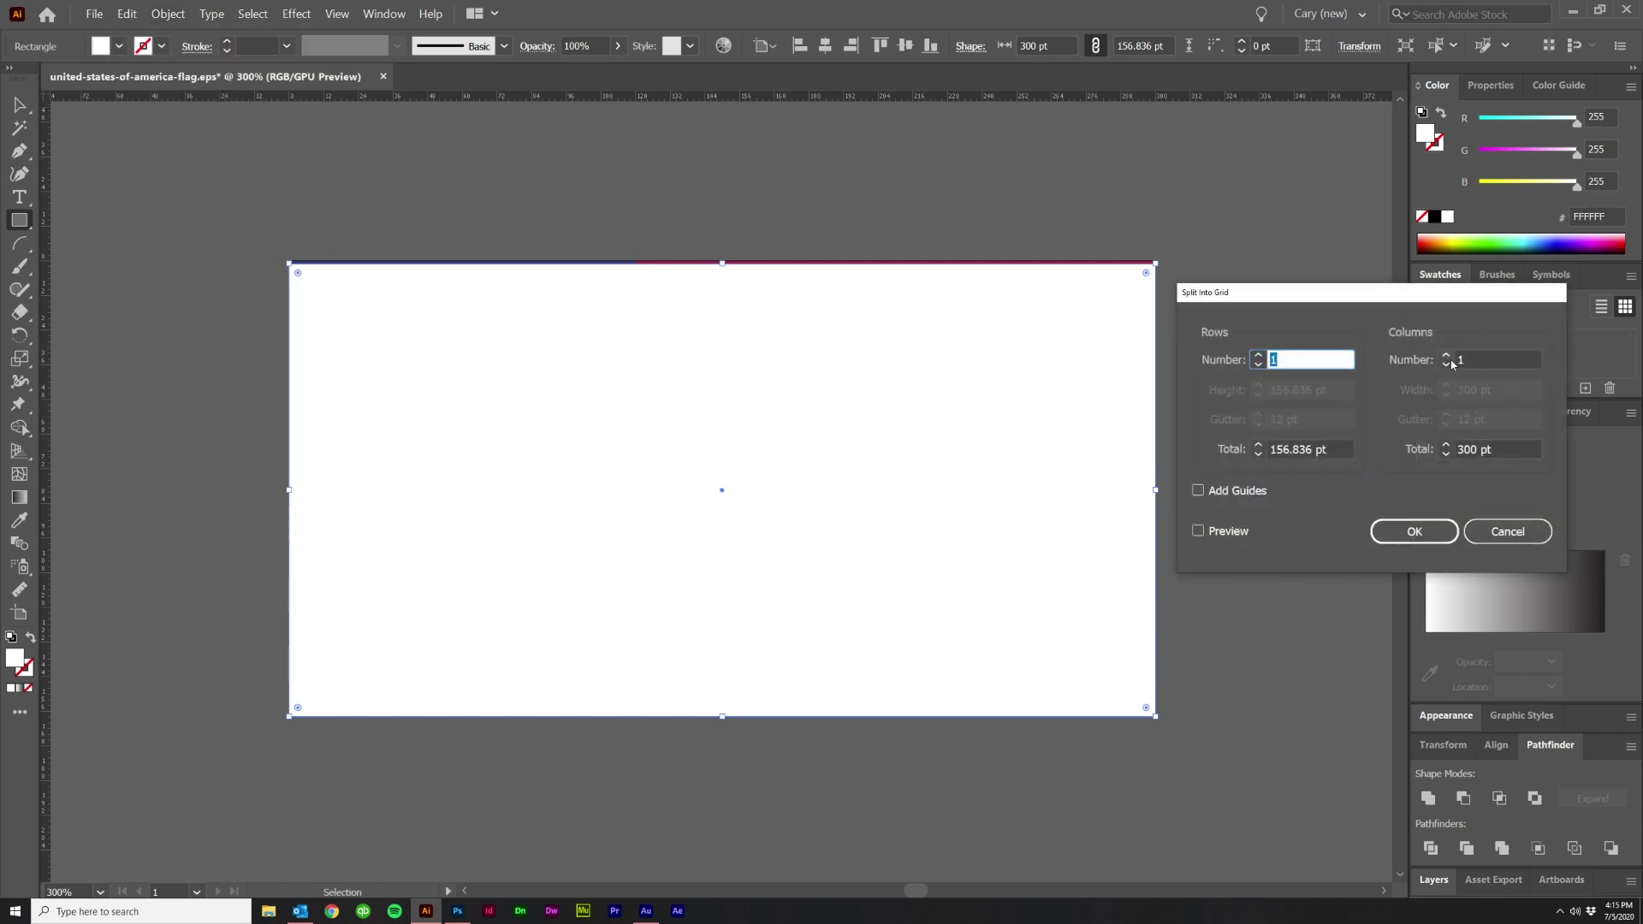
pyautogui.doubleClick(1447, 356)
pyautogui.click(1222, 533)
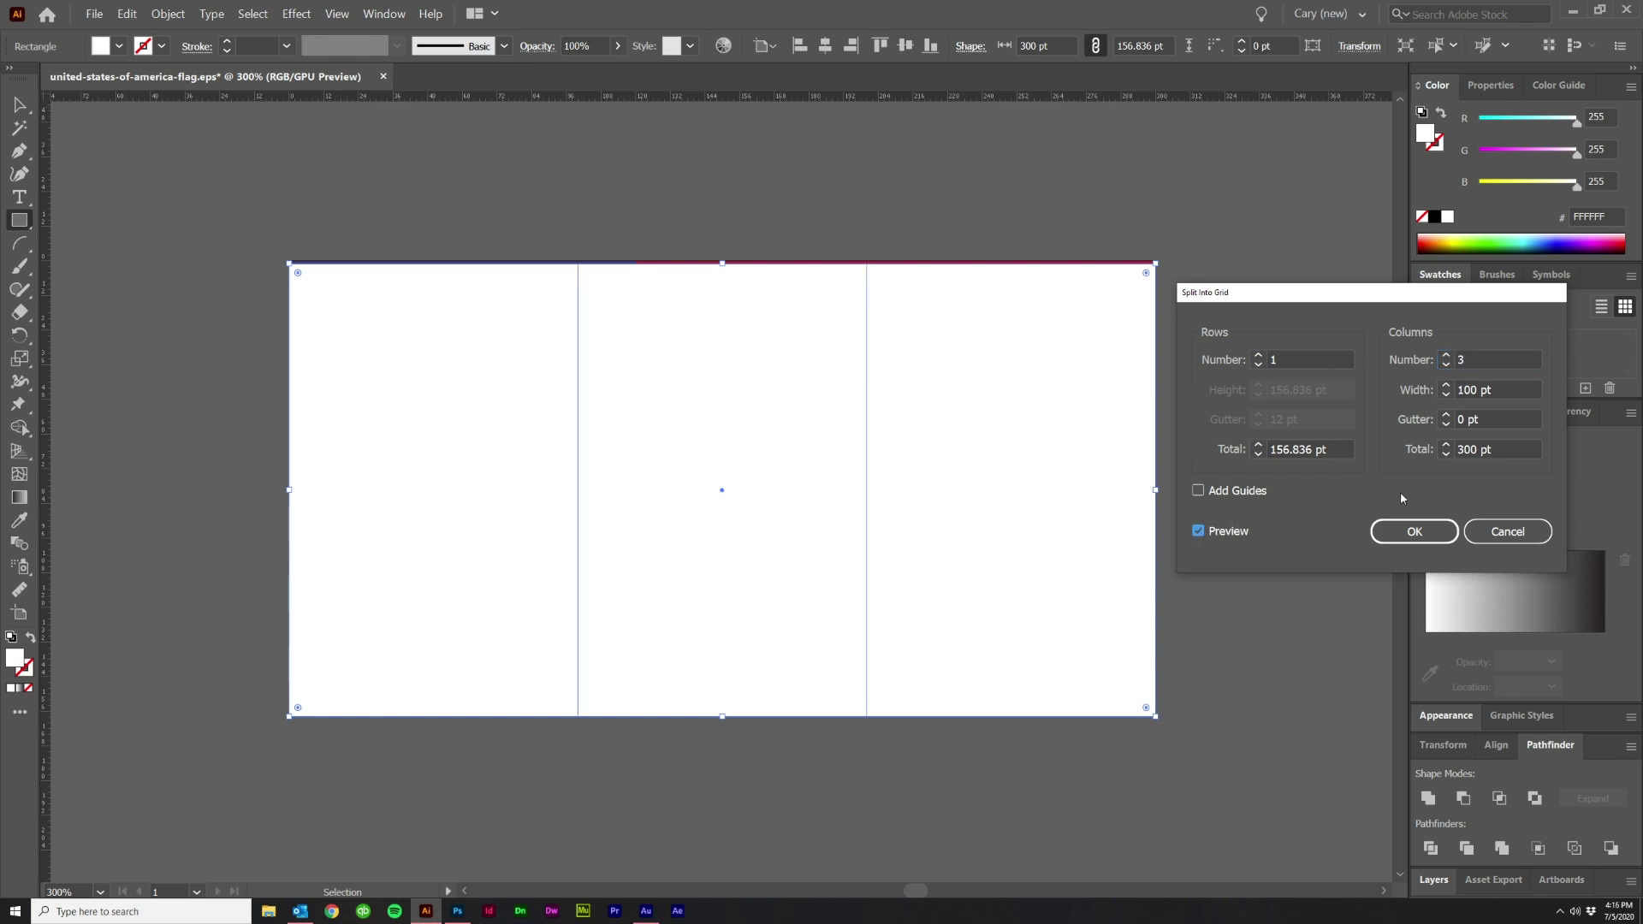
pyautogui.click(1420, 534)
# Step: Delete the two outer white columns, keeping only the middle one
pyautogui.press('v')
pyautogui.click(1168, 675)
pyautogui.click(1049, 549)
pyautogui.press('Delete')
pyautogui.click(536, 569)
pyautogui.press('Delete')
# Step: Stretch the middle white column past the flag's upper and lower edges to about 182 pt high
pyautogui.click(634, 638)
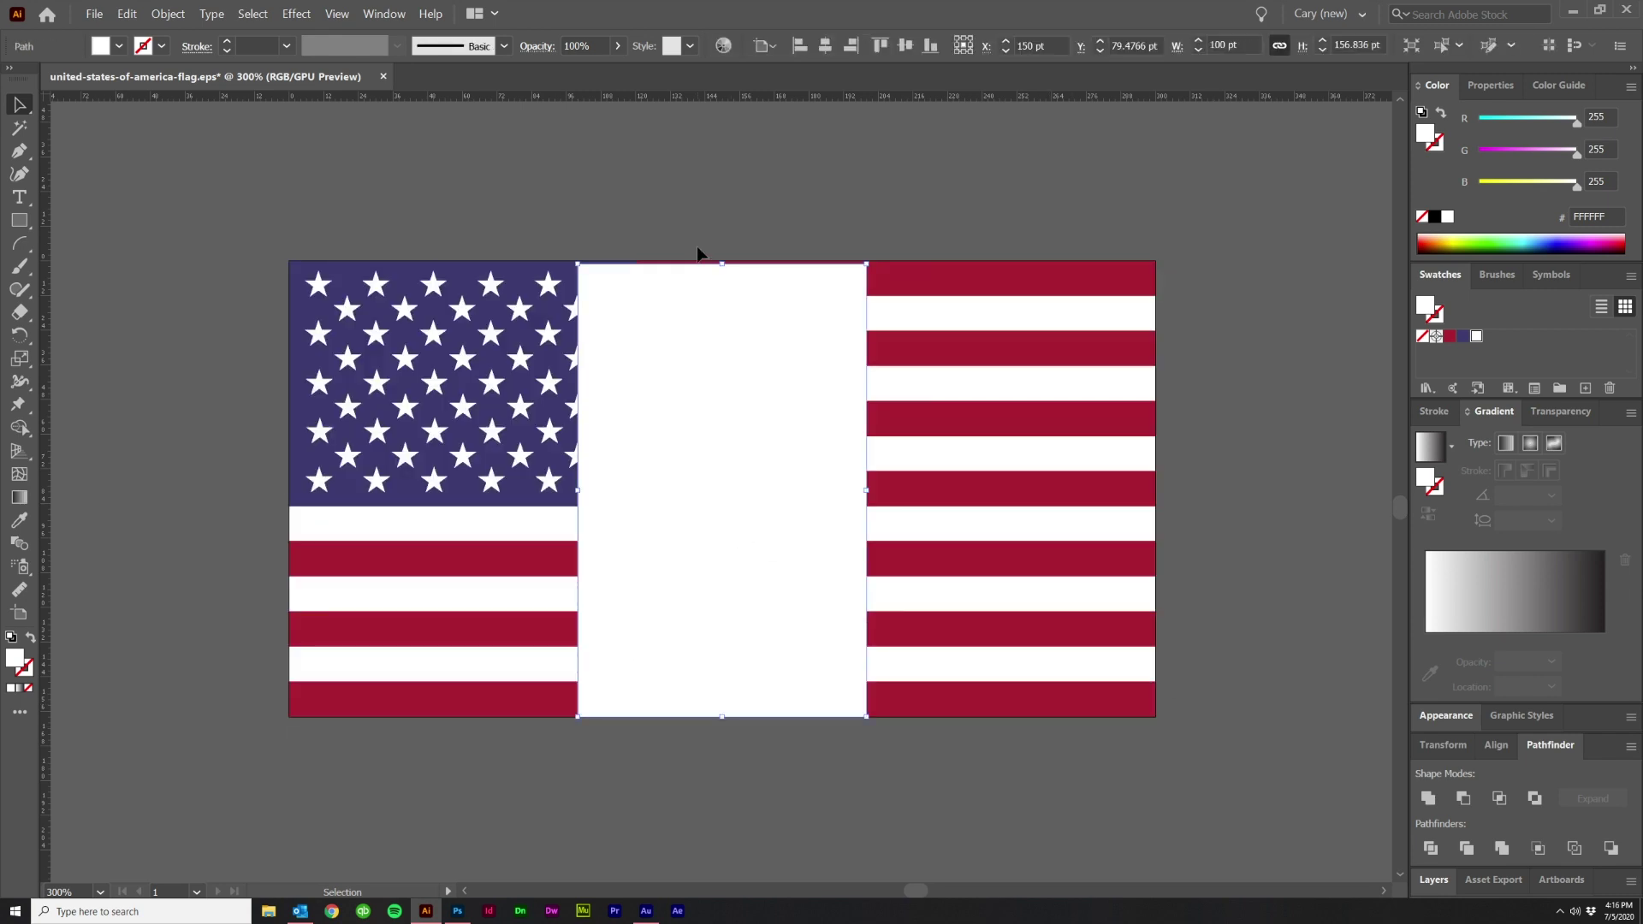
pyautogui.moveTo(723, 264); pyautogui.dragTo(727, 213)
pyautogui.moveTo(722, 718); pyautogui.dragTo(725, 737)
# Step: Start a Warp effect on the white column with the Arch style and vertical orientation
pyautogui.click(295, 14)
pyautogui.moveTo(373, 186)
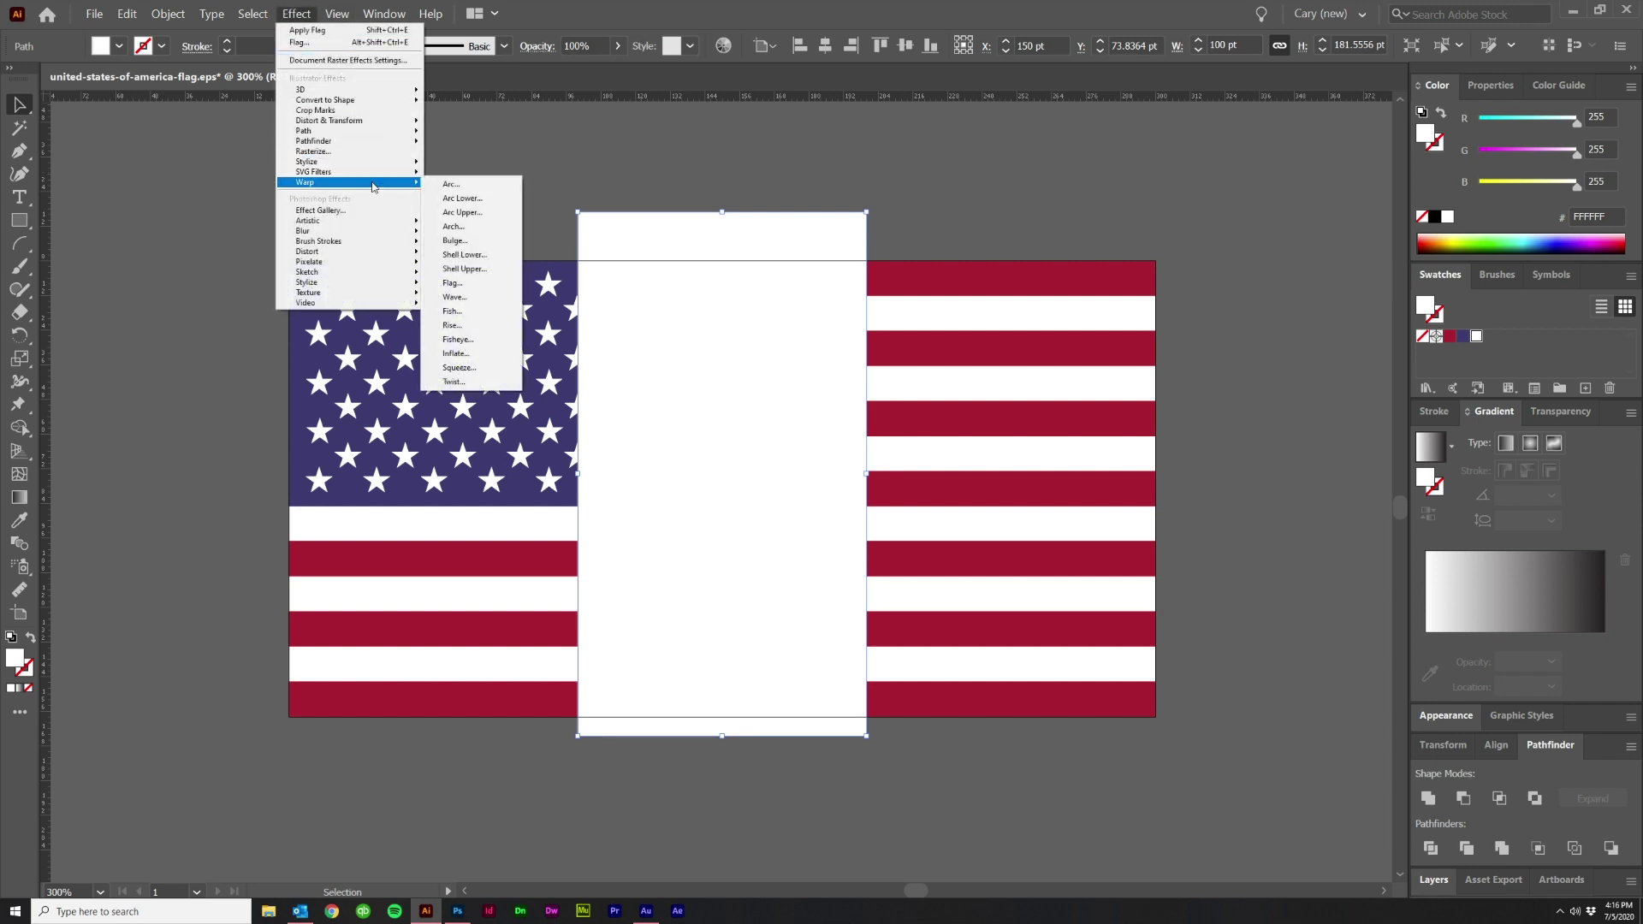
pyautogui.click(469, 187)
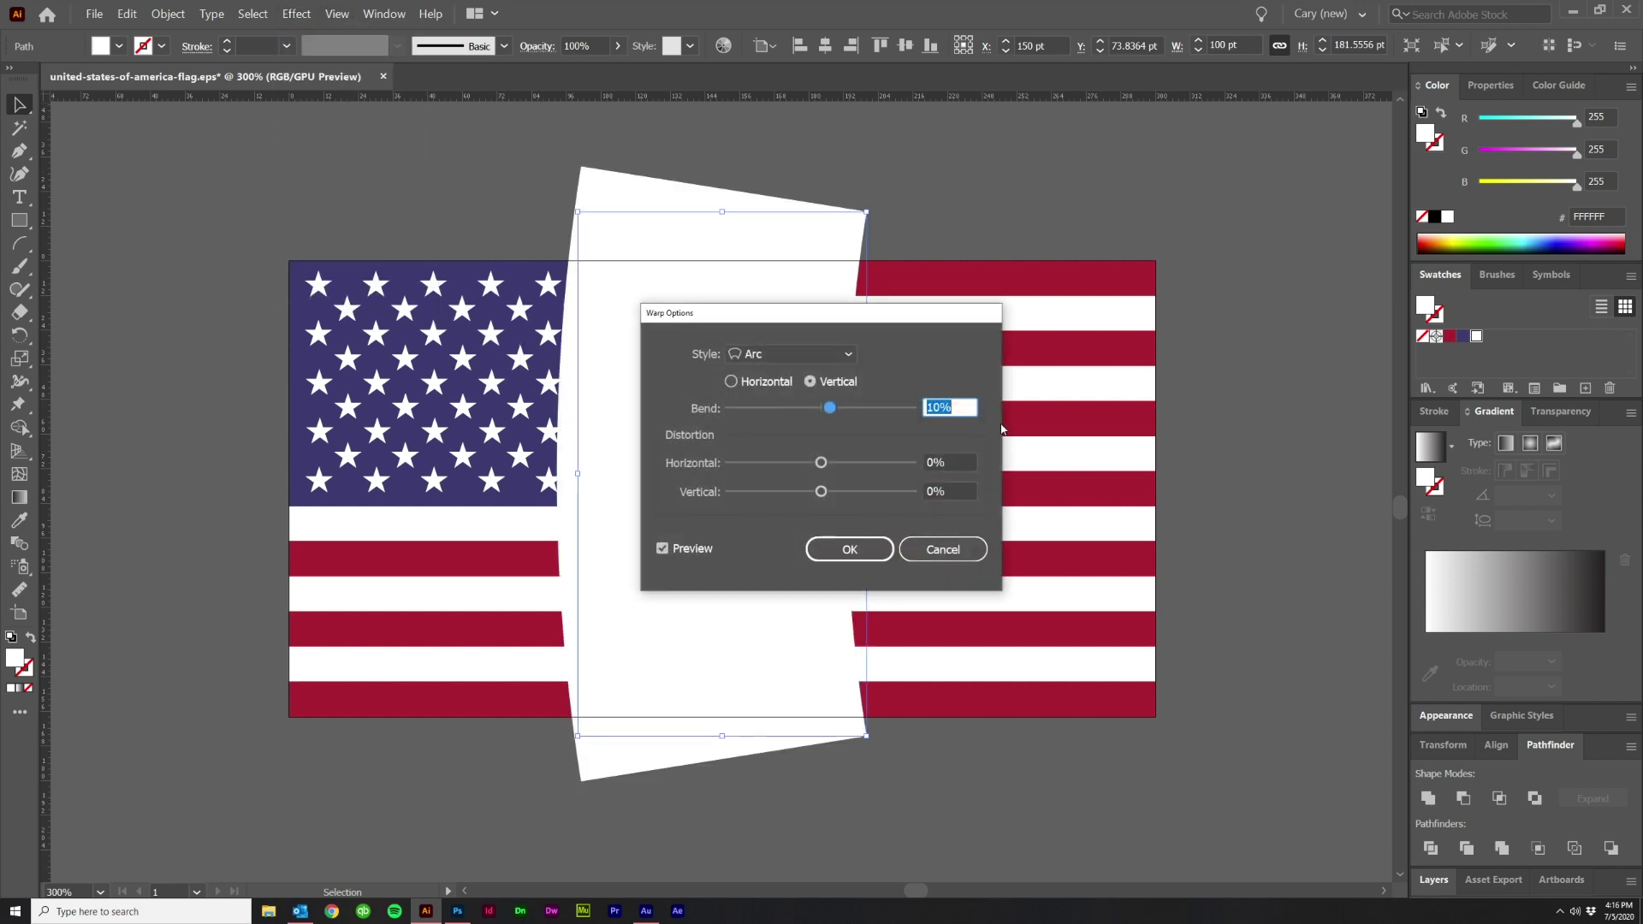
pyautogui.moveTo(864, 315); pyautogui.dragTo(1203, 287)
pyautogui.click(1156, 330)
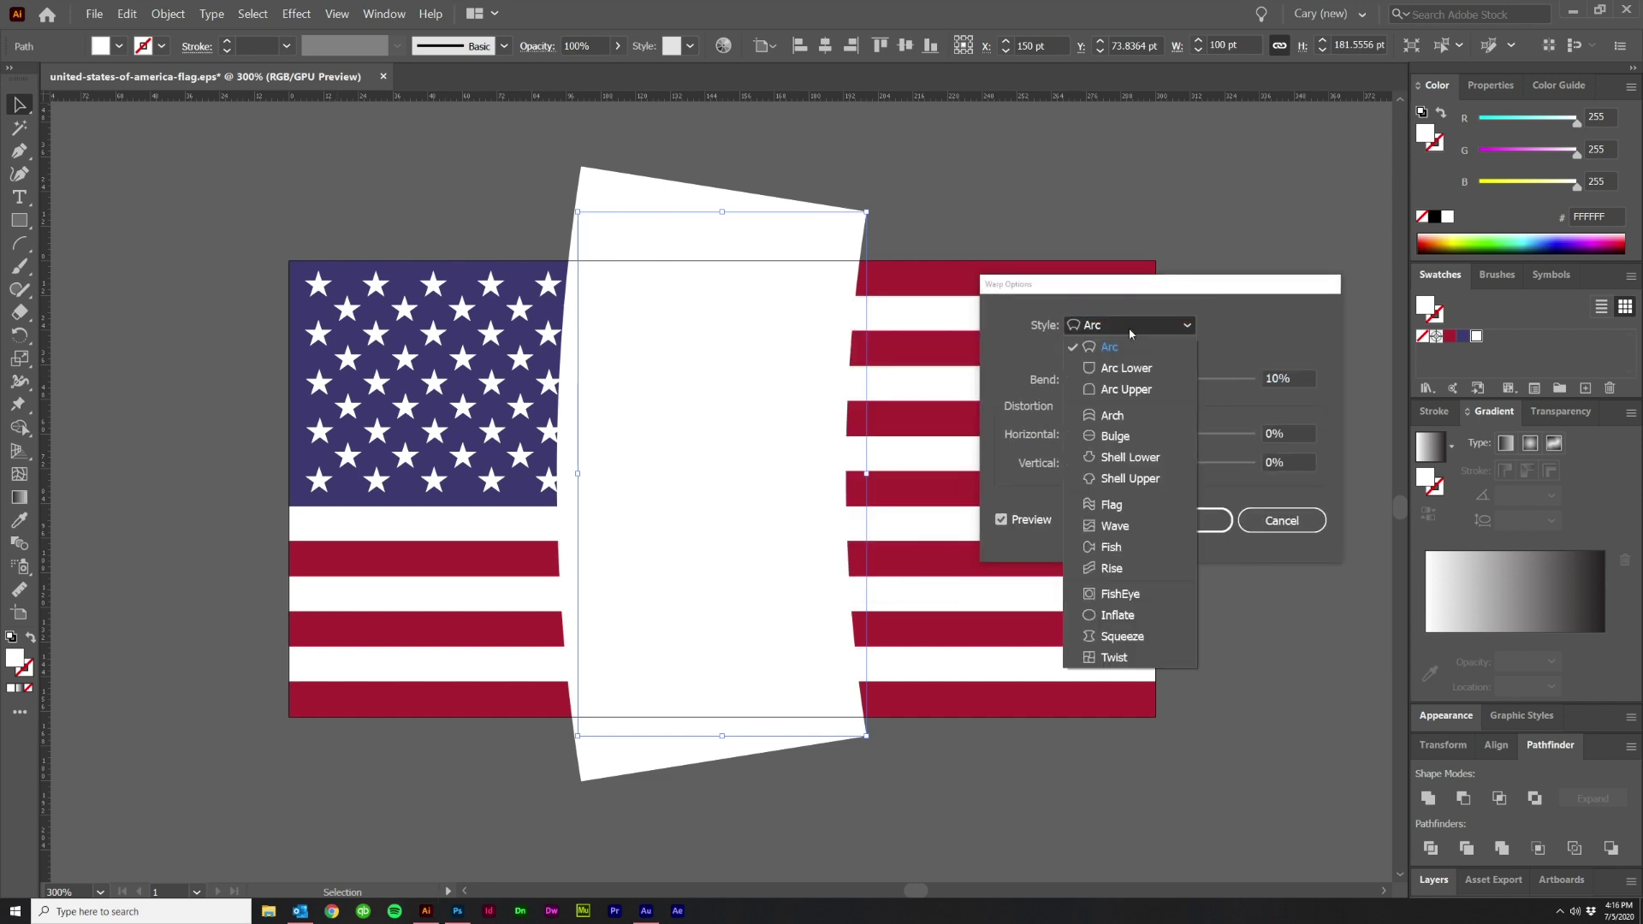
pyautogui.click(1126, 414)
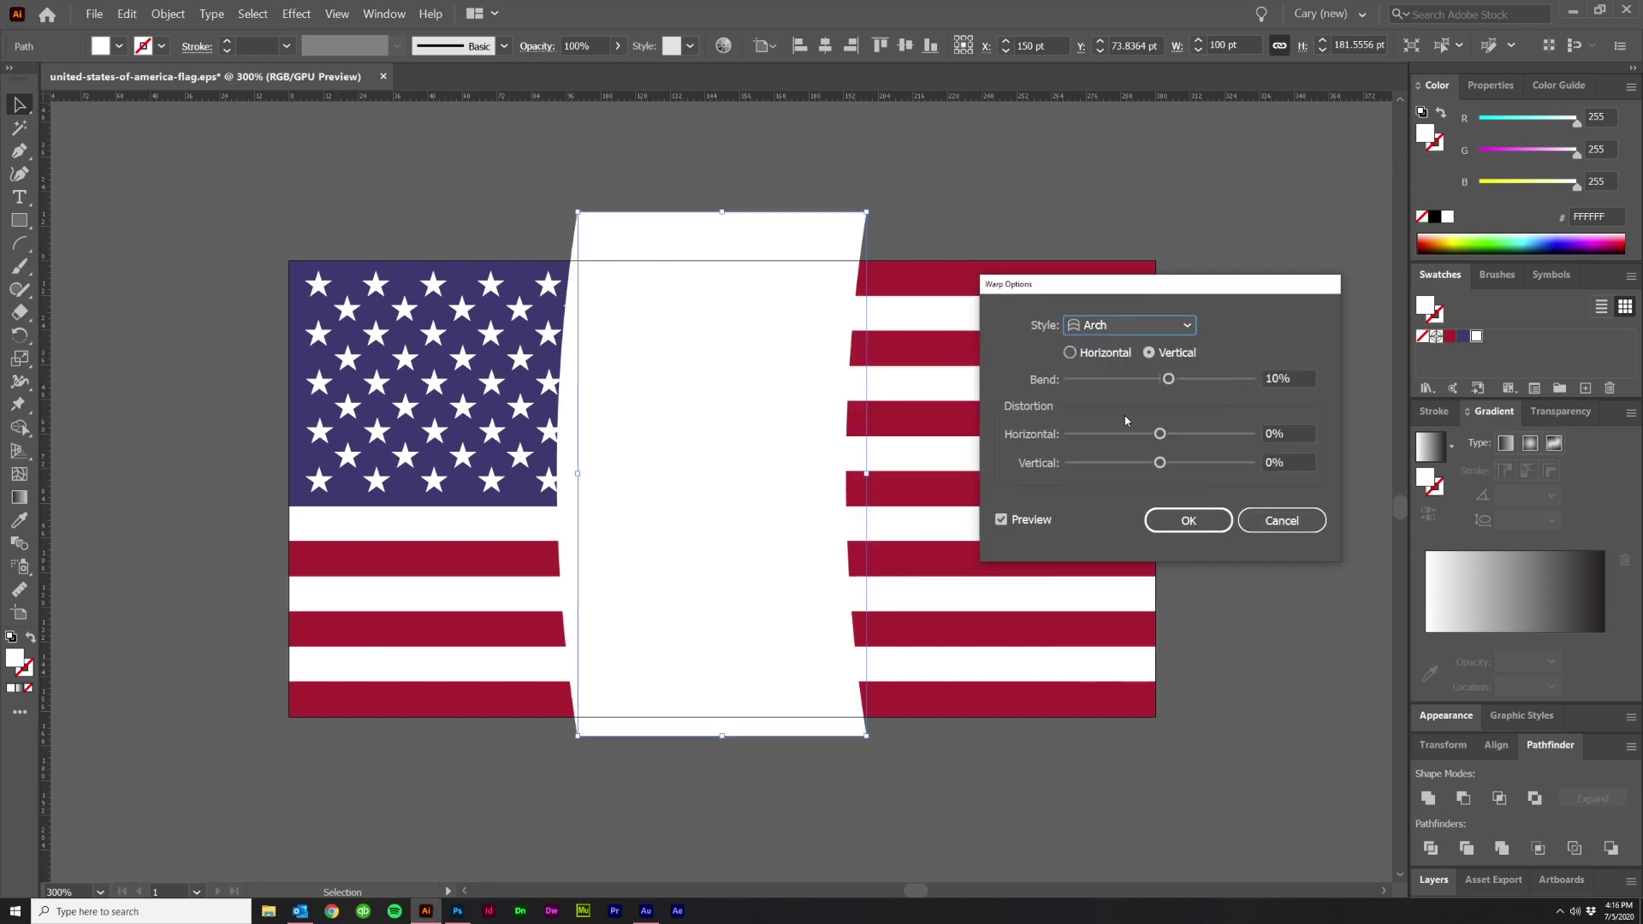
pyautogui.click(1070, 353)
pyautogui.click(1149, 353)
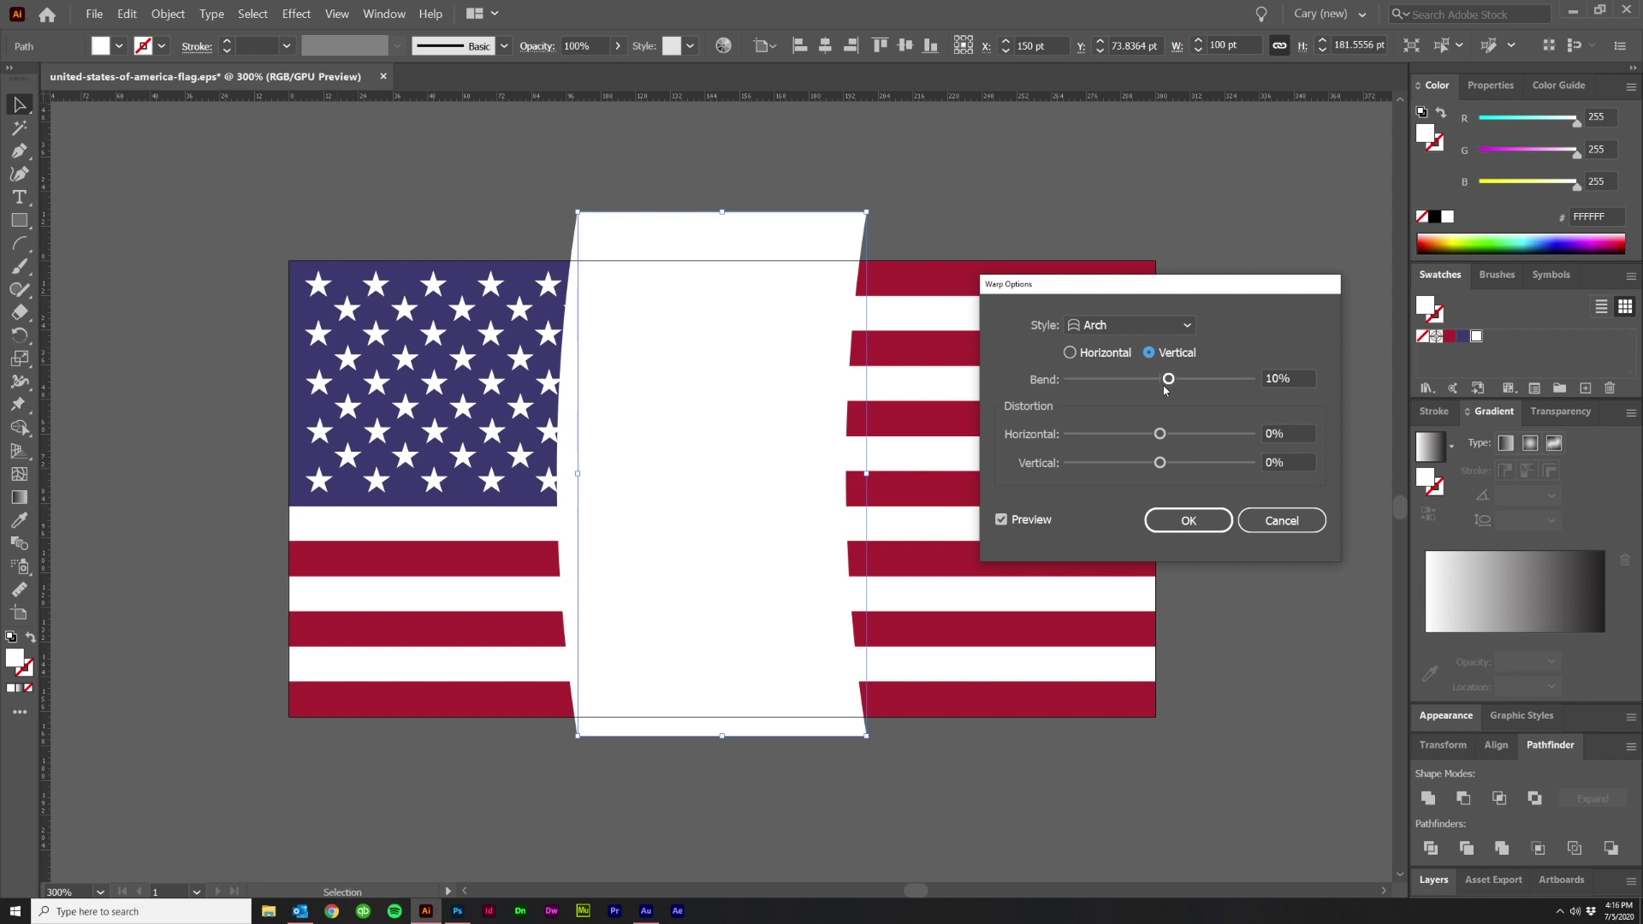
# Step: Set the warp's bend to -15%, apply it and expand the column's appearance
pyautogui.press('Tab')
pyautogui.hotkey('shift', 'Down')
pyautogui.hotkey('shift', 'Down')
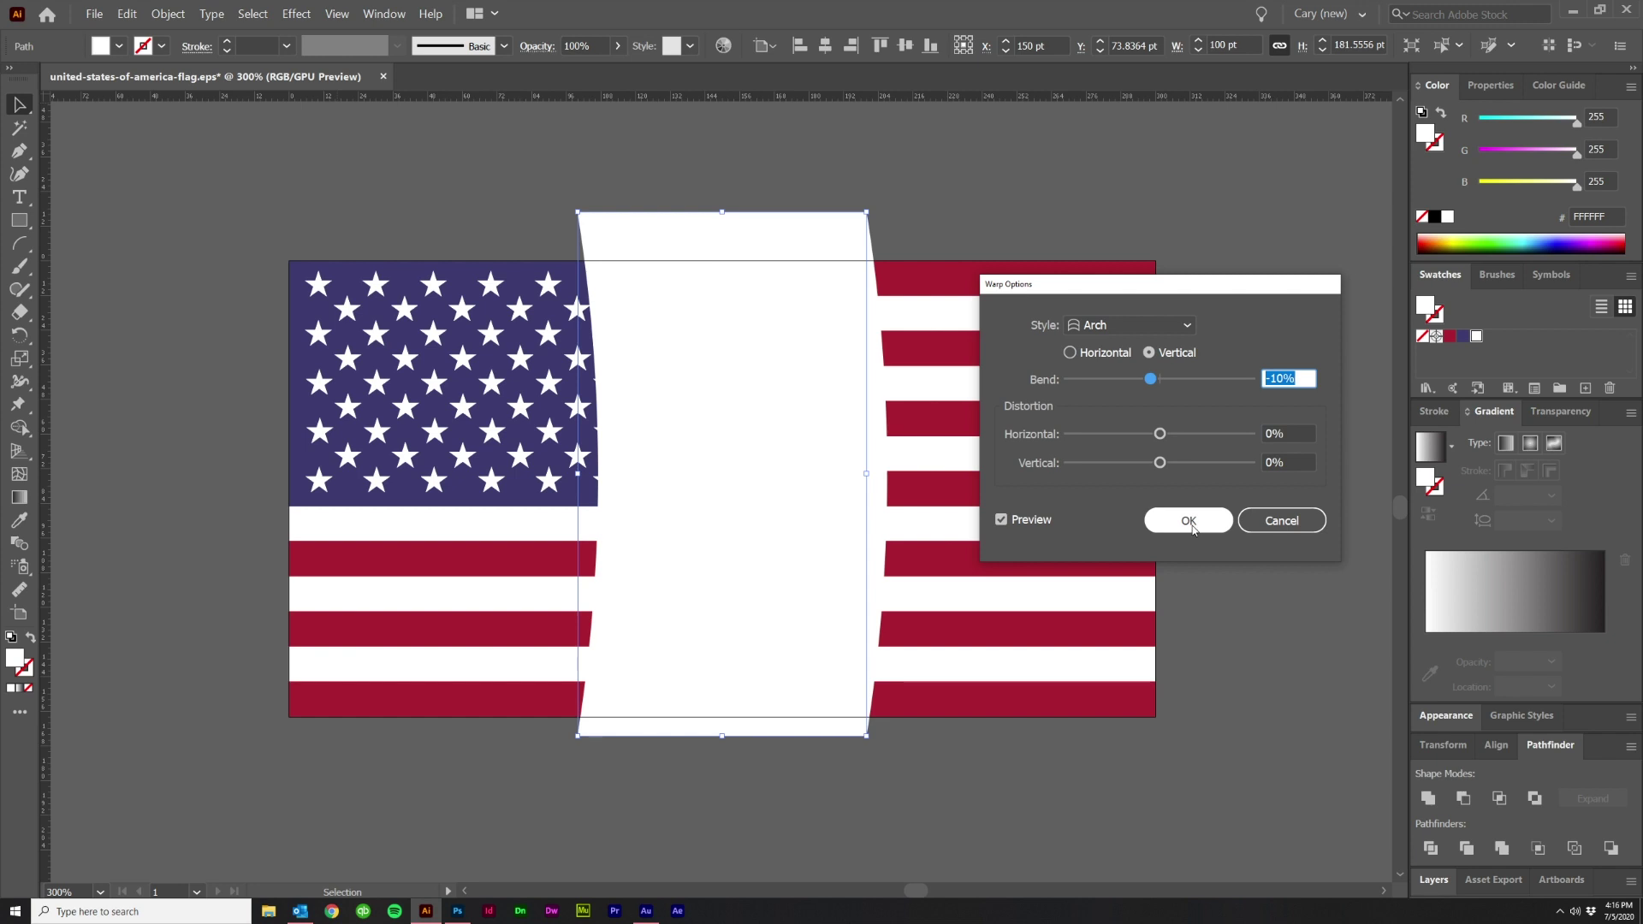
pyautogui.press('Down')
pyautogui.press('Down')
pyautogui.press('Down')
pyautogui.press('Down')
pyautogui.press('Down')
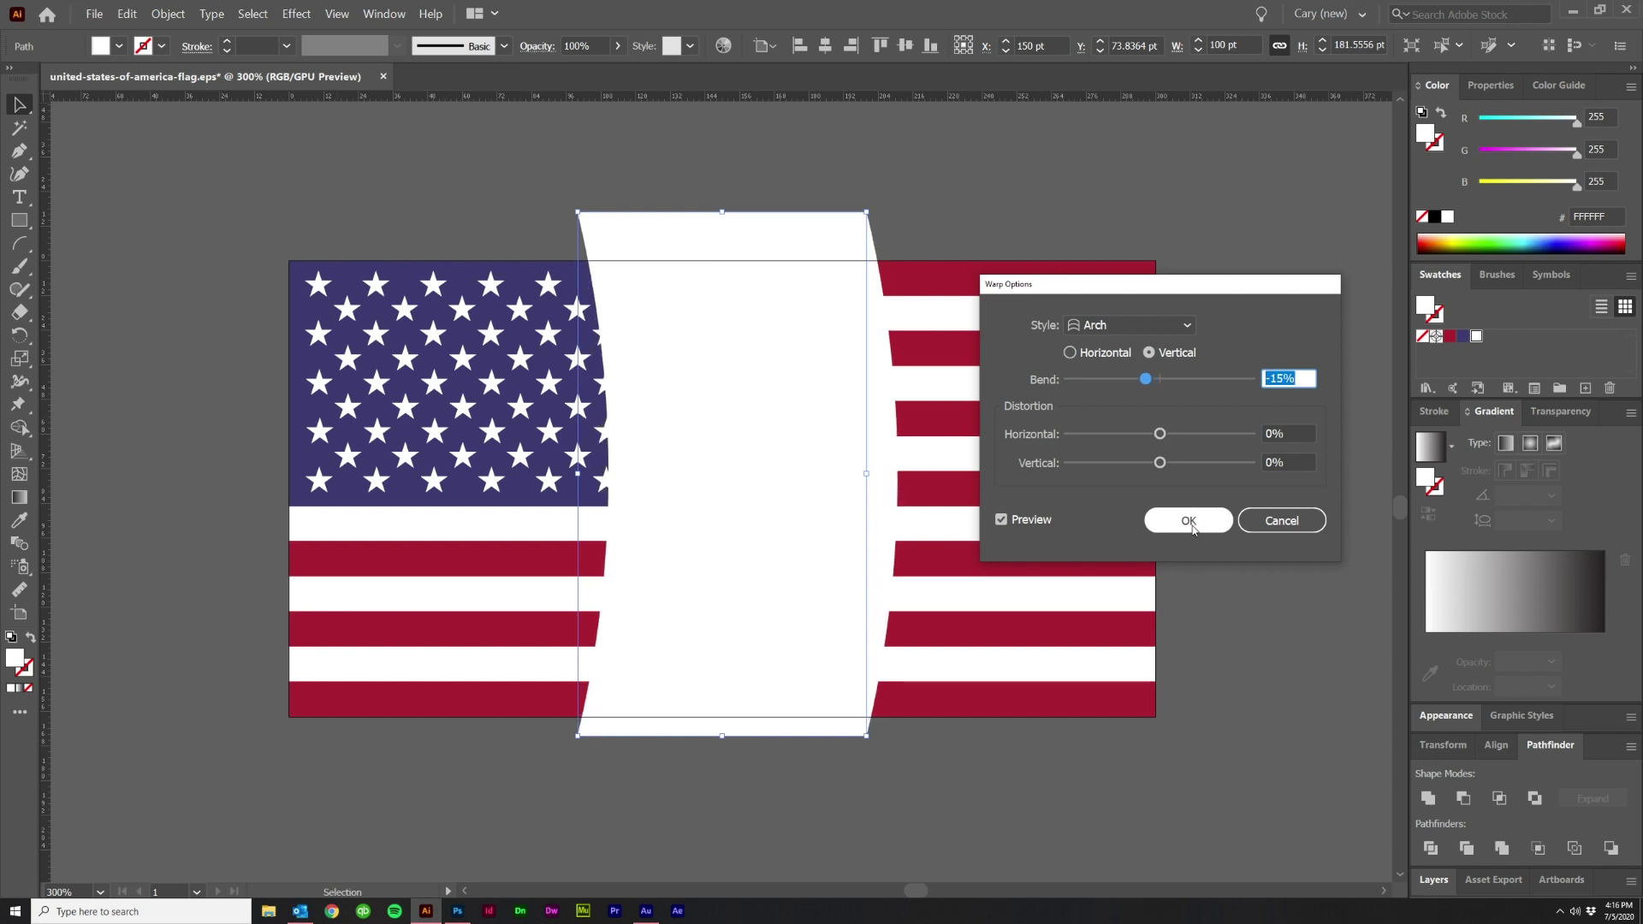
pyautogui.click(1189, 522)
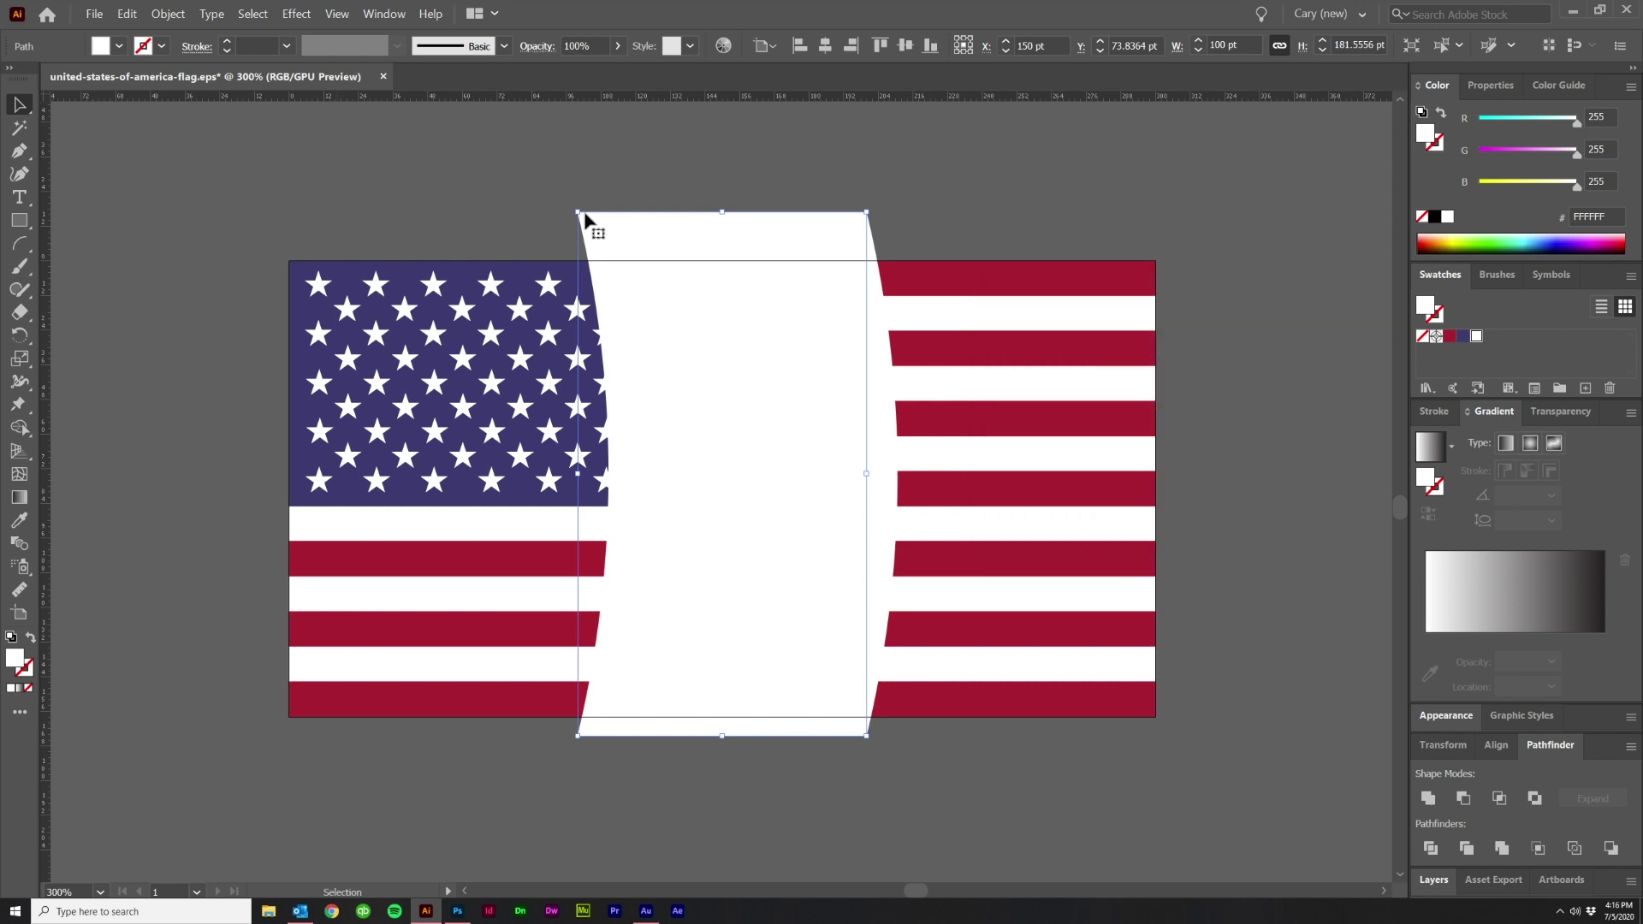
pyautogui.click(169, 13)
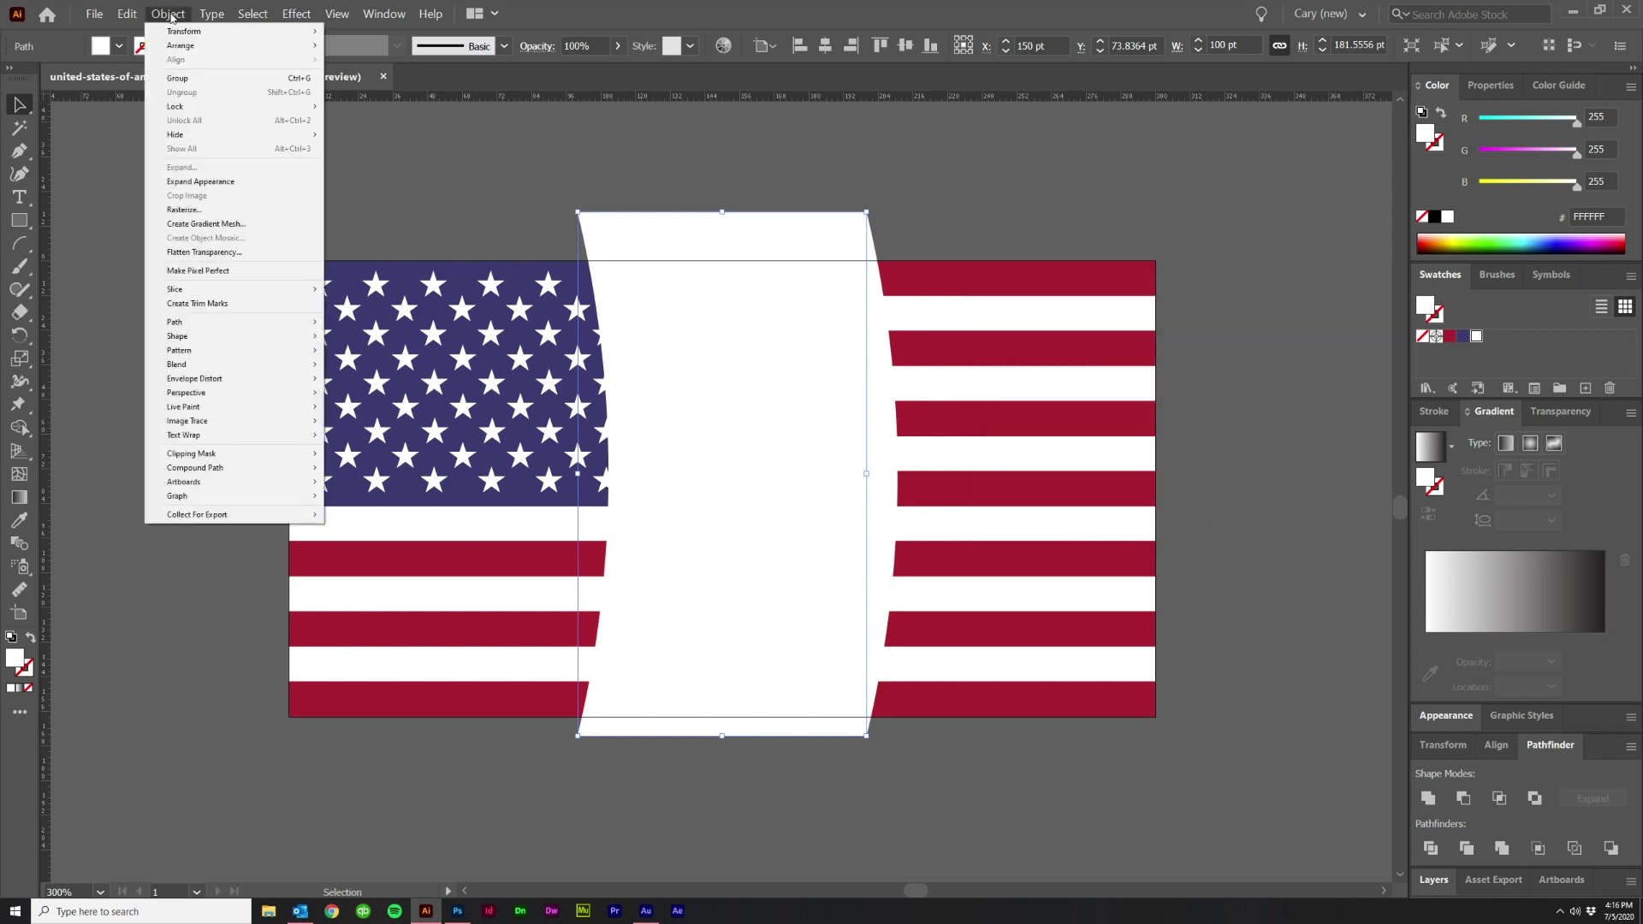
pyautogui.click(213, 182)
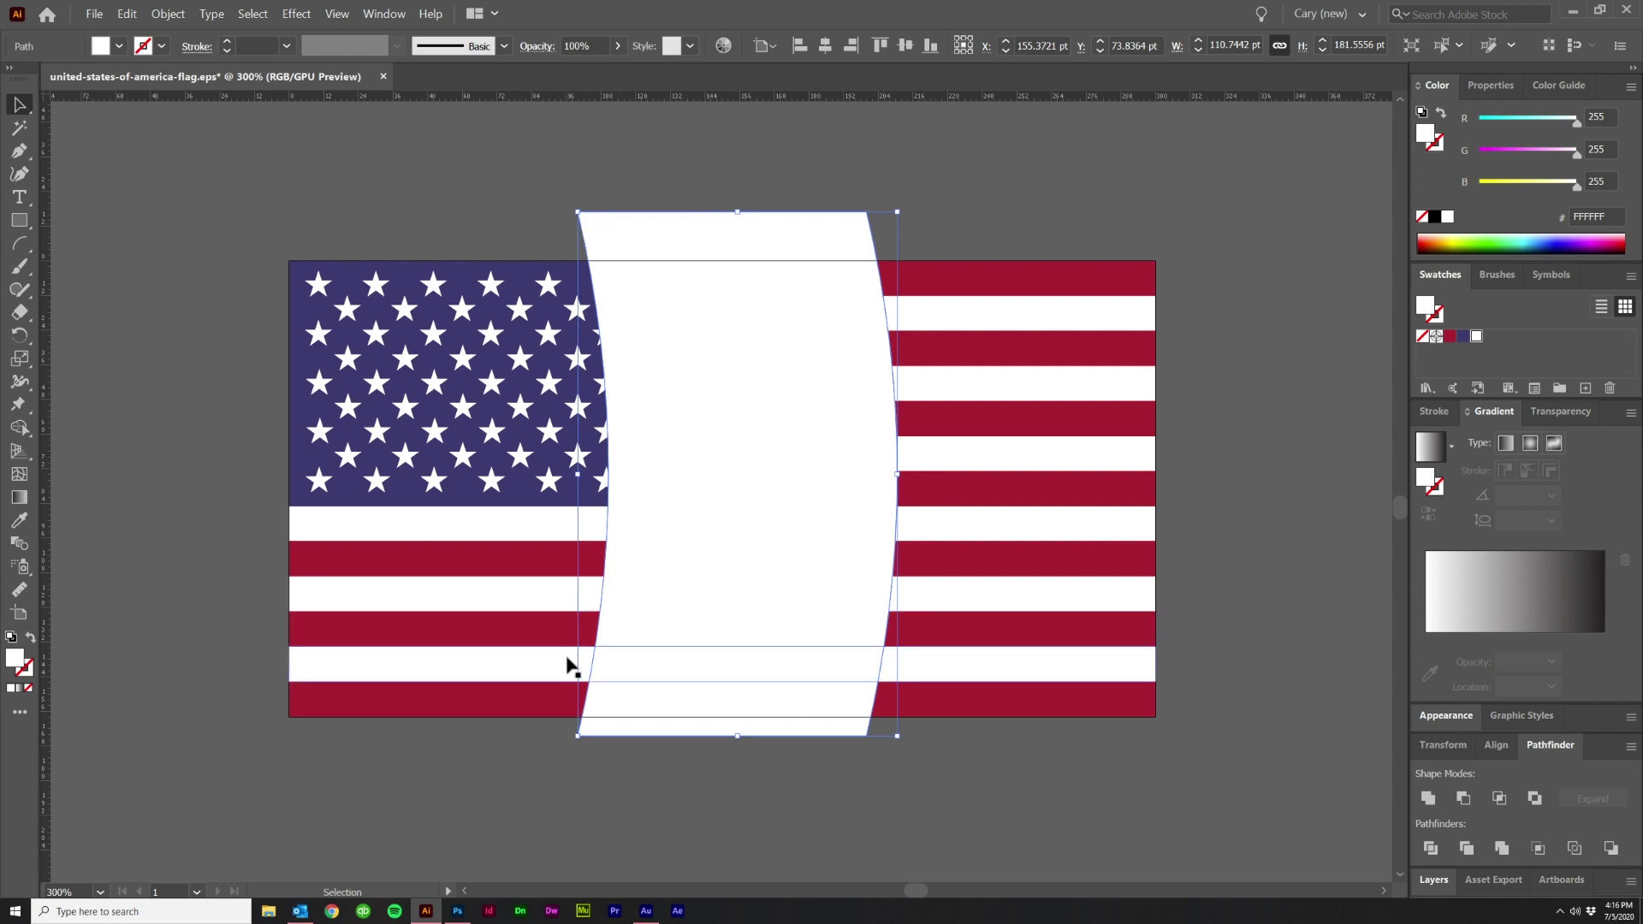
# Step: Delete the curved column's upper and lower edge segments and swap fill and stroke on the two remaining side curves
pyautogui.click(901, 200)
pyautogui.press('a')
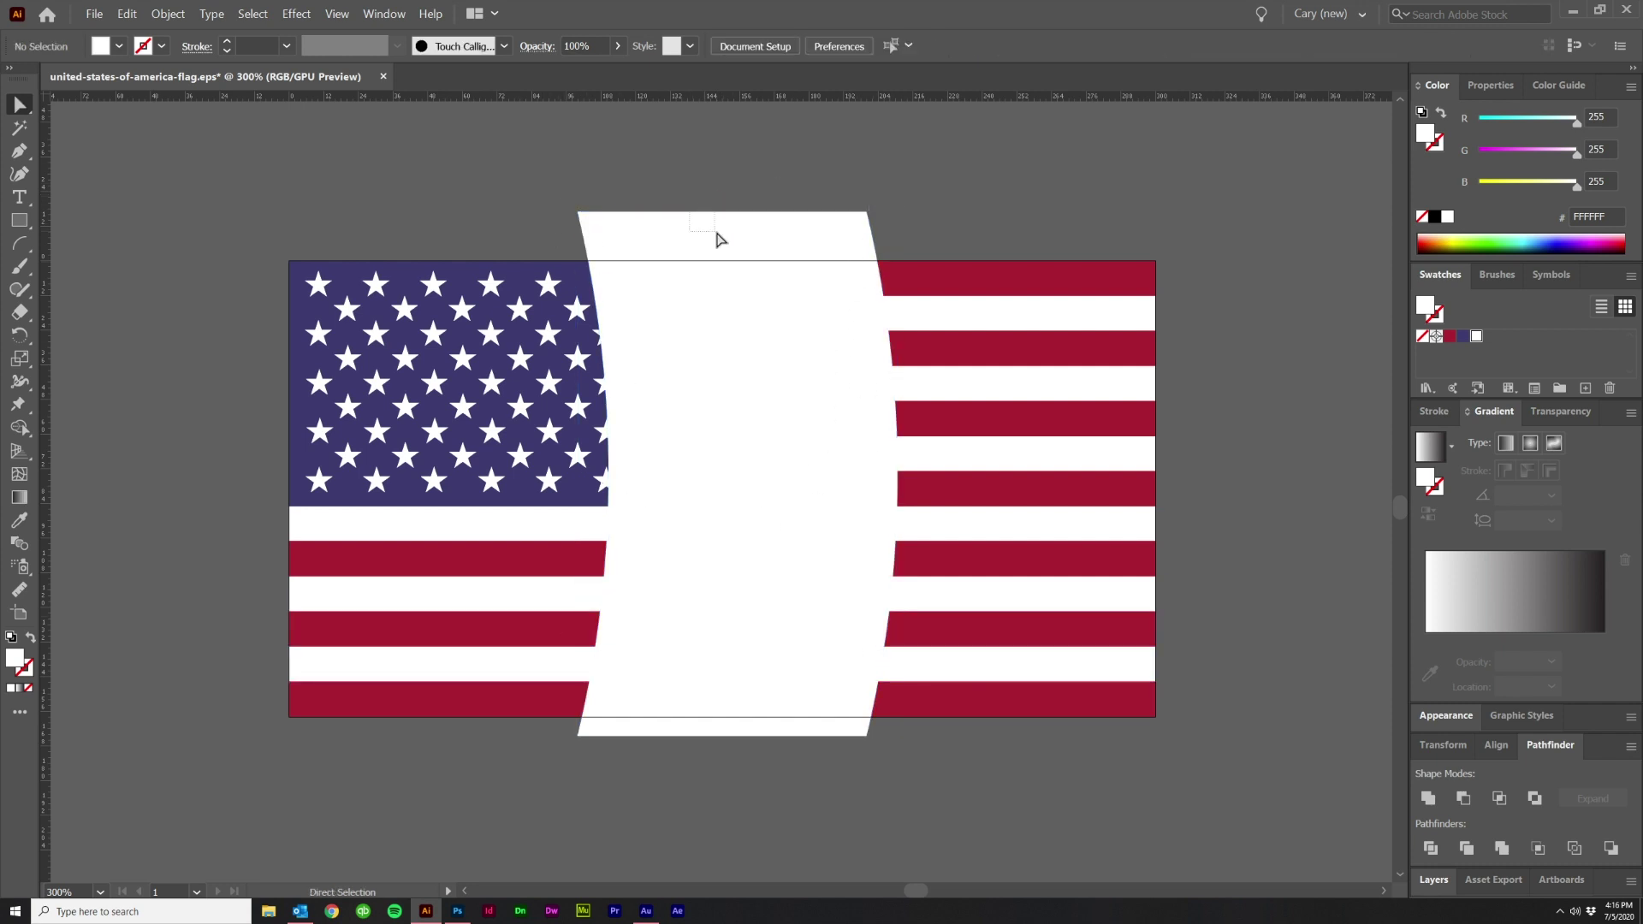
pyautogui.click(737, 213)
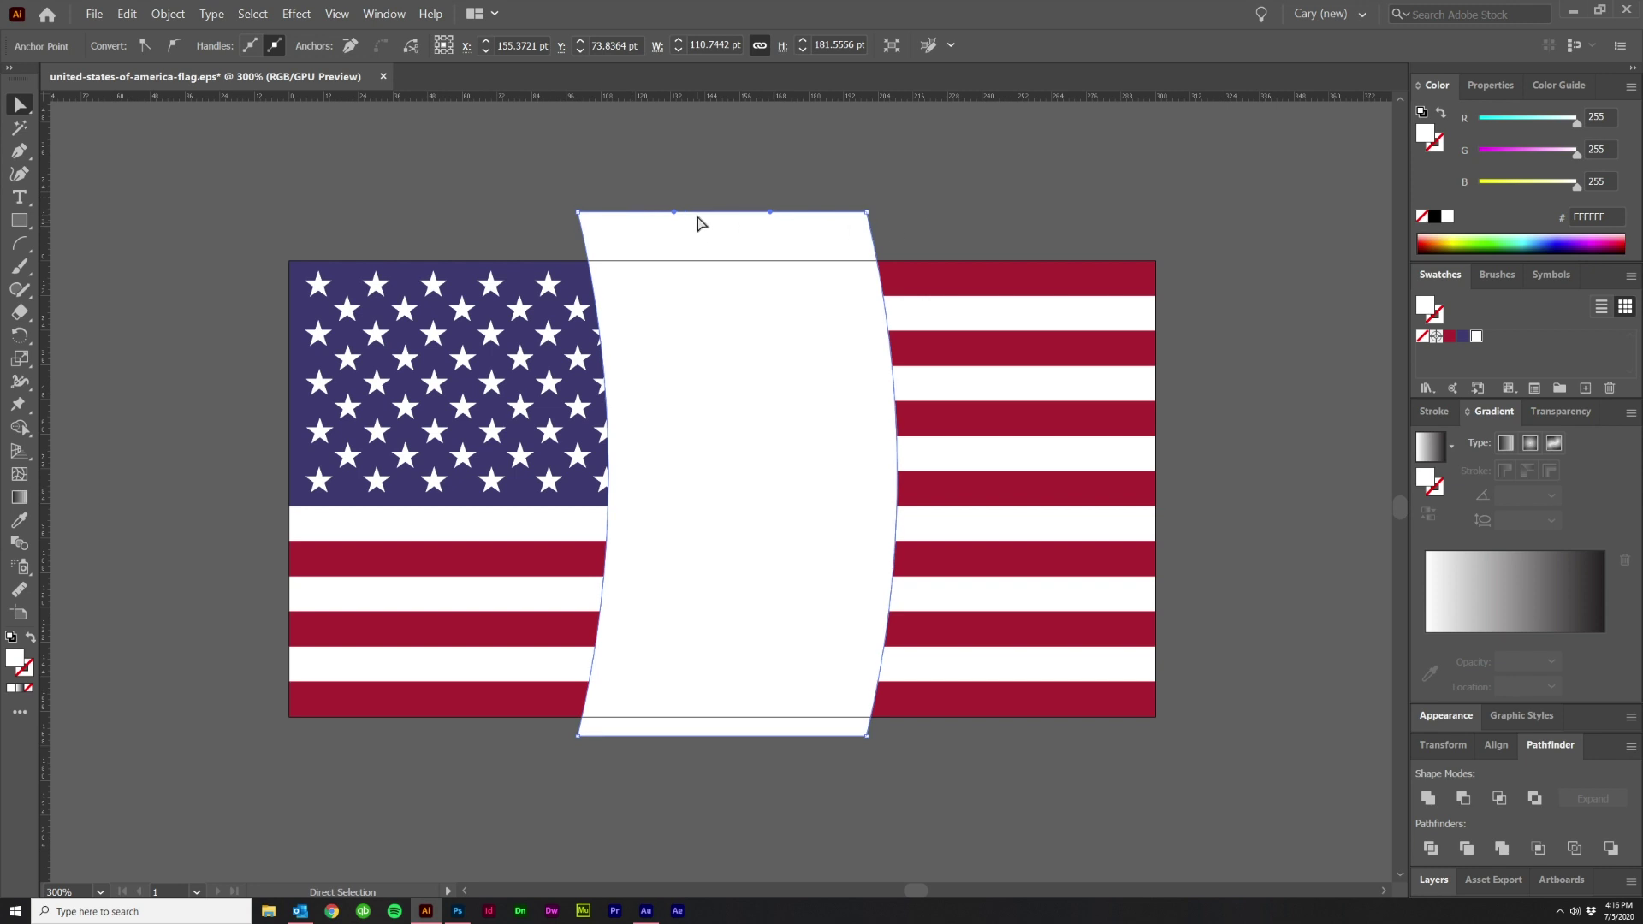
pyautogui.click(698, 223)
pyautogui.moveTo(728, 733); pyautogui.dragTo(753, 777)
pyautogui.press('Delete')
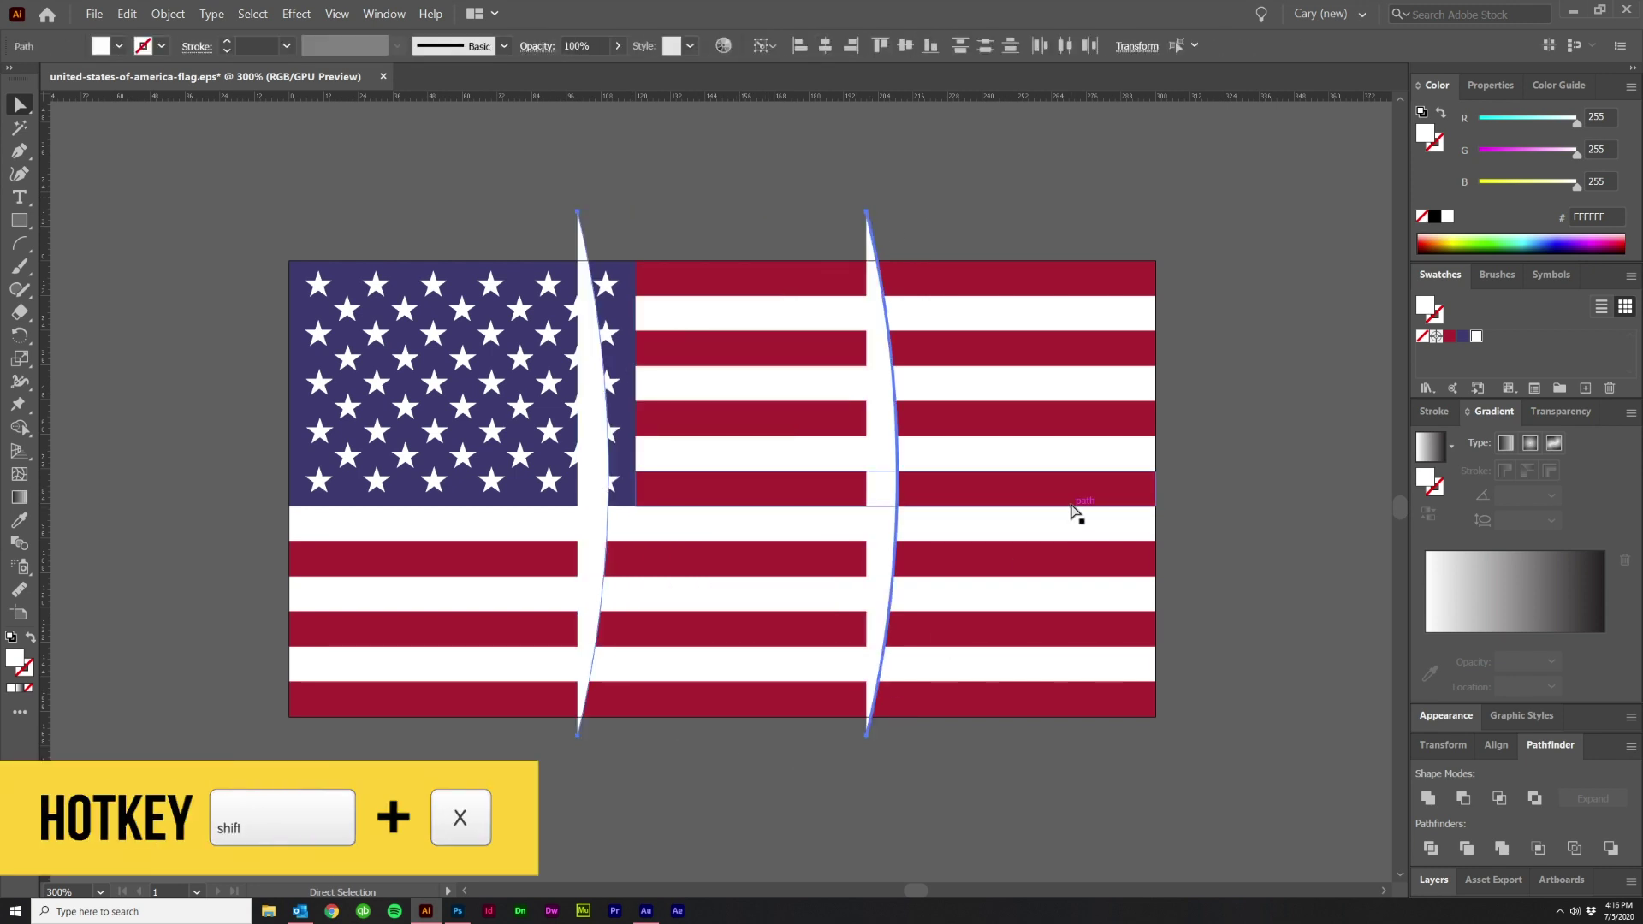
pyautogui.hotkey('shift', 'x')
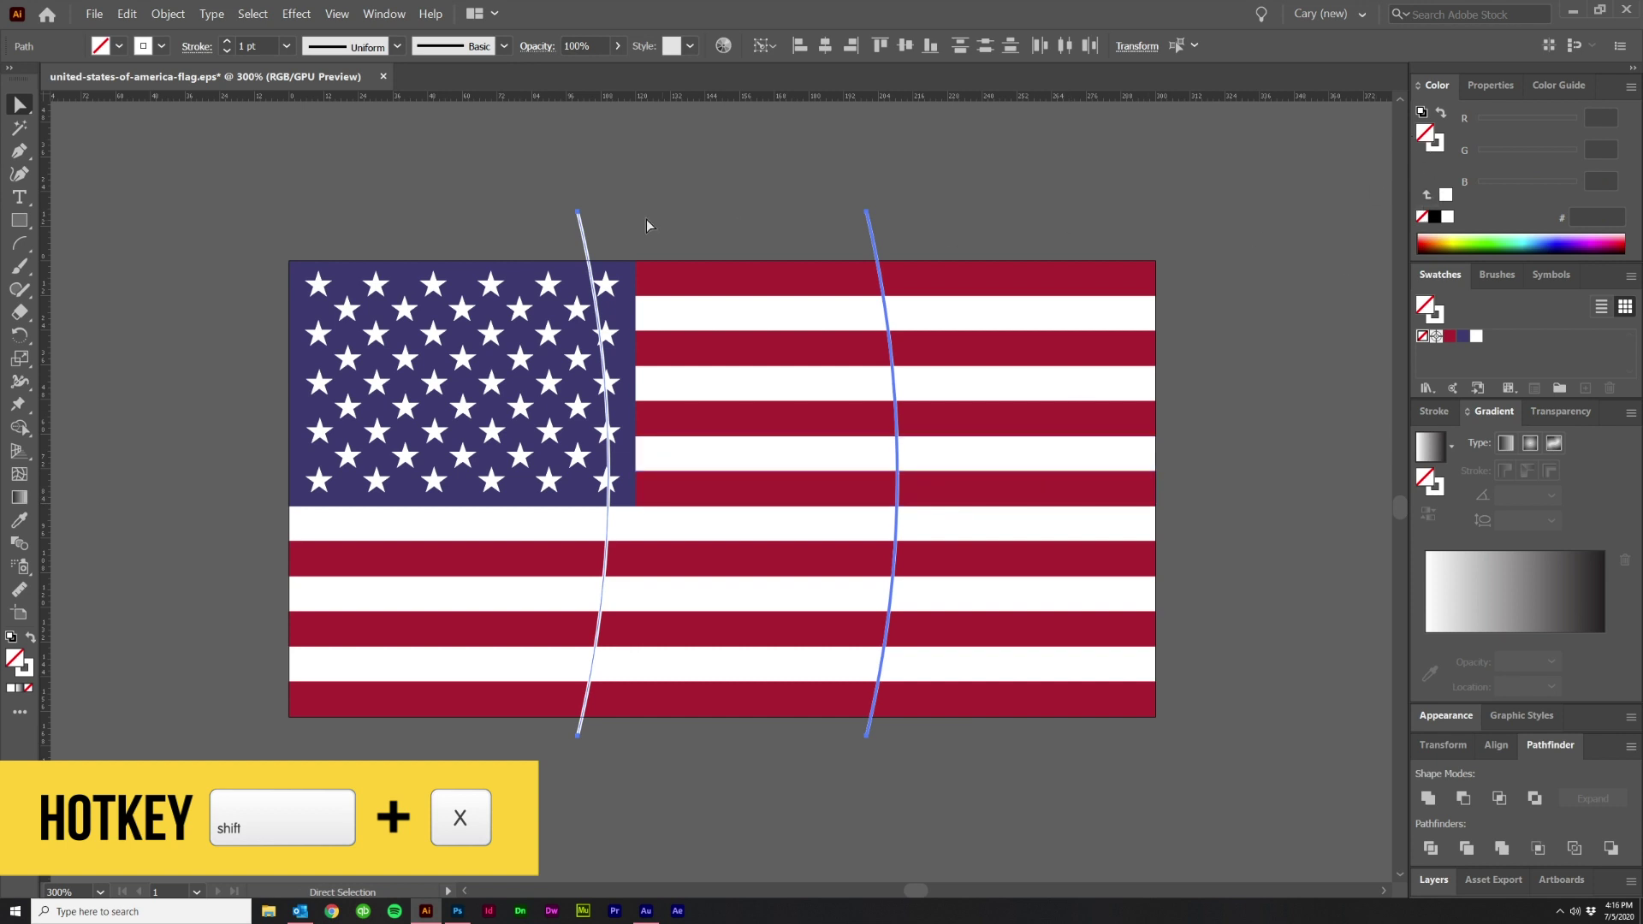
pyautogui.click(258, 148)
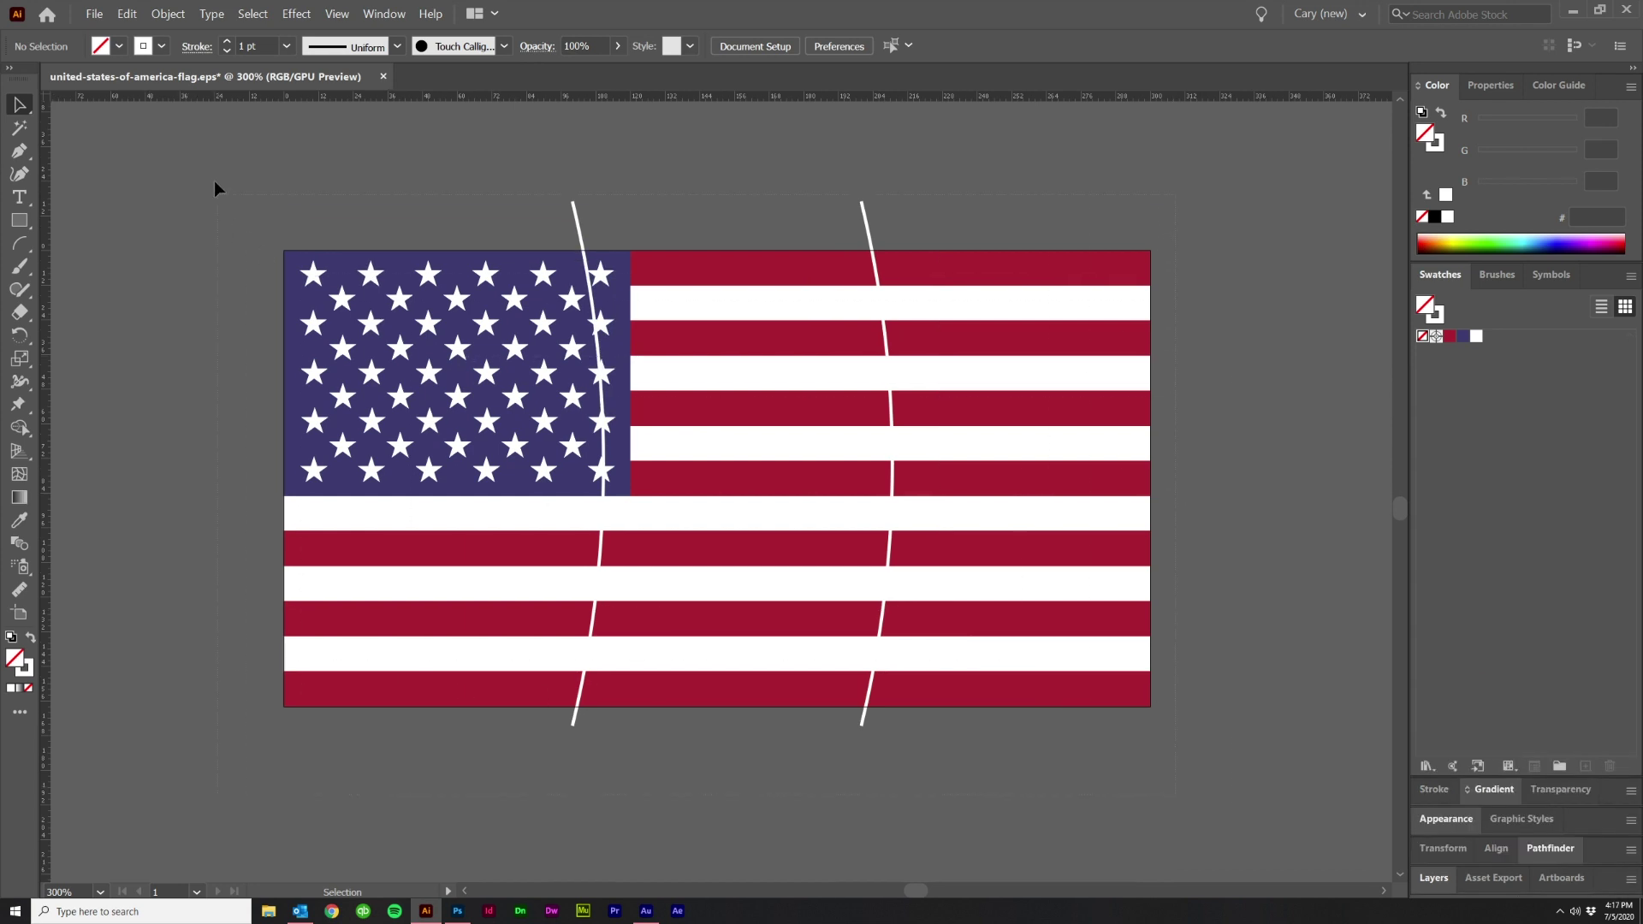
# Step: Divide the flag along both curved lines with Pathfinder and enter isolation mode for the divided group
pyautogui.moveTo(214, 189); pyautogui.dragTo(1313, 634)
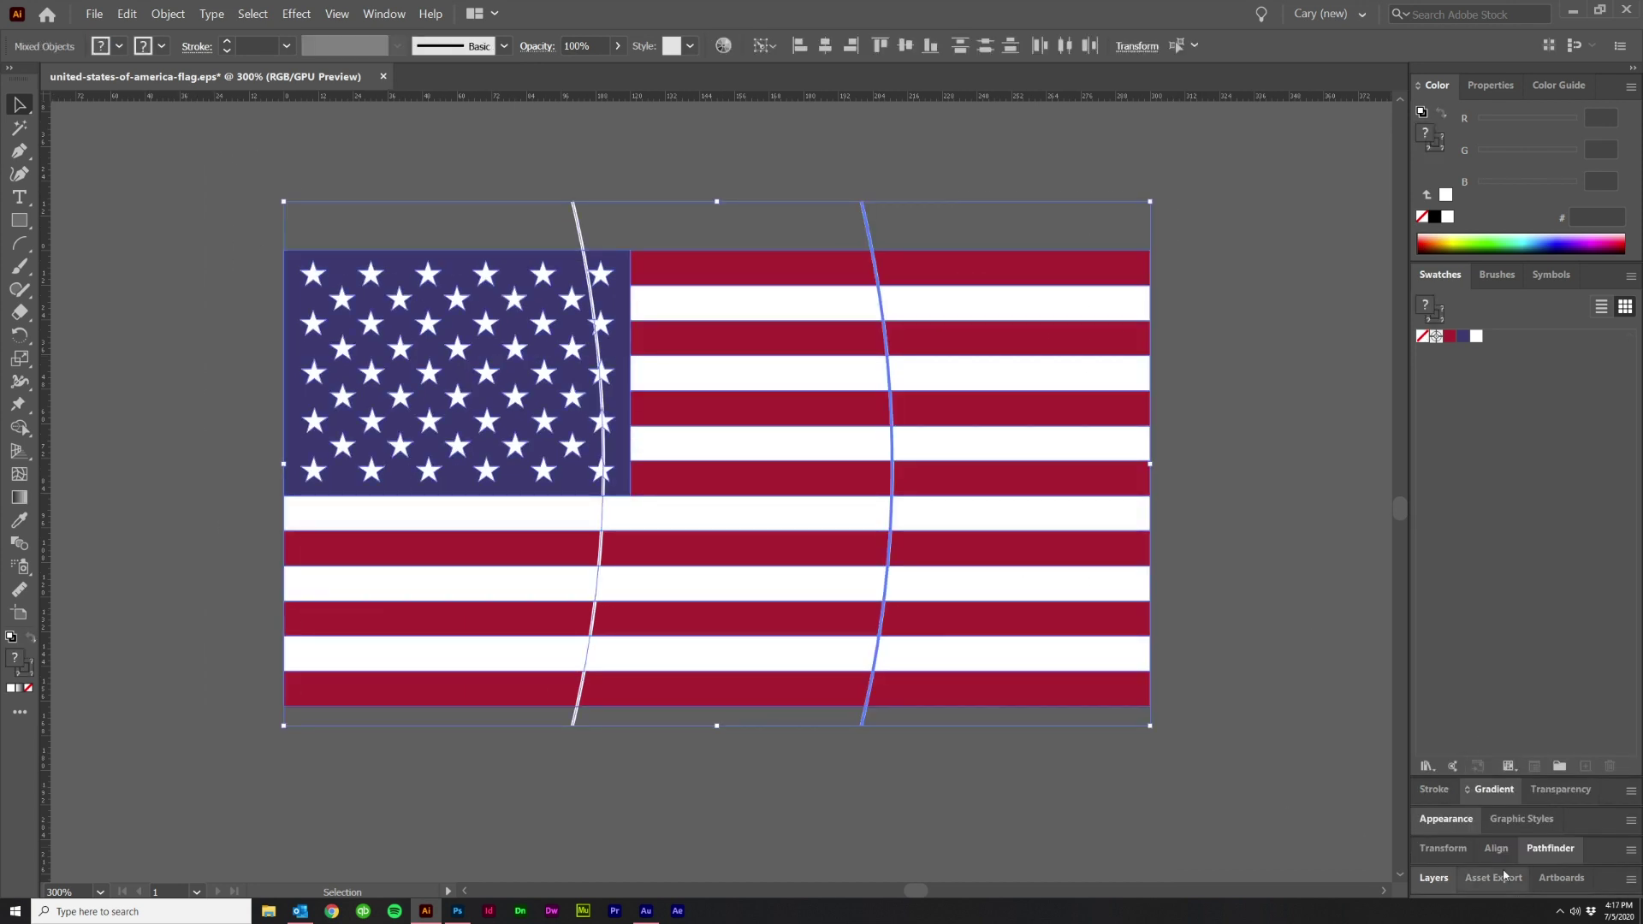
pyautogui.click(1550, 848)
pyautogui.click(1430, 848)
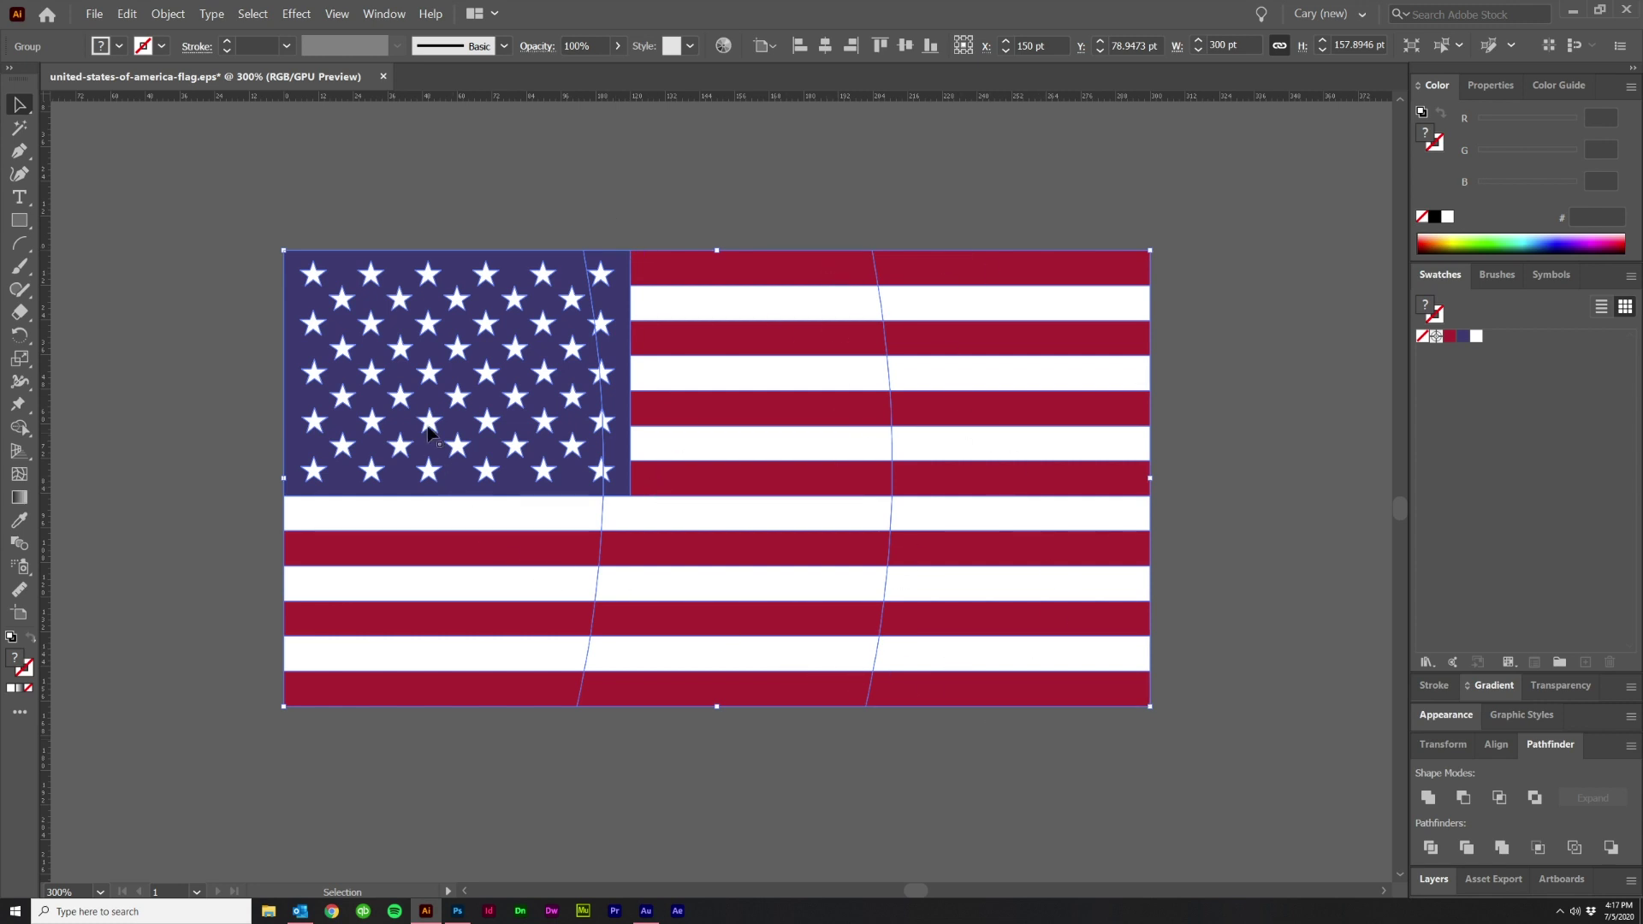
pyautogui.click(239, 221)
pyautogui.click(369, 307)
pyautogui.doubleClick(372, 312)
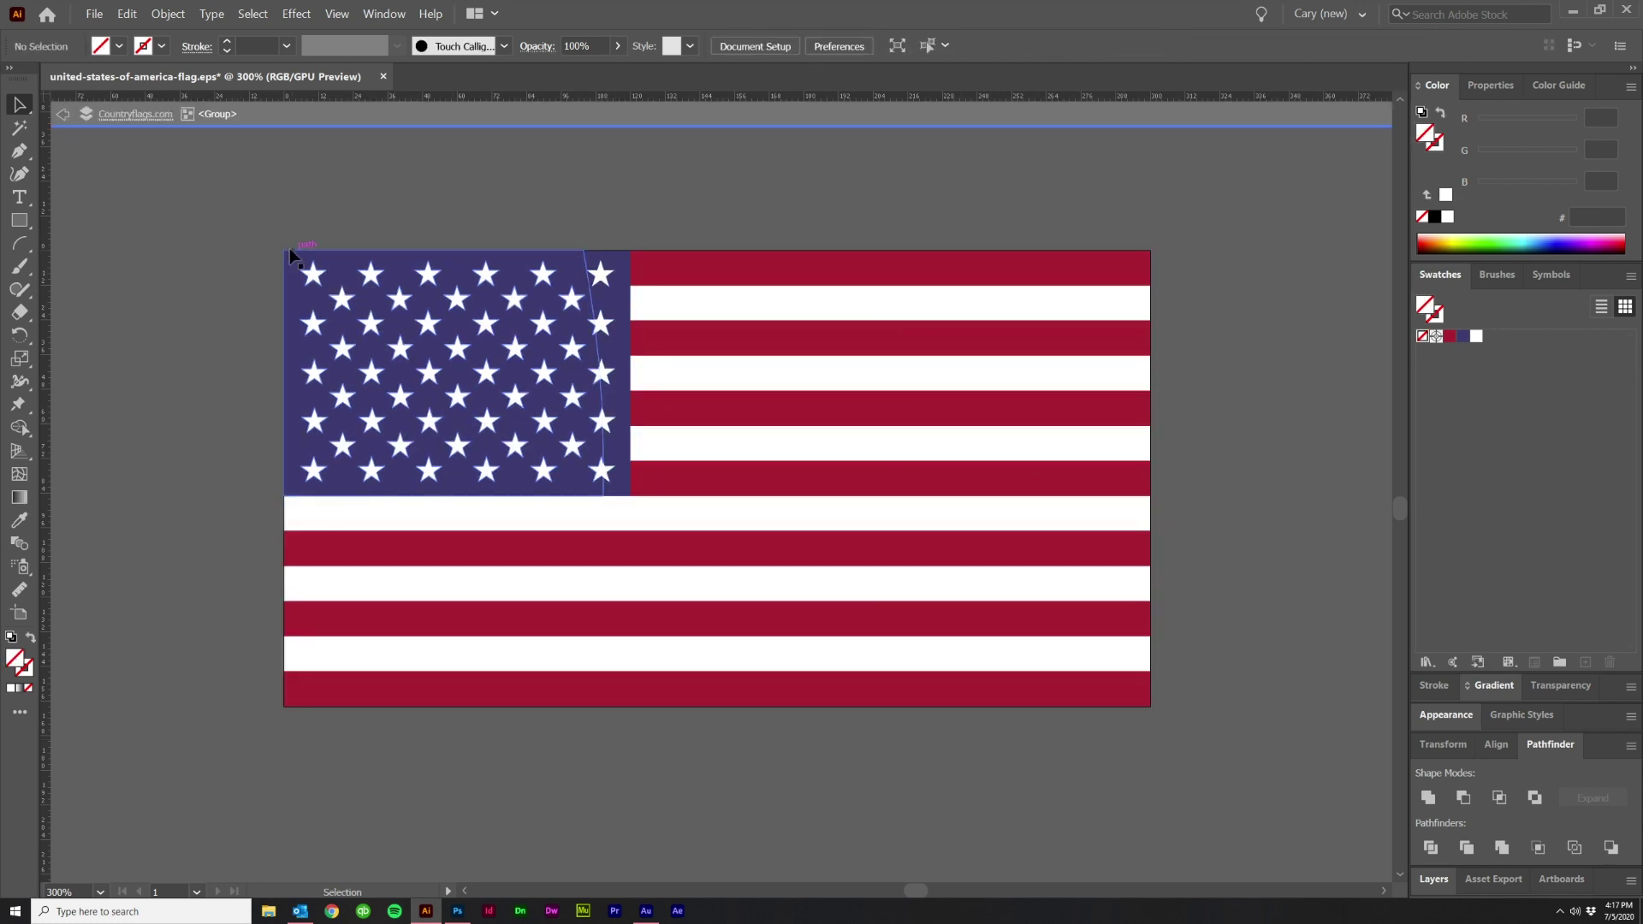
# Step: Select the flag pieces left of the first curve, undo a test move, and group the pieces
pyautogui.moveTo(575, 803); pyautogui.dragTo(575, 800)
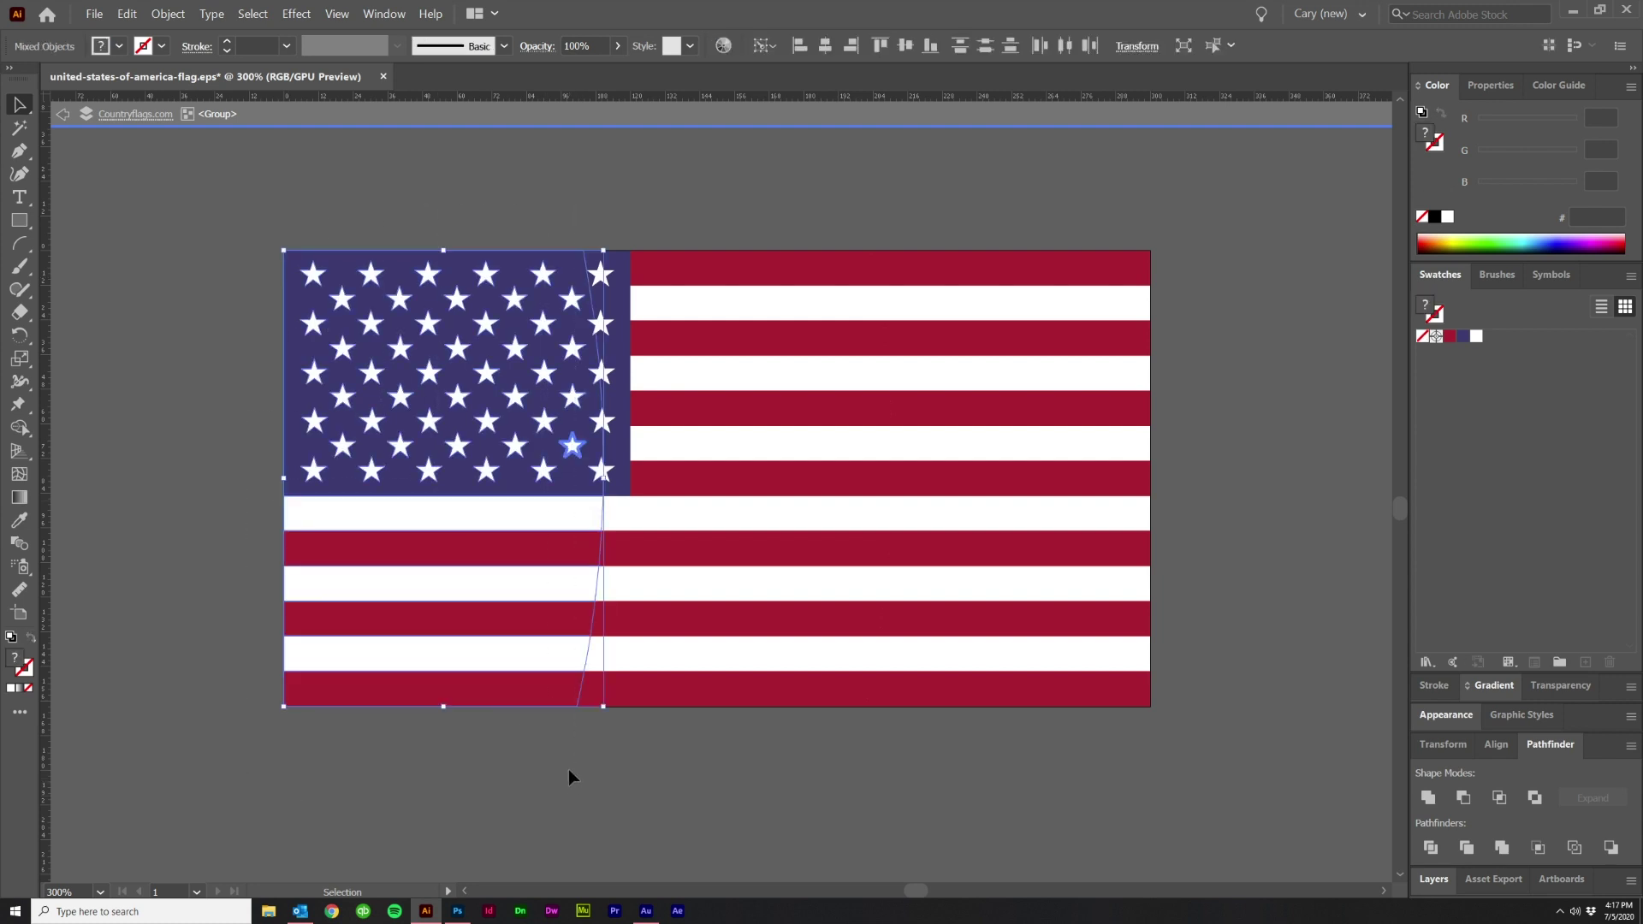
pyautogui.moveTo(571, 656); pyautogui.dragTo(423, 659)
pyautogui.hotkey('ctrl', 'z')
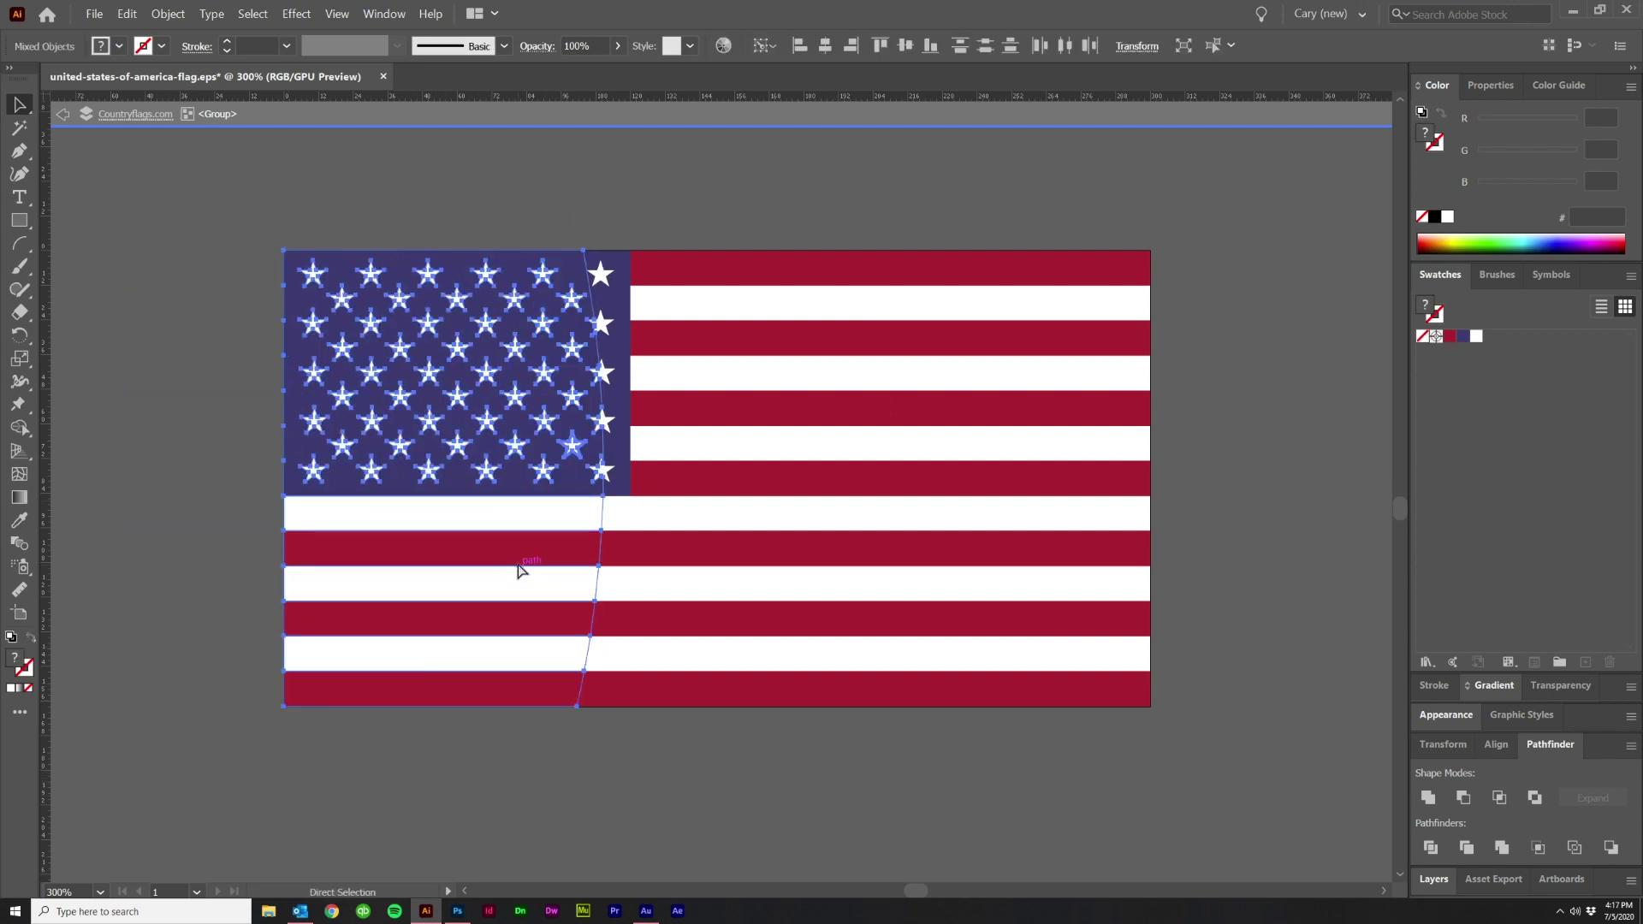
pyautogui.scroll(3, 573, 349)
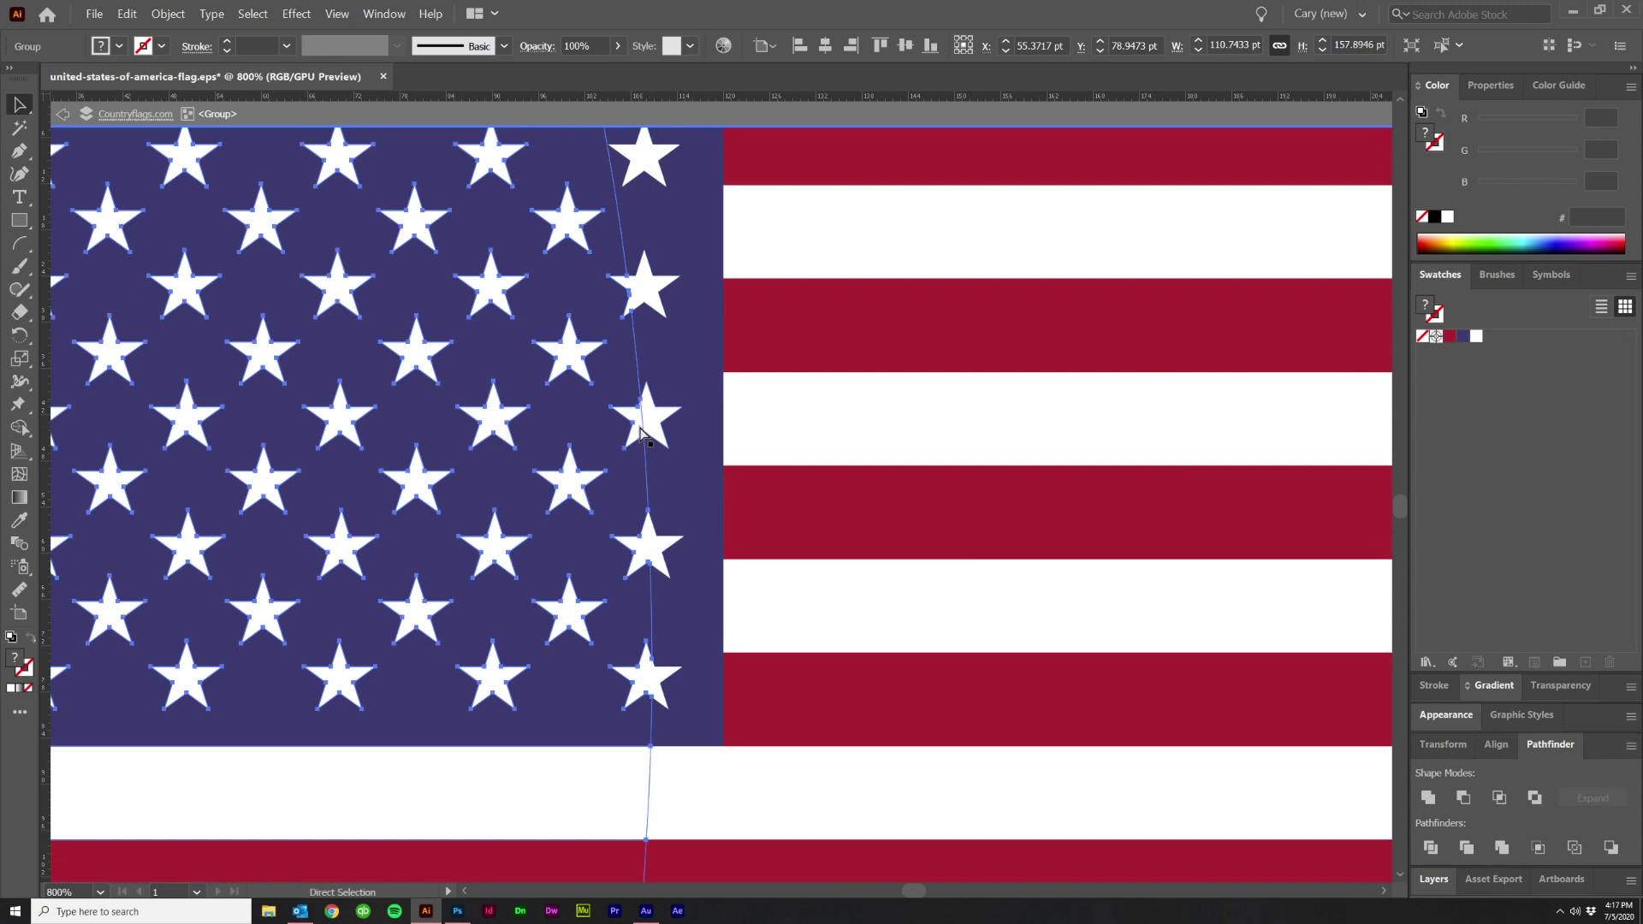
pyautogui.hotkey('ctrl', 'g')
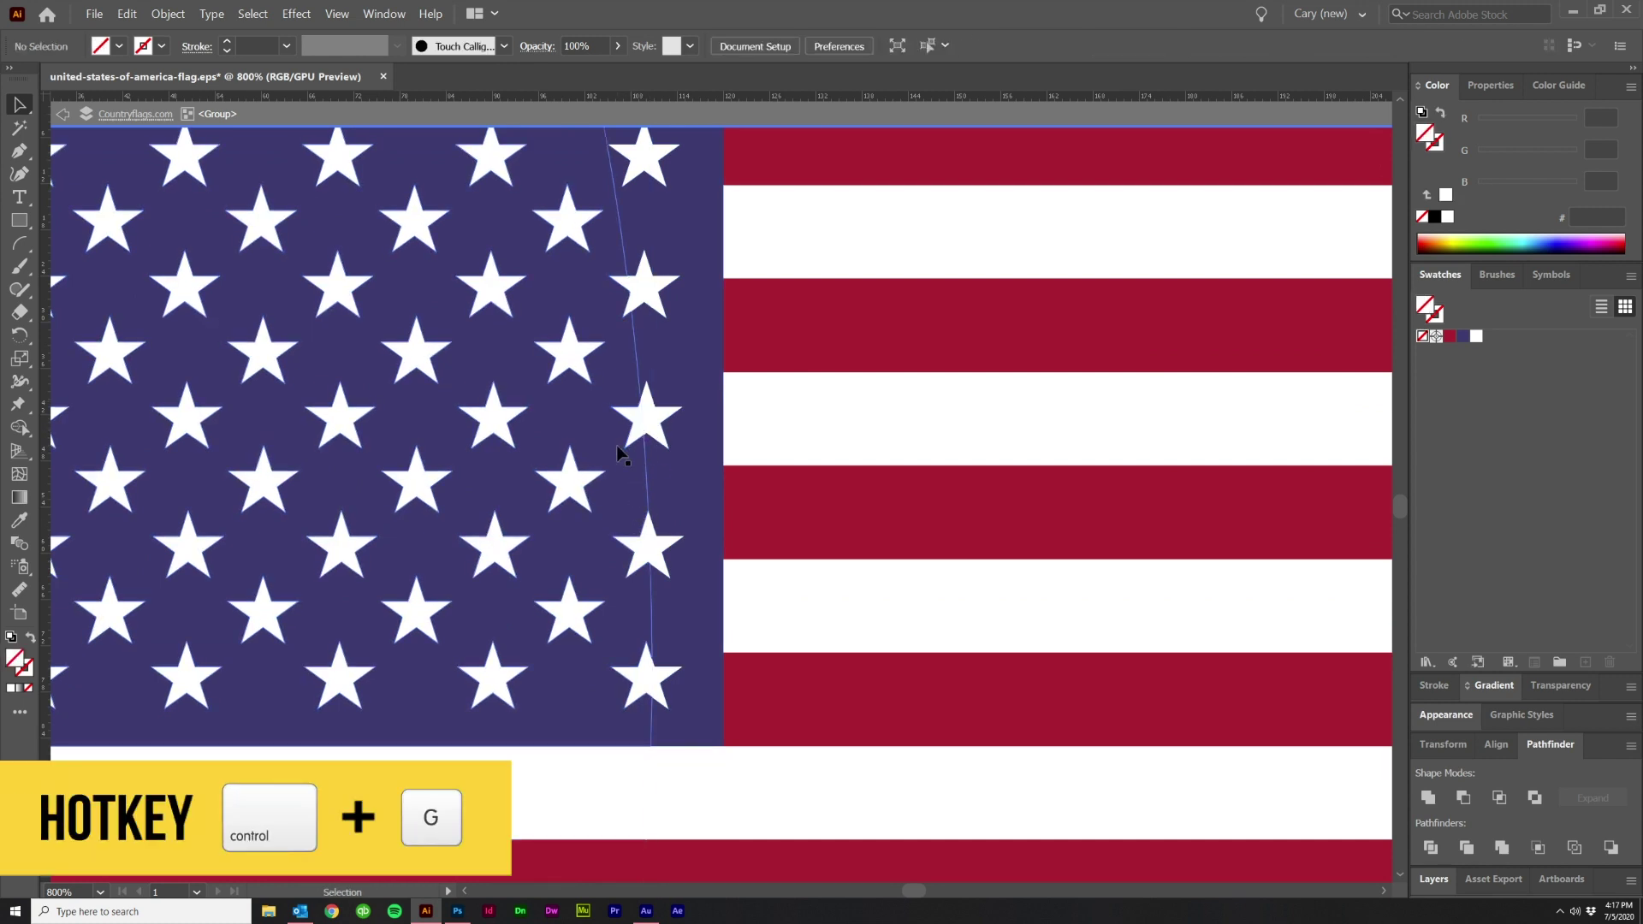
# Step: Ungroup the left flag section, add the missed star fragments along the first curve to the selection, and group it again
pyautogui.click(640, 420)
pyautogui.hotkey('ctrl', 'shift', 'g')
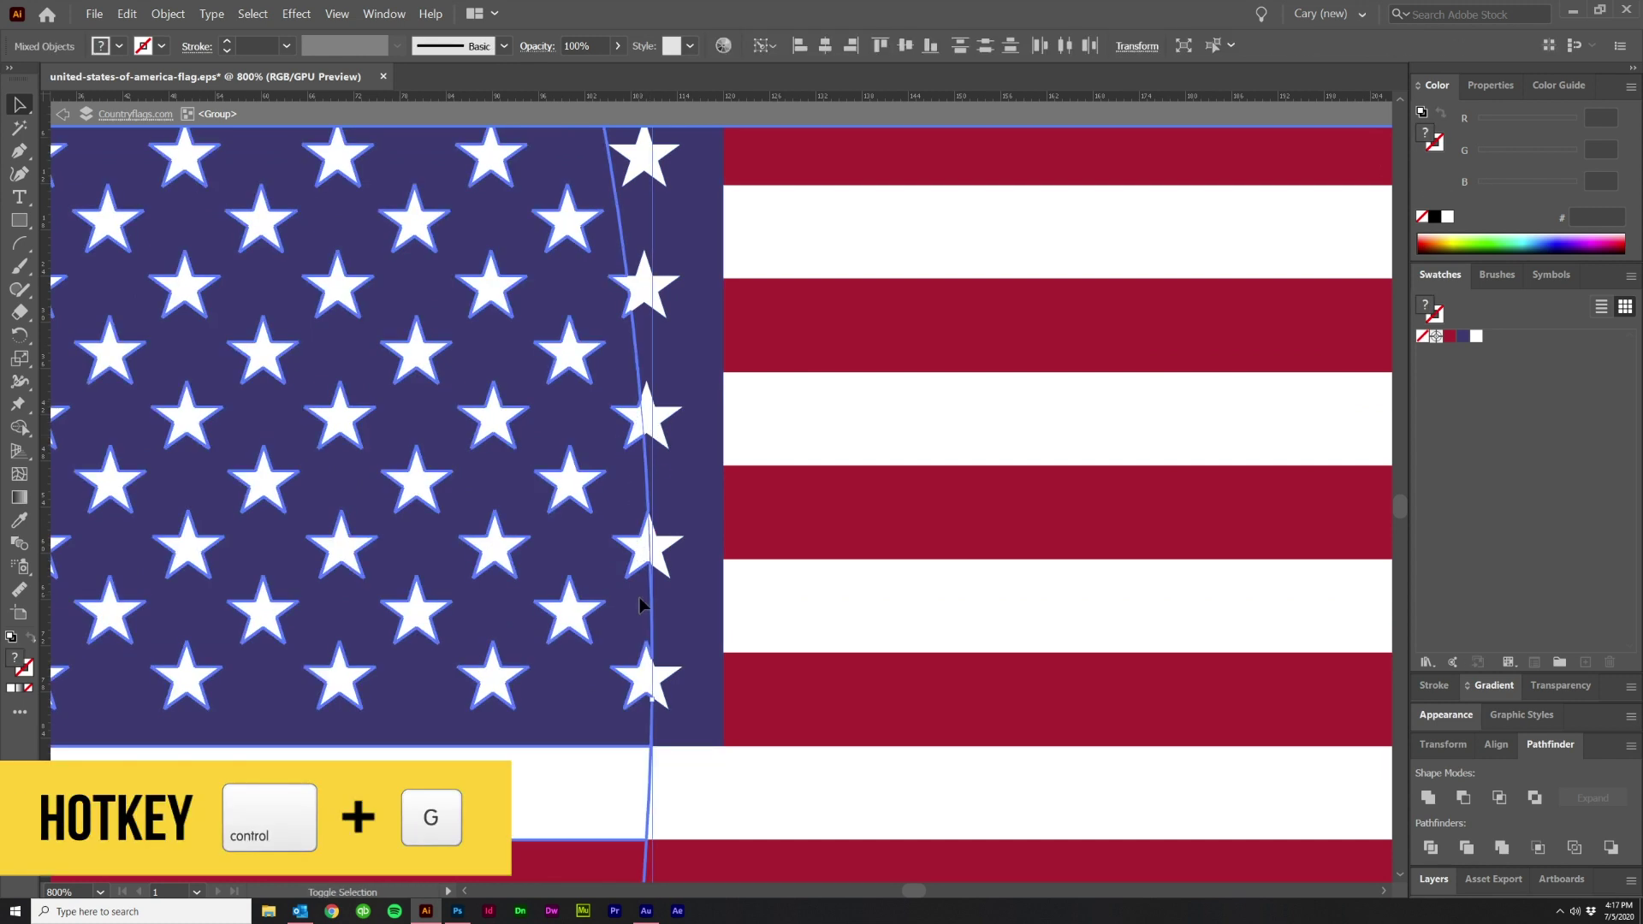
pyautogui.scroll(-1, 600, 650)
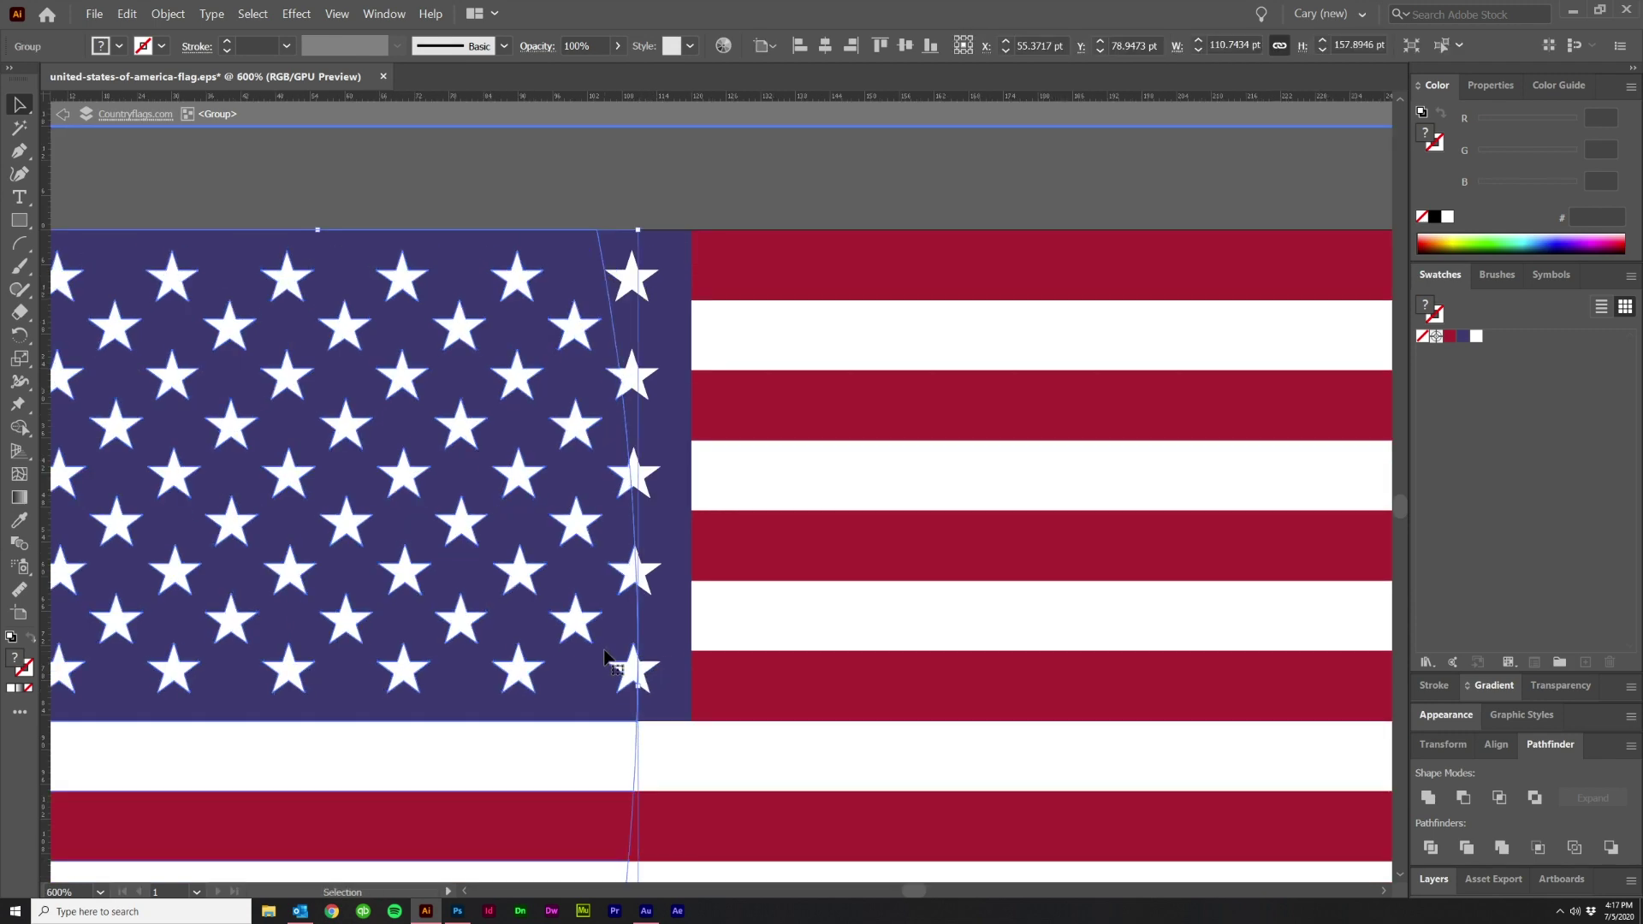
# Step: Try moving the left section away from the first curve, check the cut in outline view, and undo the move
pyautogui.moveTo(608, 653); pyautogui.dragTo(470, 655)
pyautogui.hotkey('ctrl', 'y')
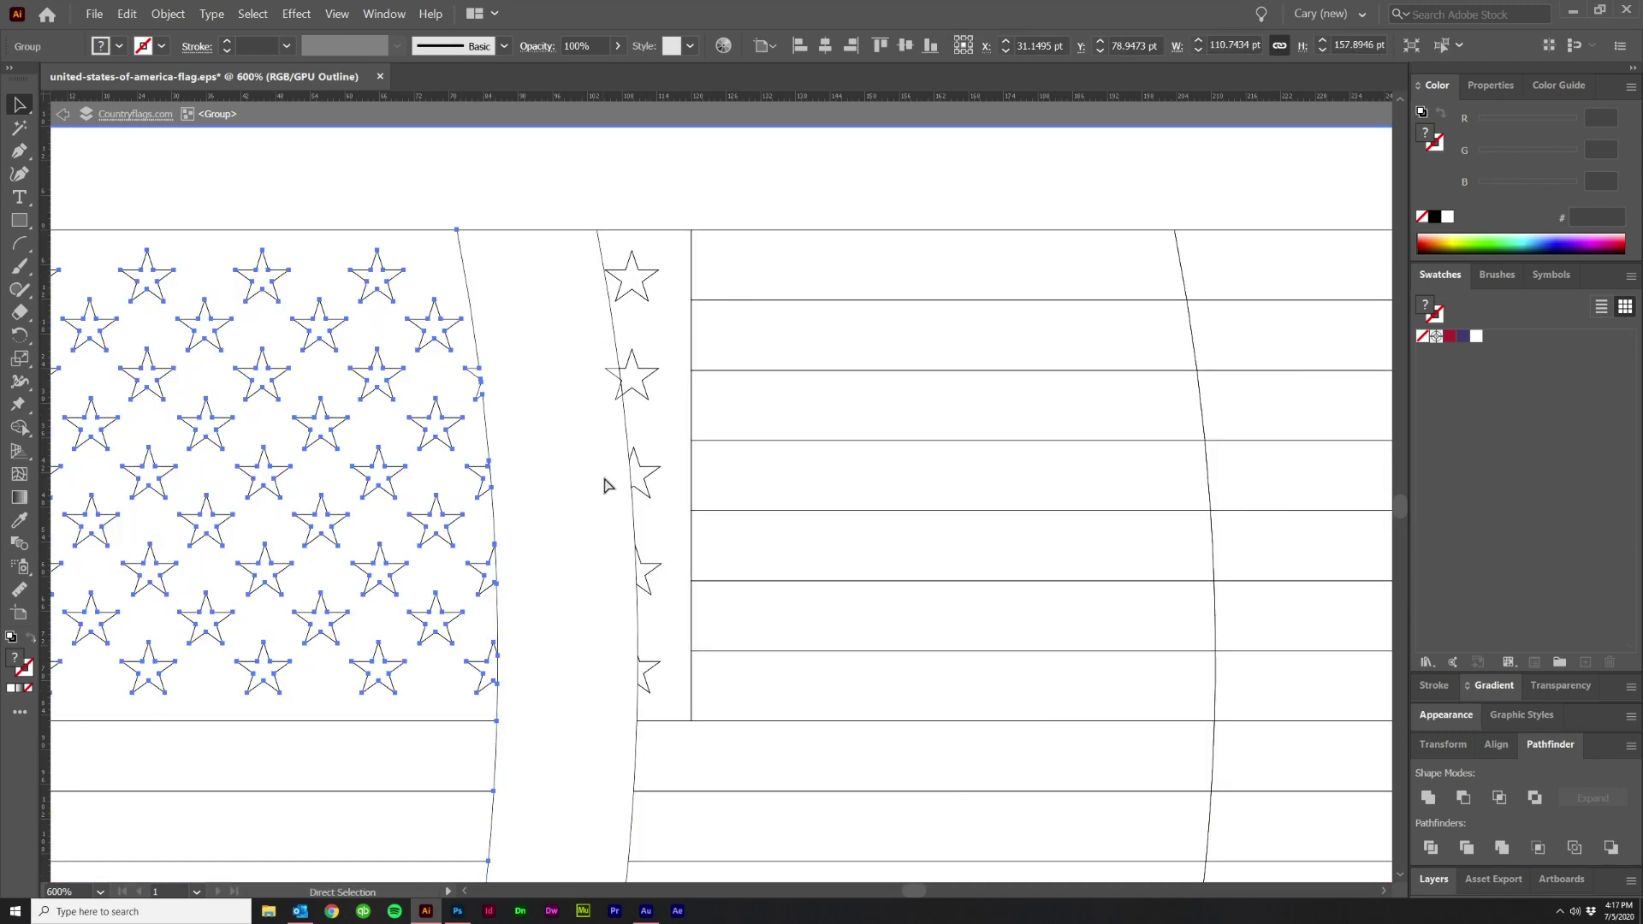
pyautogui.hotkey('ctrl', 'y')
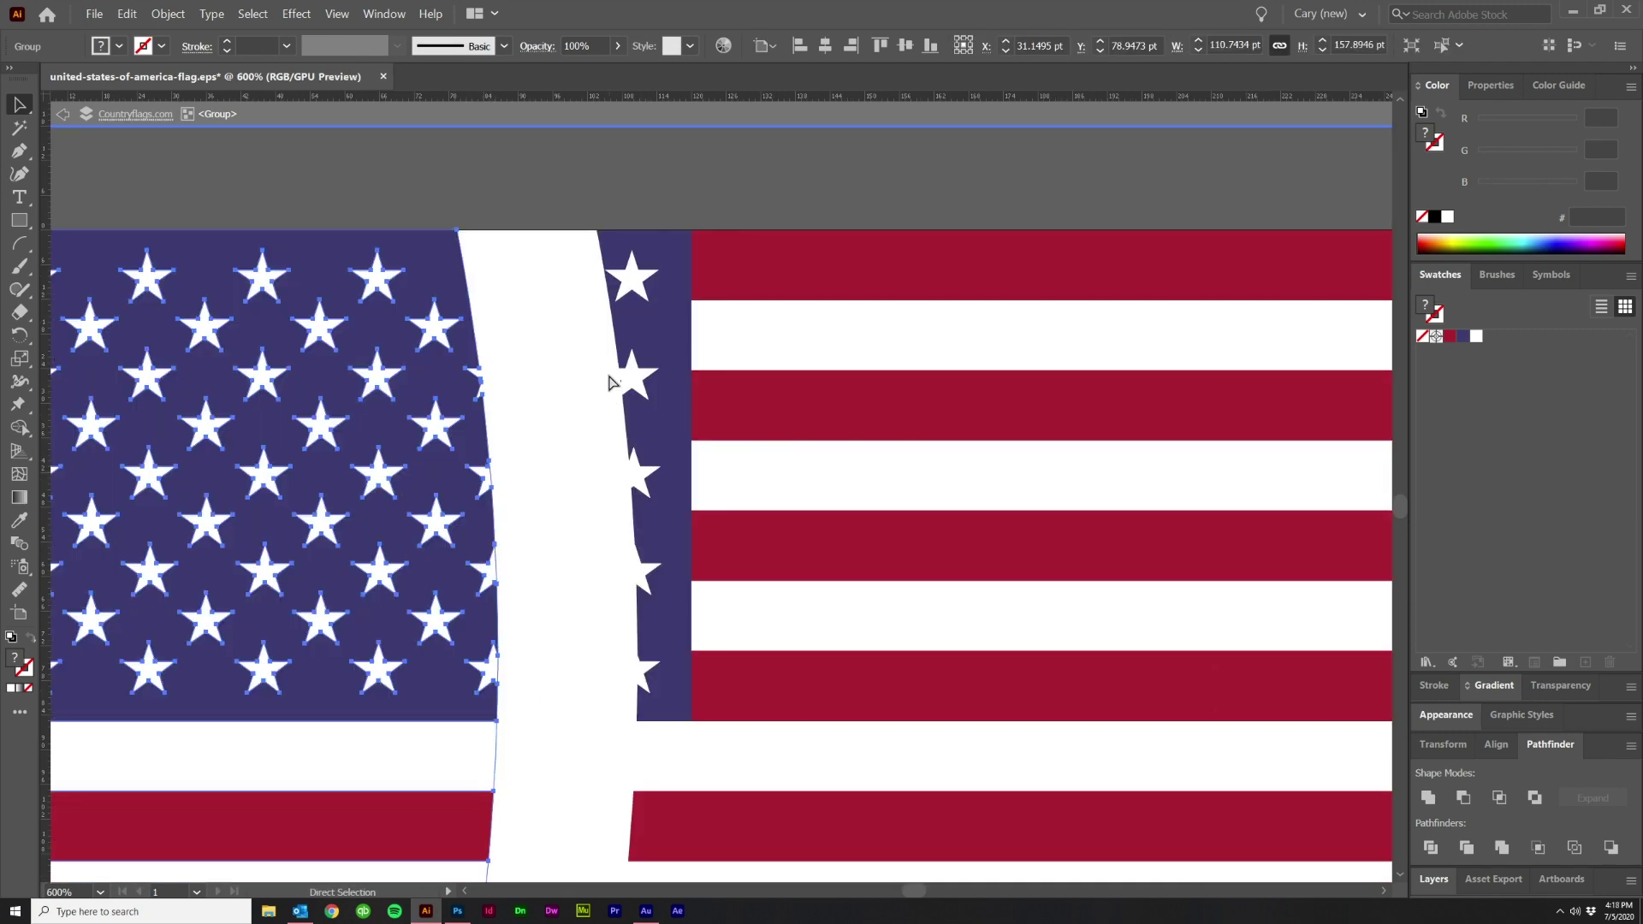
pyautogui.scroll(3, 603, 382)
pyautogui.hotkey('ctrl', 'z')
# Step: Add the missed star fragments beside the first curve to the left section and group them together
pyautogui.scroll(1, 643, 354)
pyautogui.keyDown('shift'); pyautogui.click(646, 363); pyautogui.keyUp('shift')
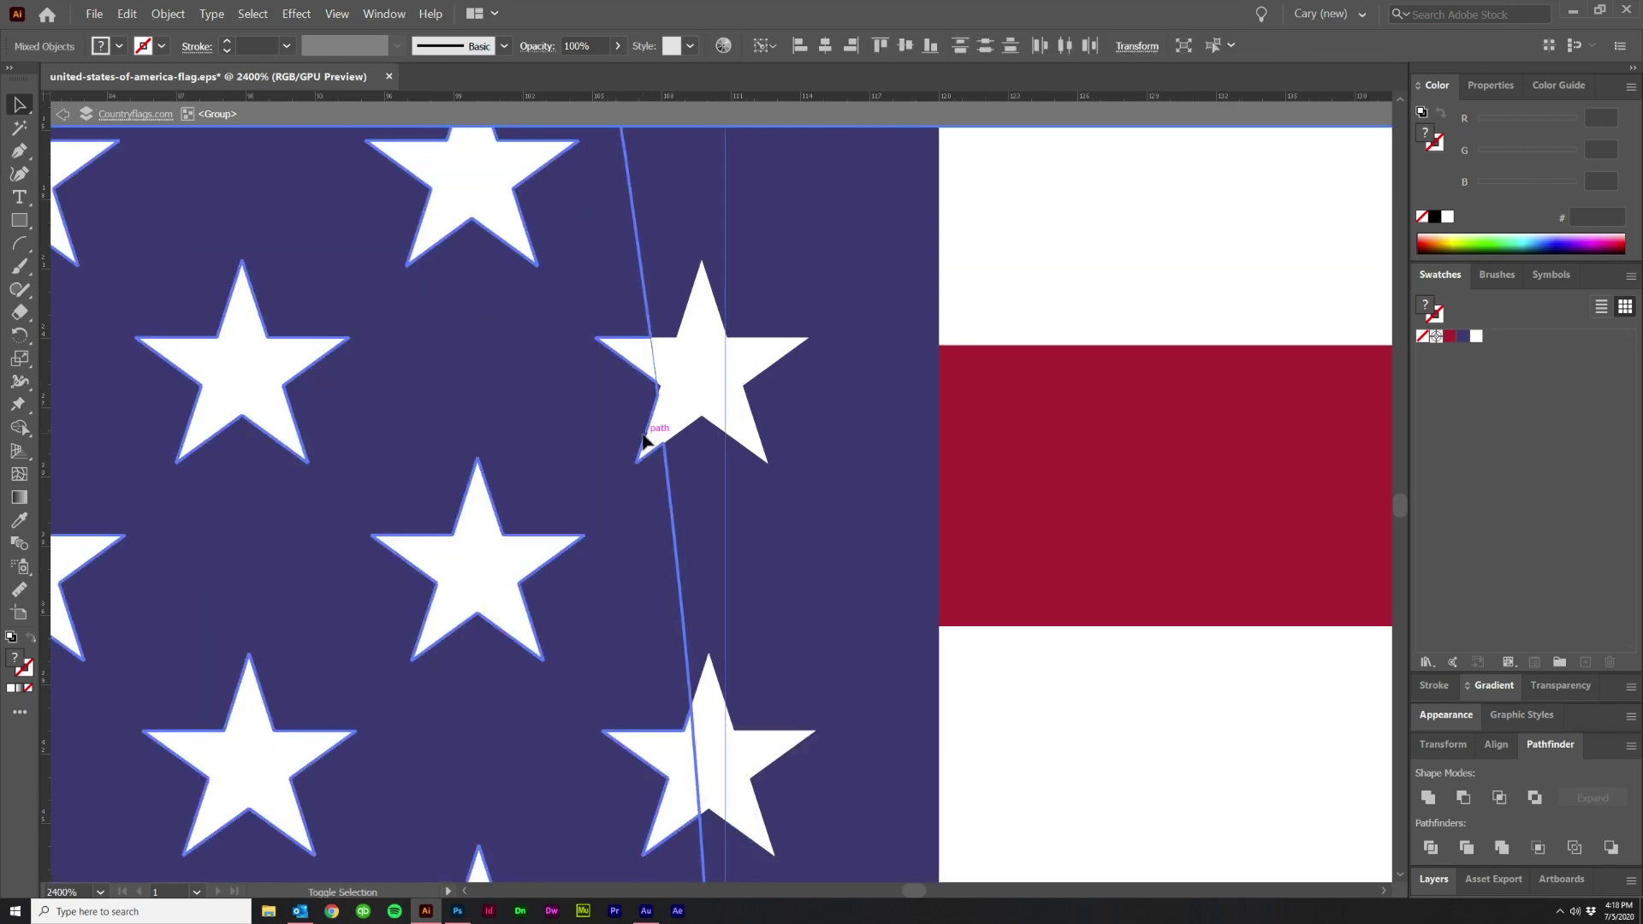
pyautogui.scroll(-3, 653, 440)
pyautogui.hotkey('ctrl', 'g')
pyautogui.scroll(-3, 569, 586)
pyautogui.hotkey('ctrl', 'shift', 'a')
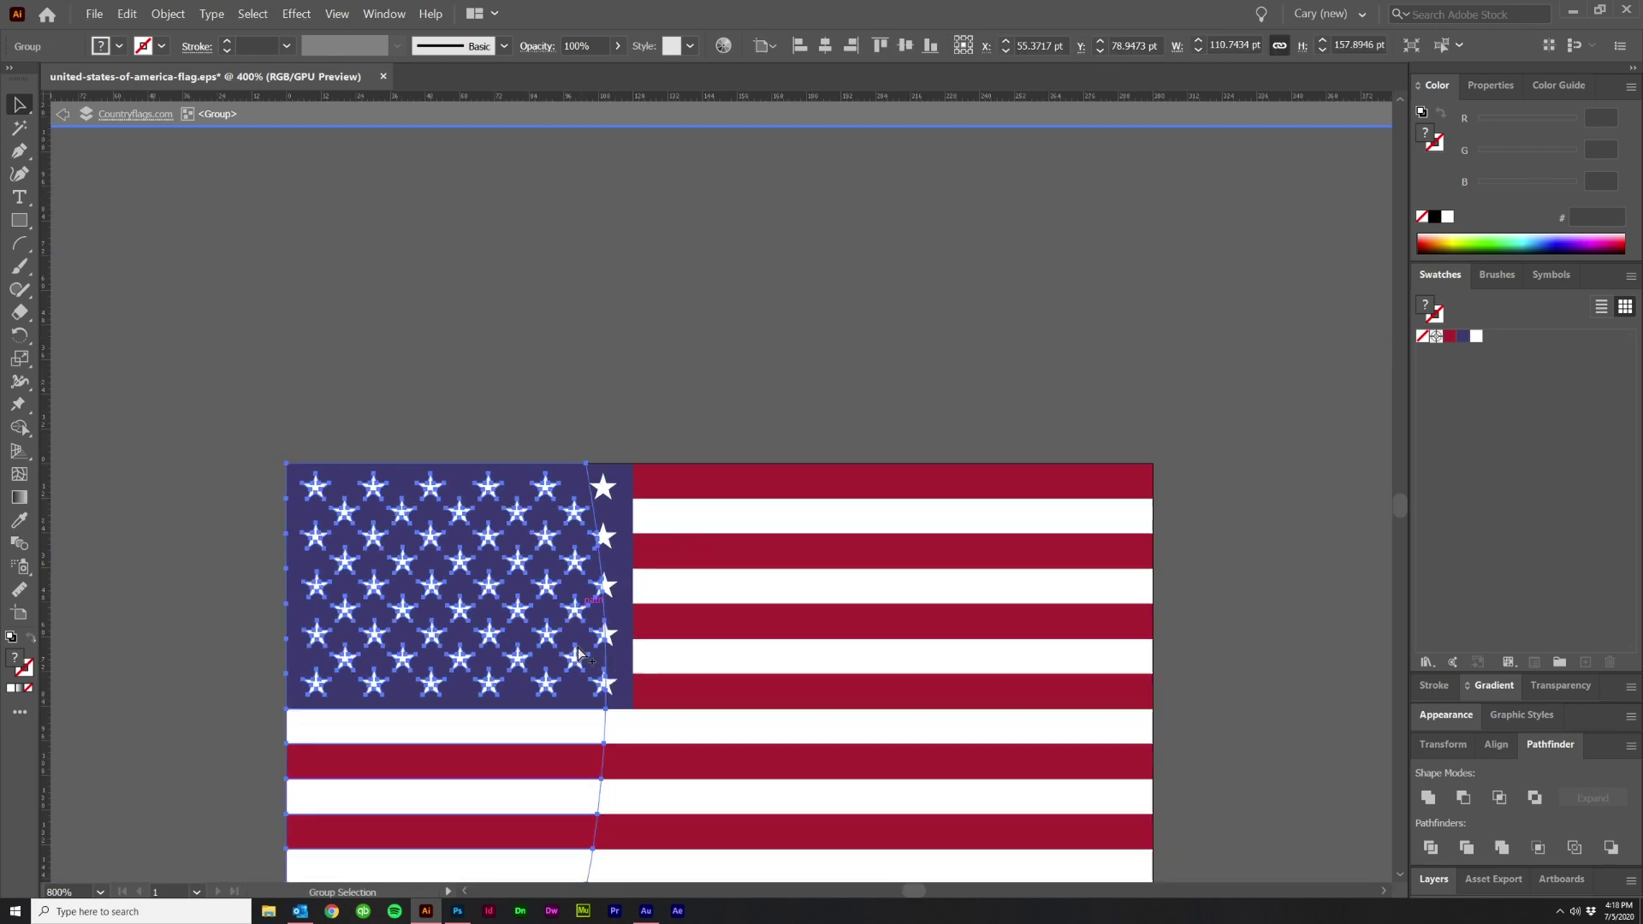
# Step: Move the grouped left flag section about 48 pt to the left, opening a gap at the first curve
pyautogui.scroll(-1, 483, 644)
pyautogui.moveTo(512, 609); pyautogui.dragTo(373, 609)
pyautogui.scroll(1, 513, 659)
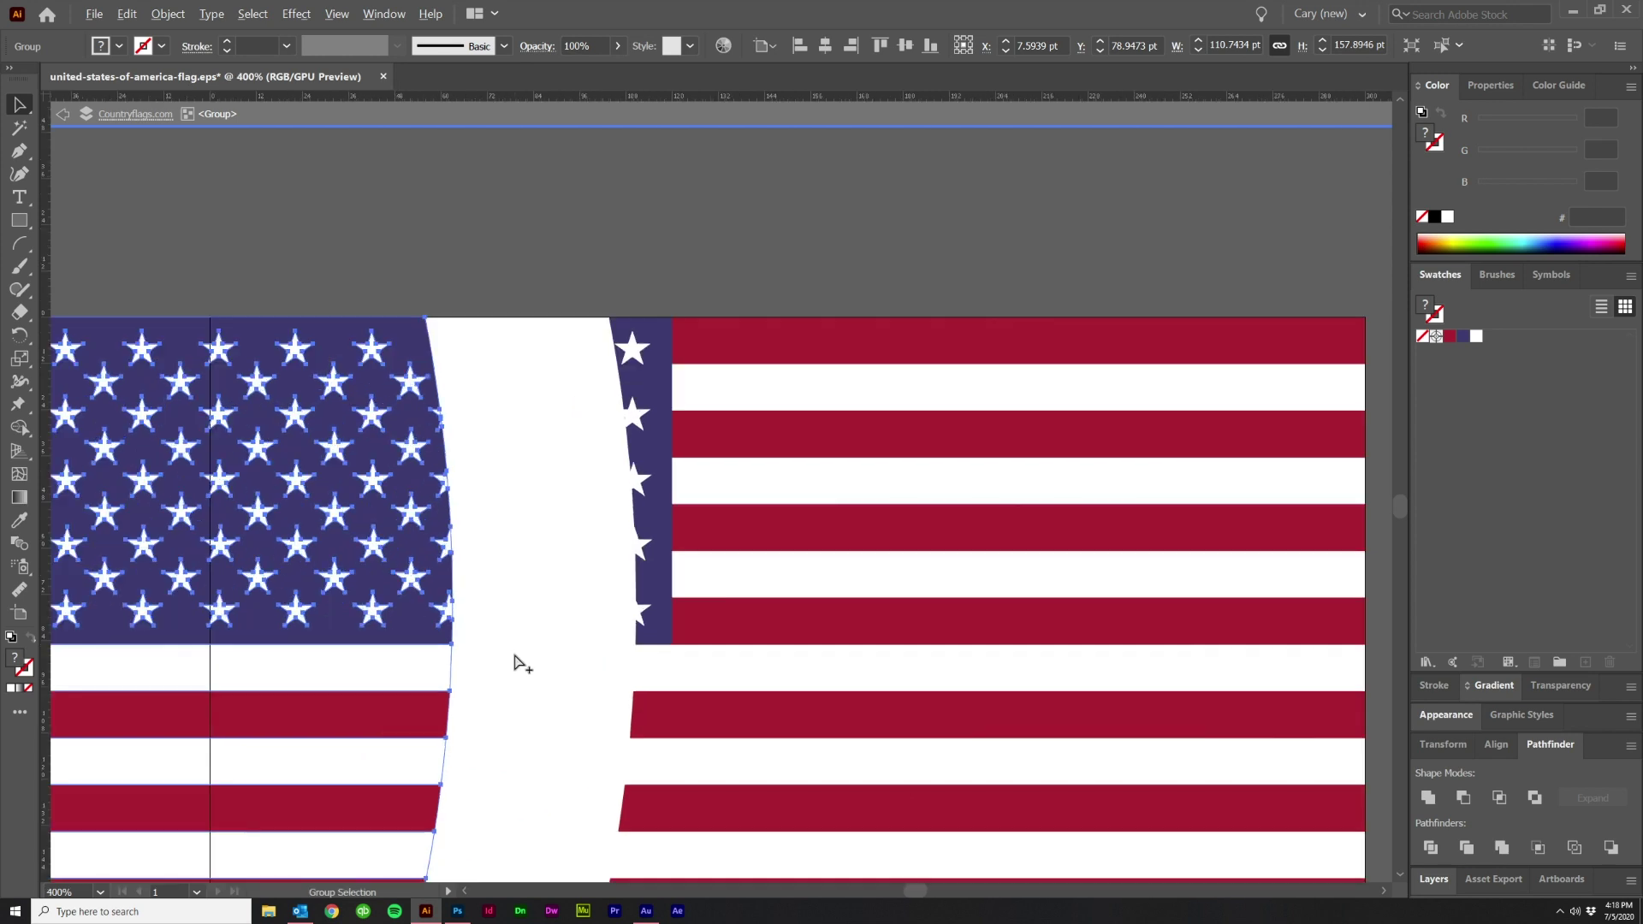
# Step: Check the cut along the first curve in outline view and undo the move of the left flag section
pyautogui.scroll(1, 620, 608)
pyautogui.hotkey('ctrl', 'y')
pyautogui.hotkey('ctrl', 'y')
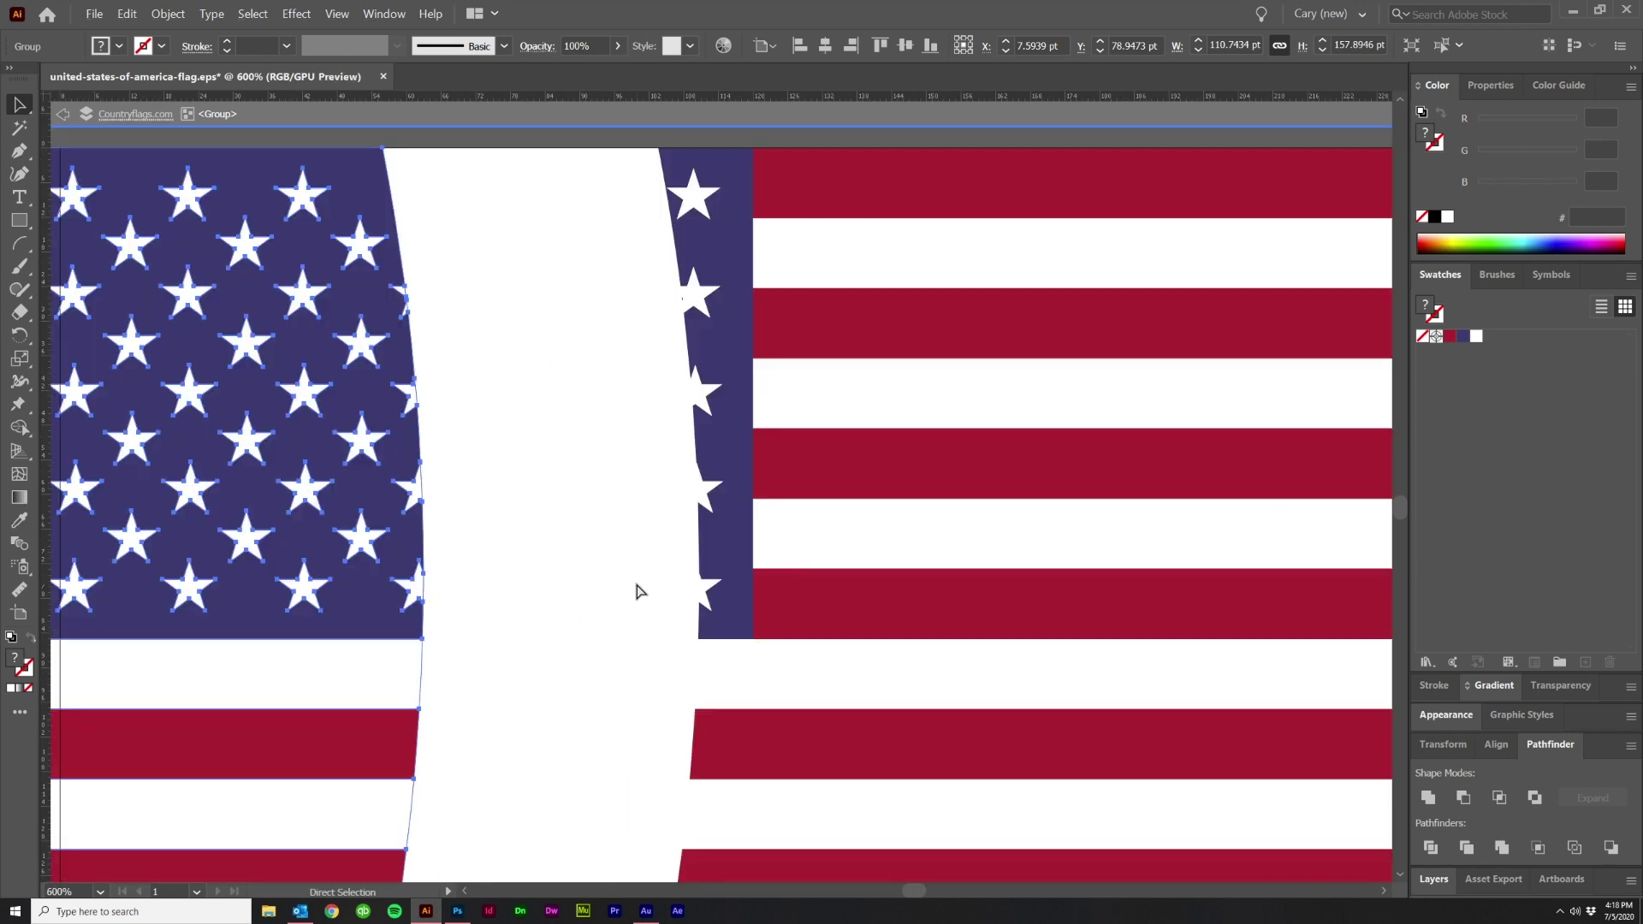
pyautogui.scroll(-3, 650, 616)
pyautogui.scroll(1, 666, 668)
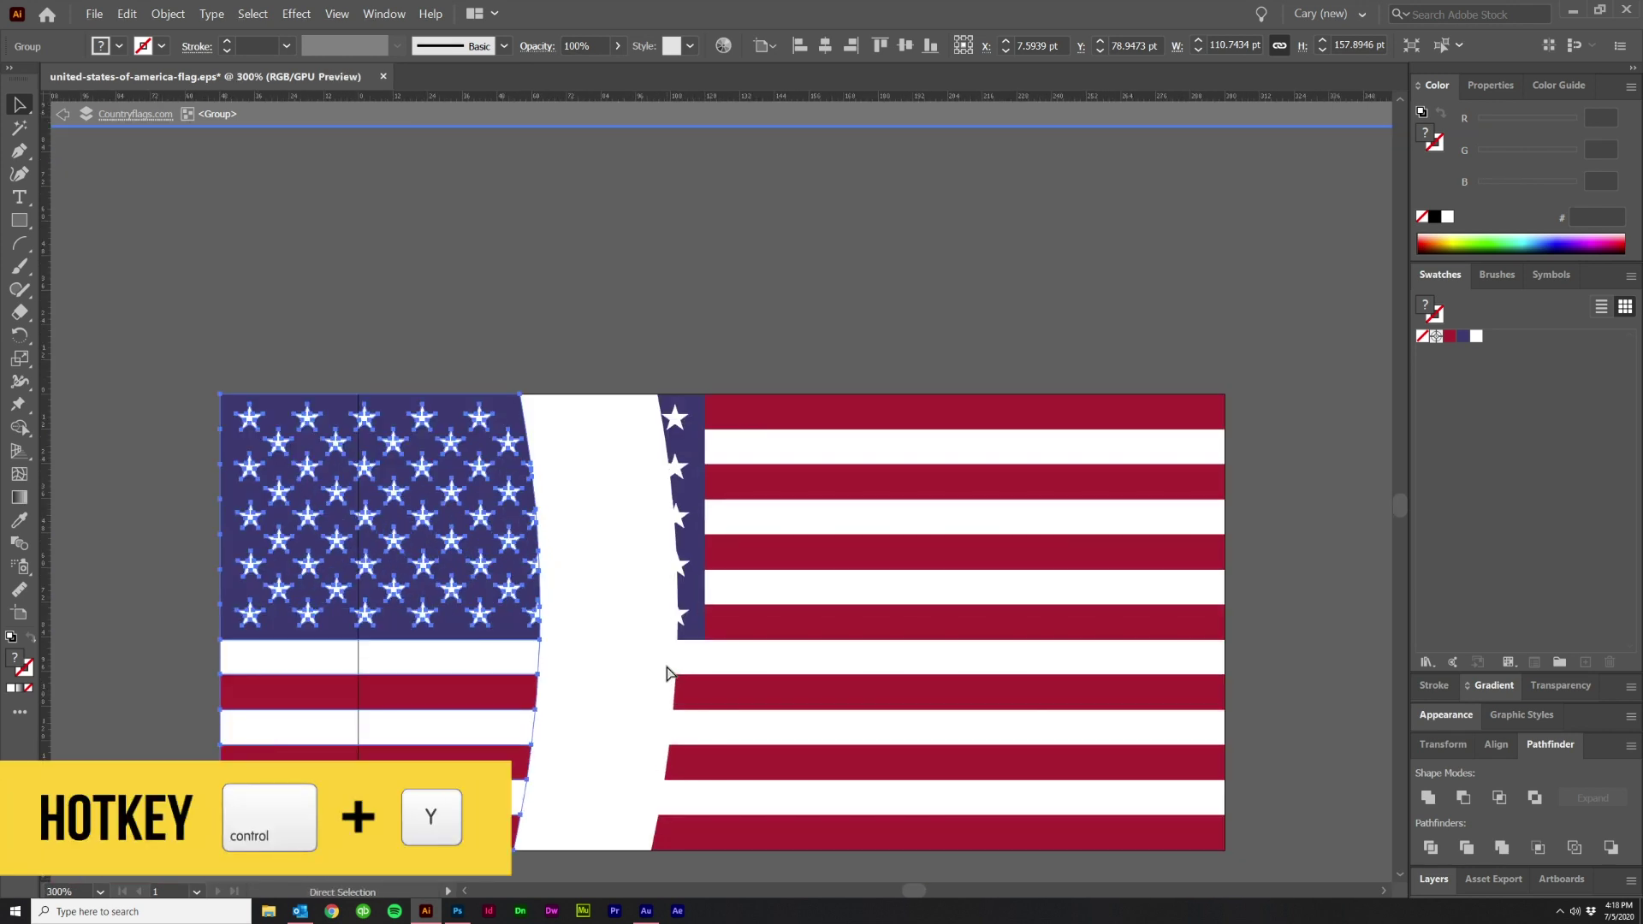
pyautogui.hotkey('ctrl', 'z')
# Step: Group the pieces of the middle flag section, and group the stripes of the right section separately
pyautogui.moveTo(715, 668); pyautogui.dragTo(669, 544)
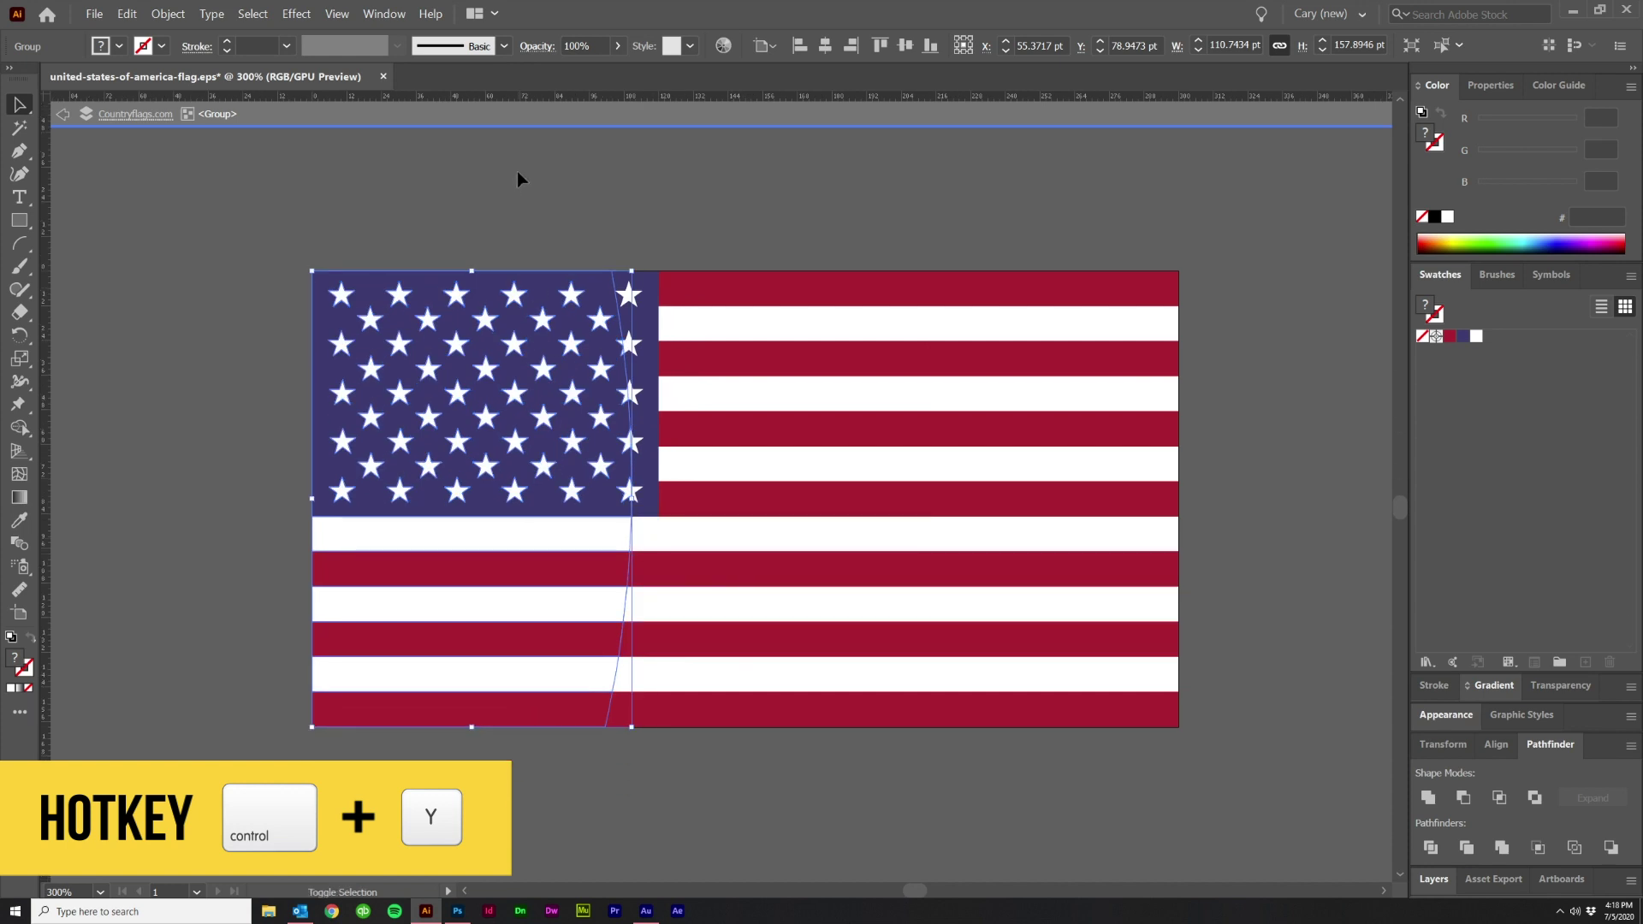
pyautogui.moveTo(890, 781); pyautogui.dragTo(888, 783)
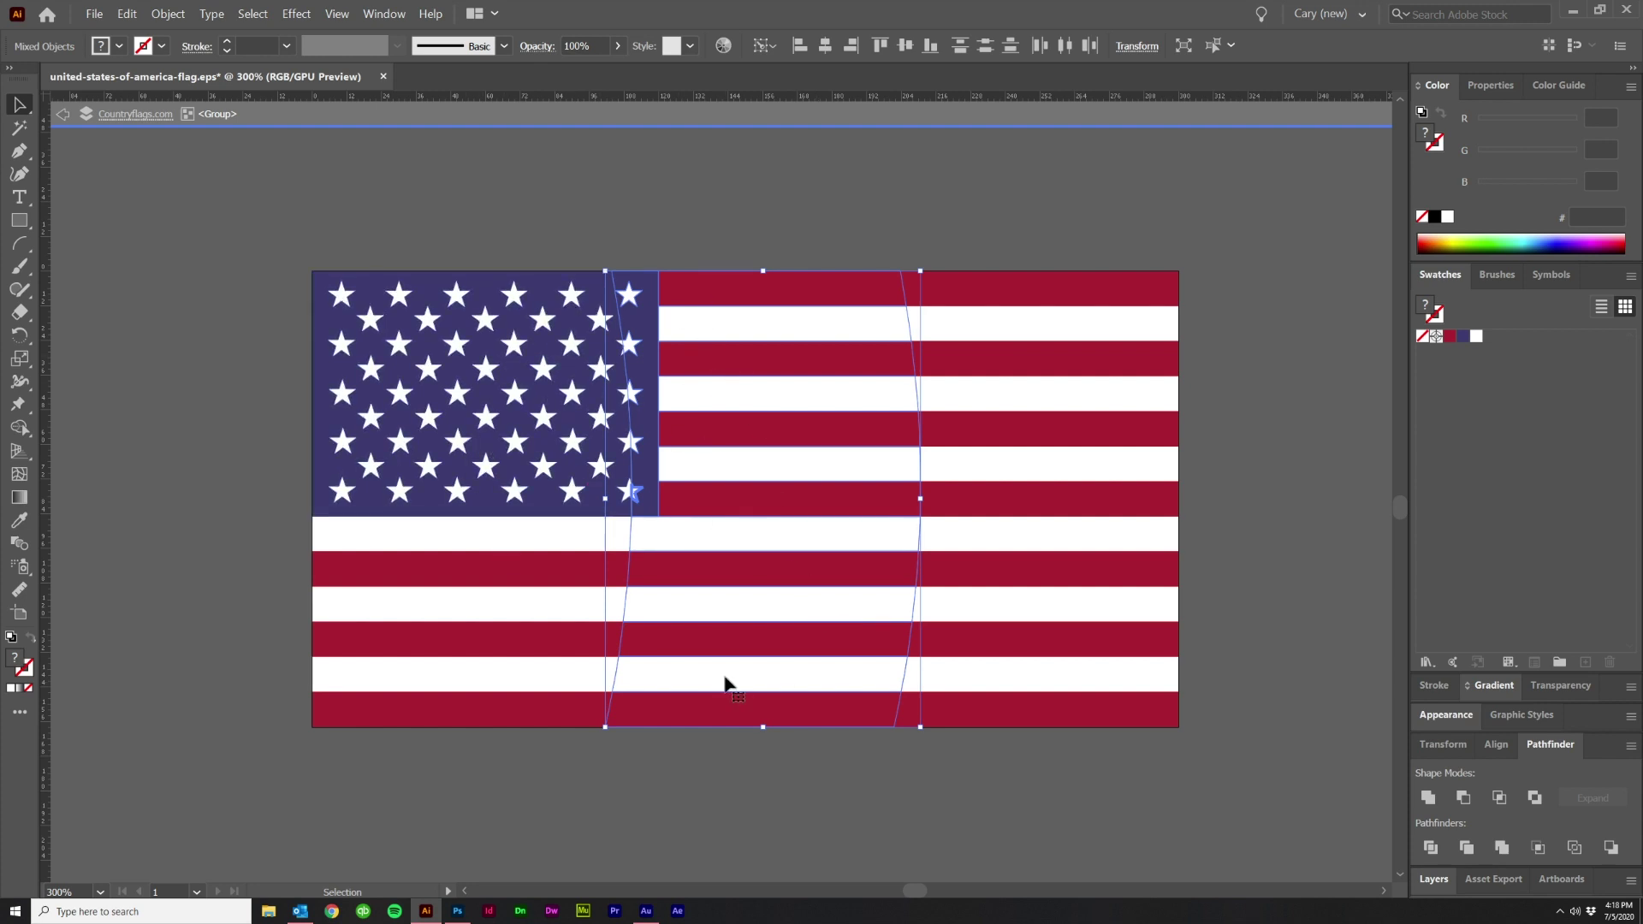
pyautogui.hotkey('ctrl', 'g')
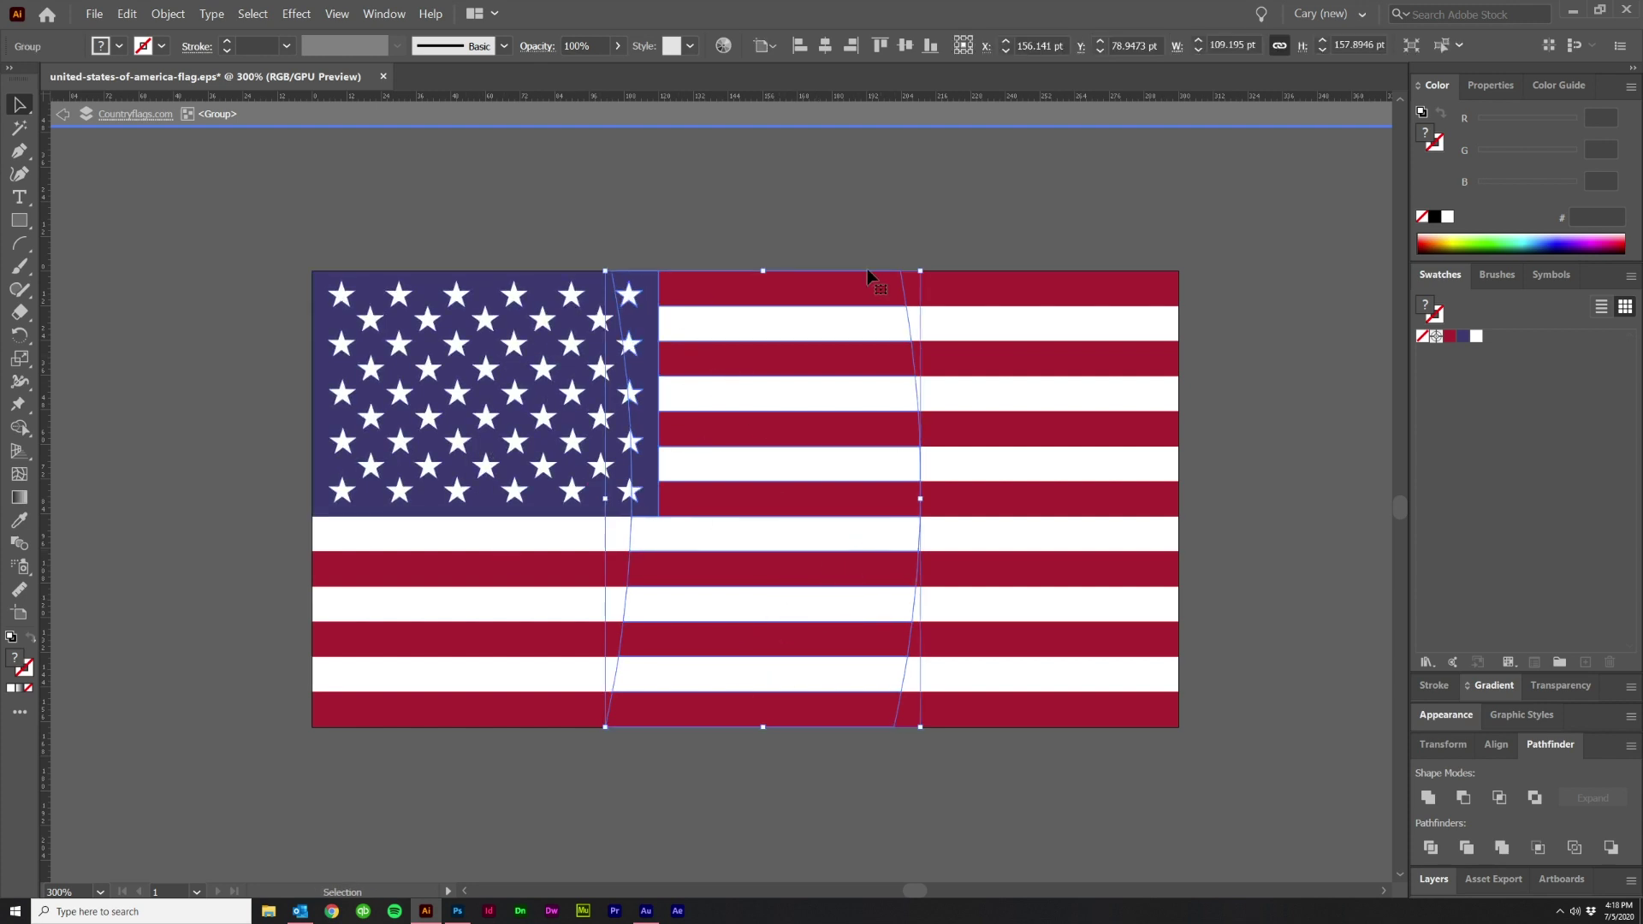
pyautogui.click(1128, 686)
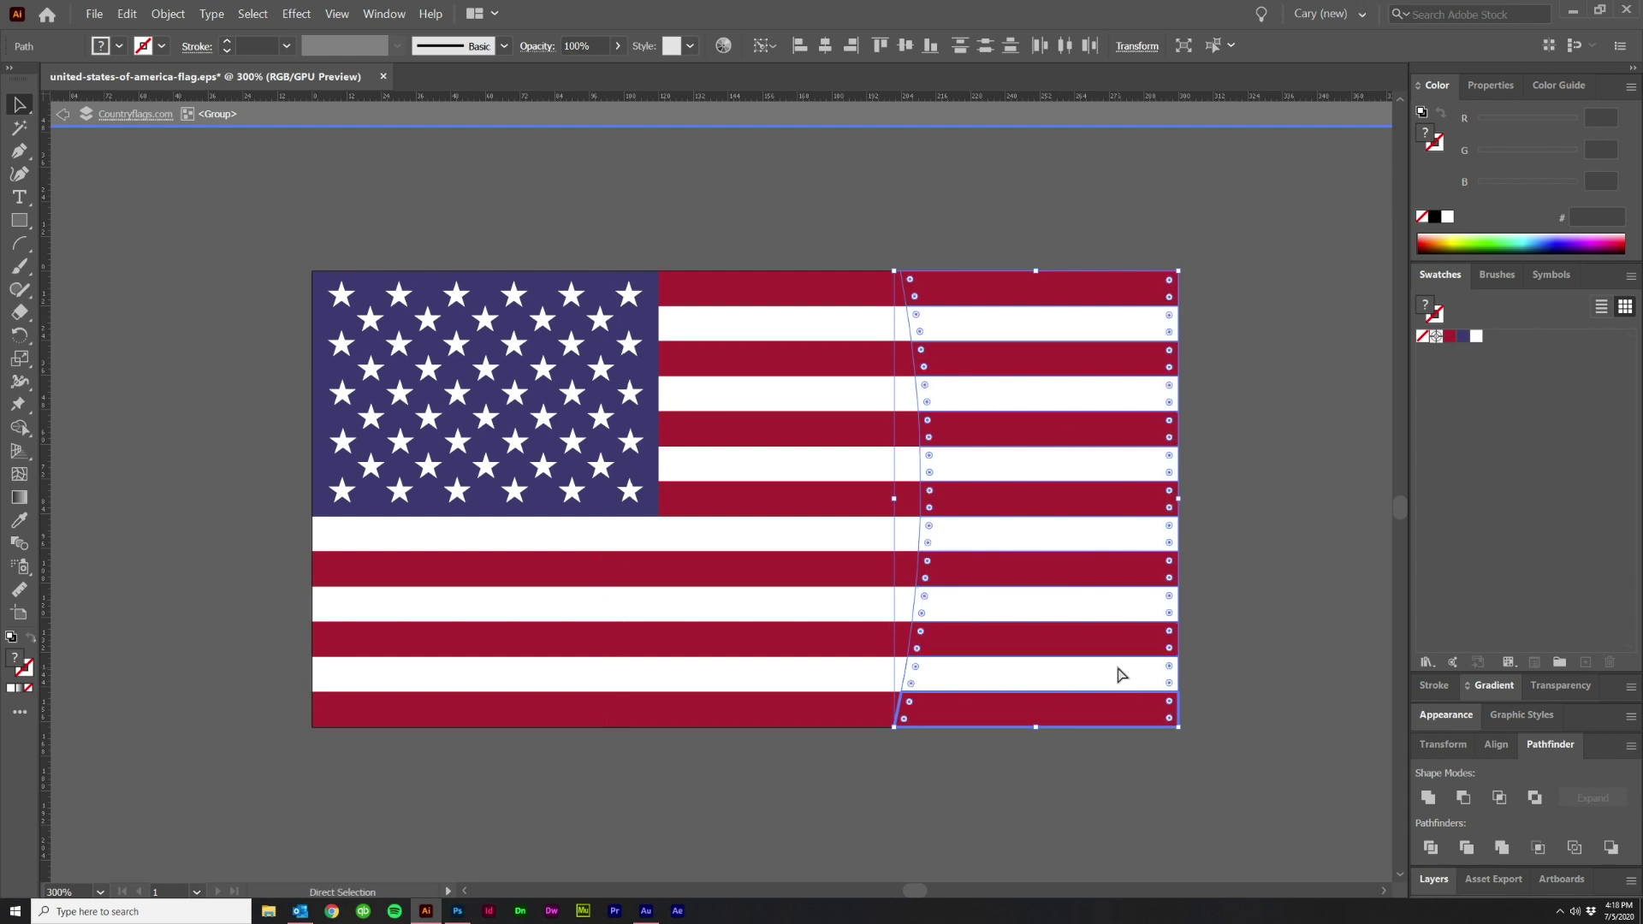
pyautogui.click(1037, 697)
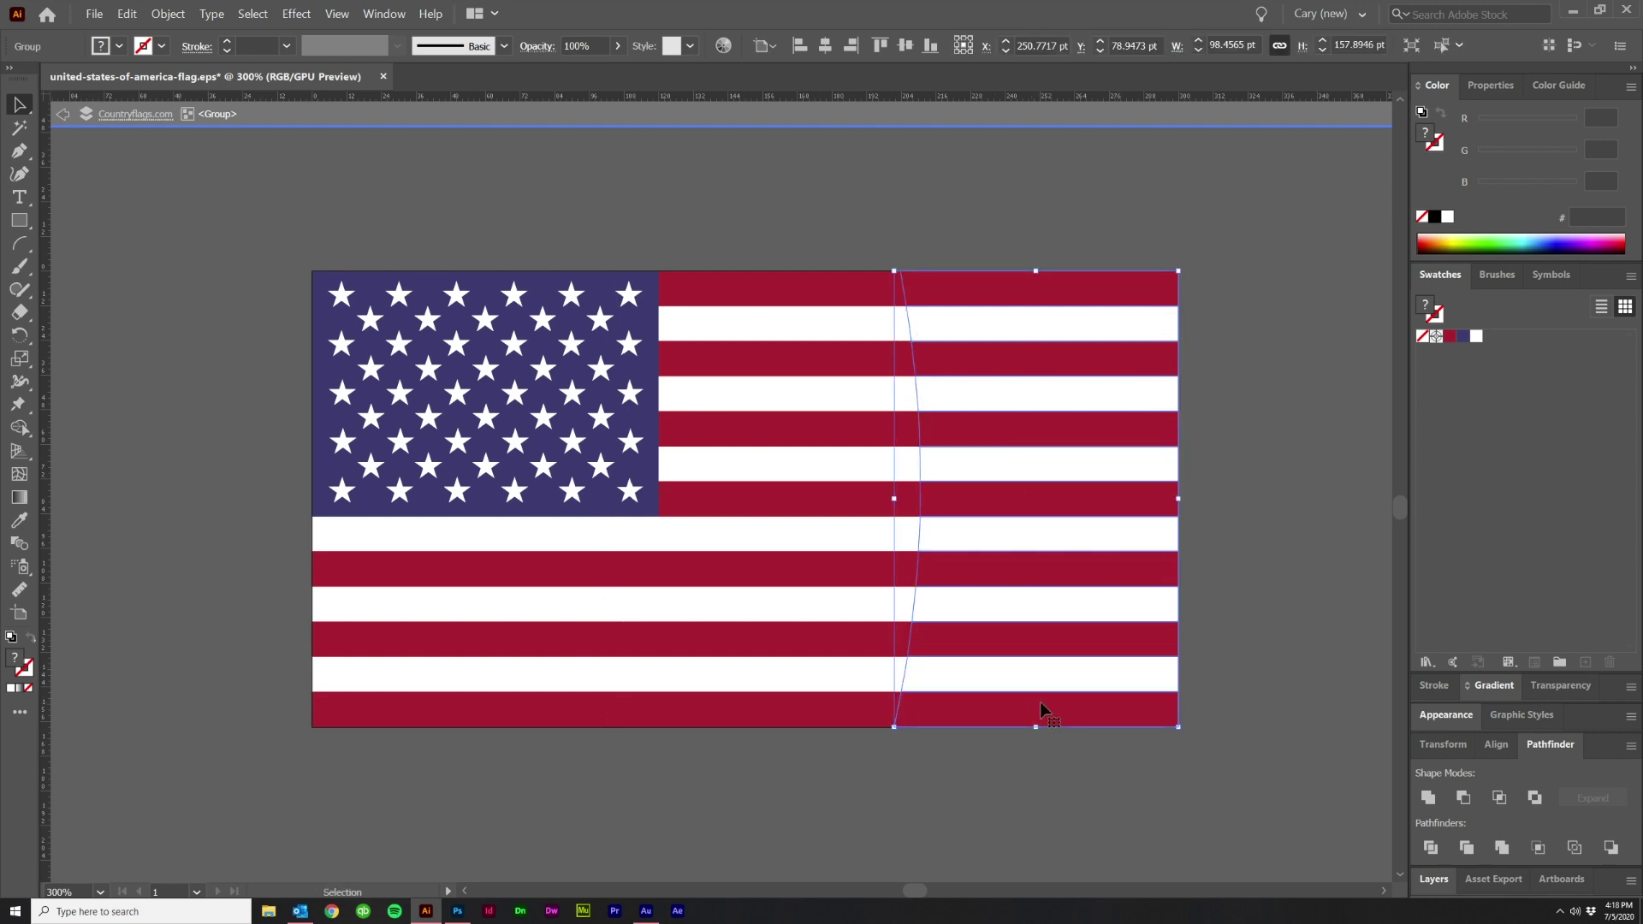
pyautogui.click(1200, 717)
# Step: Try moving the grouped flag sections apart to check the cuts, and undo the moves
pyautogui.moveTo(1008, 630); pyautogui.dragTo(1126, 629)
pyautogui.hotkey('ctrl', 'z')
pyautogui.click(1066, 804)
pyautogui.moveTo(512, 594); pyautogui.dragTo(341, 594)
pyautogui.hotkey('ctrl', 'z')
pyautogui.hotkey('ctrl', 'z')
pyautogui.hotkey('ctrl', 'z')
pyautogui.hotkey('ctrl', 'z')
pyautogui.hotkey('ctrl', 'z')
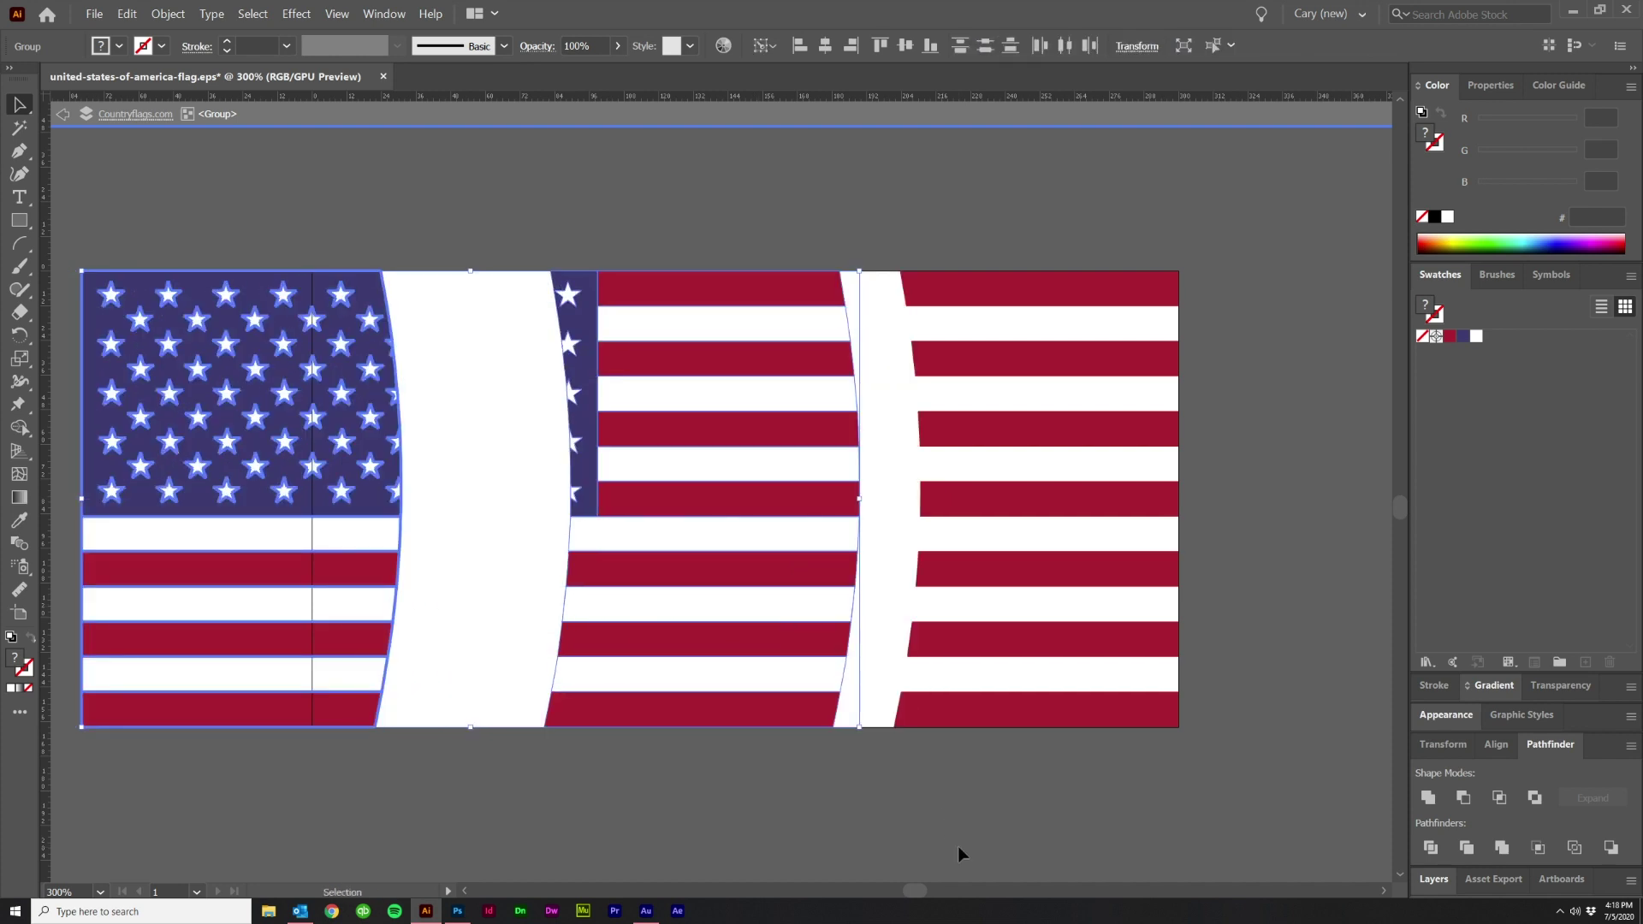
pyautogui.hotkey('ctrl', 'z')
pyautogui.hotkey('ctrl', 'z')
pyautogui.hotkey('ctrl', 'z')
pyautogui.hotkey('ctrl', 'z')
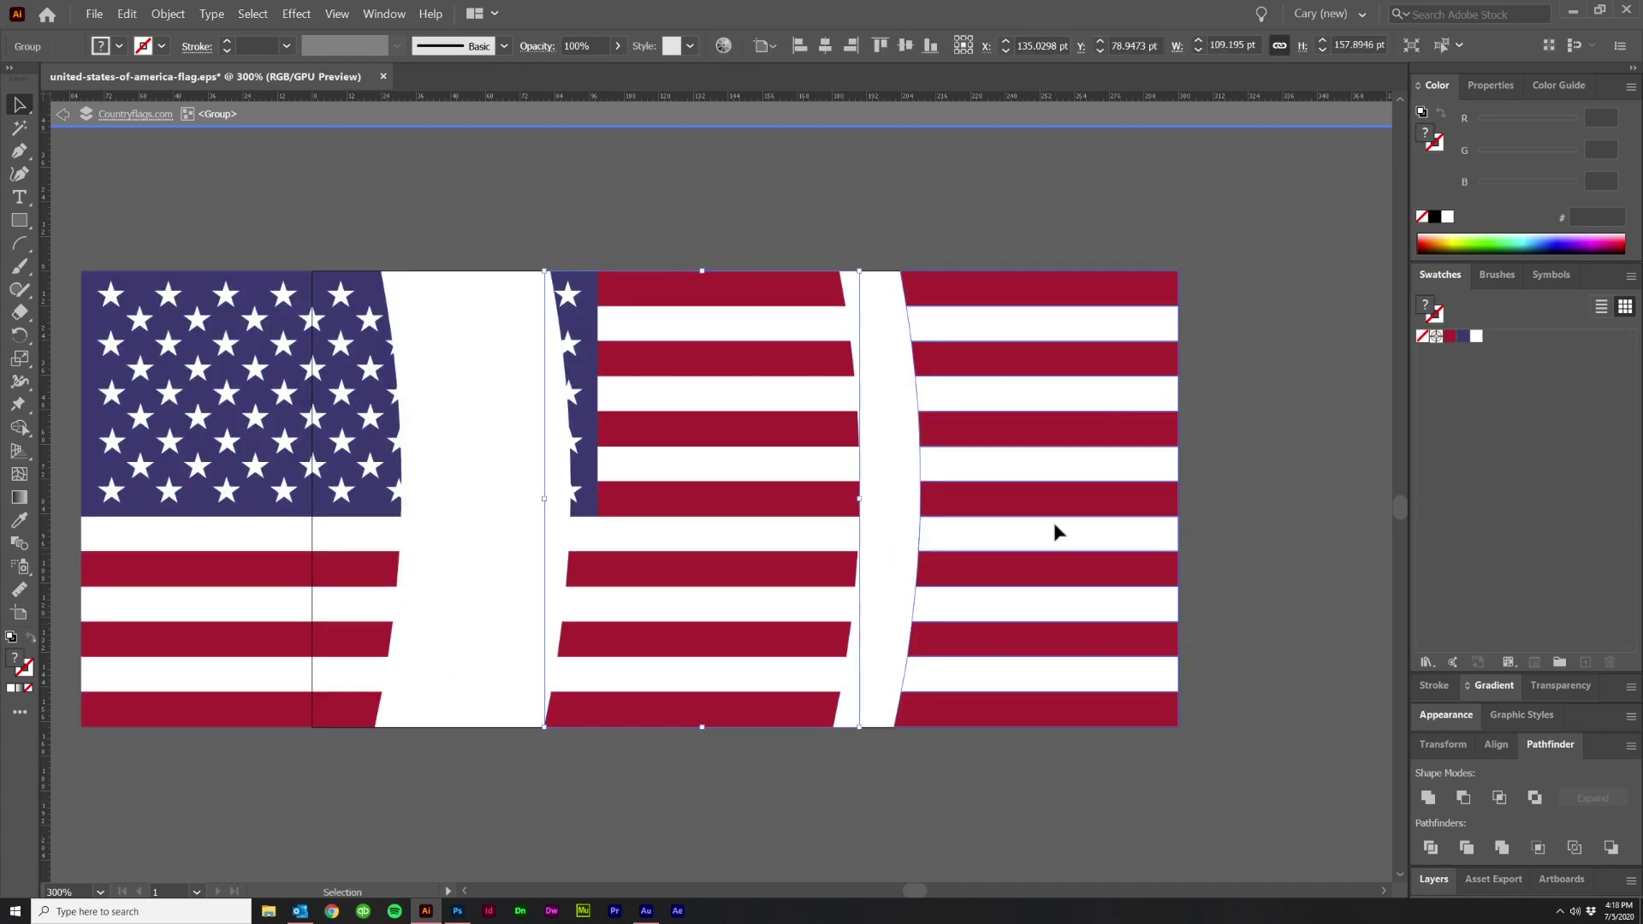
pyautogui.hotkey('ctrl', 'z')
pyautogui.hotkey('ctrl', 'z')
pyautogui.hotkey('ctrl', 'z')
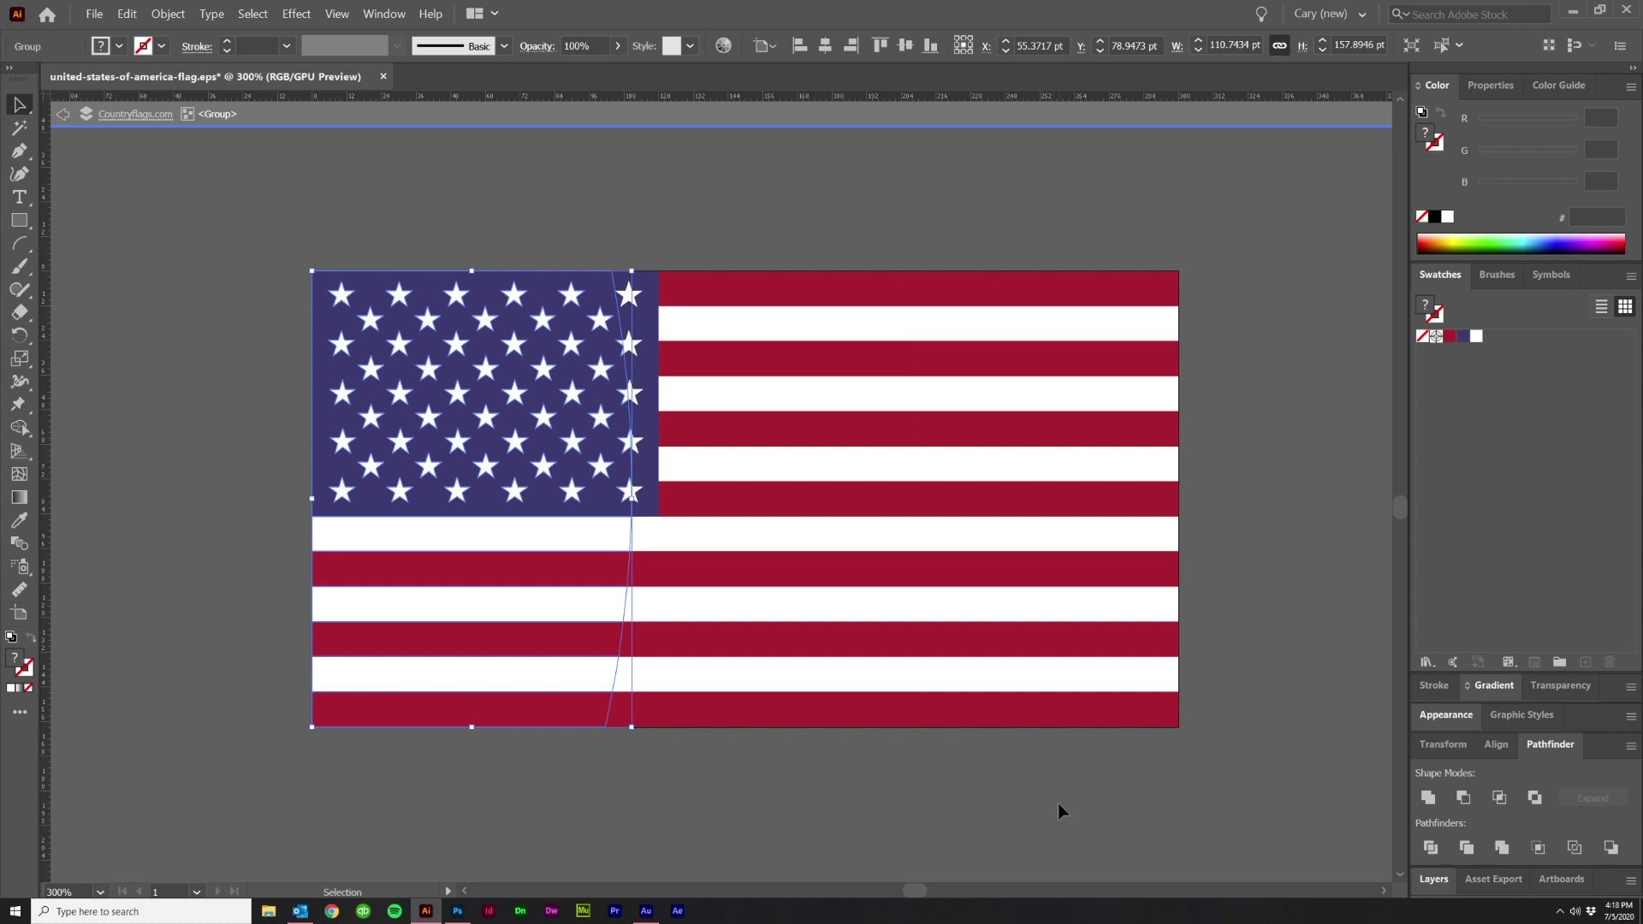
# Step: Select all three flag sections and start a Flag warp effect on them with horizontal orientation
pyautogui.keyDown('shift'); pyautogui.click(734, 605); pyautogui.keyUp('shift')
pyautogui.keyDown('shift'); pyautogui.click(999, 598); pyautogui.keyUp('shift')
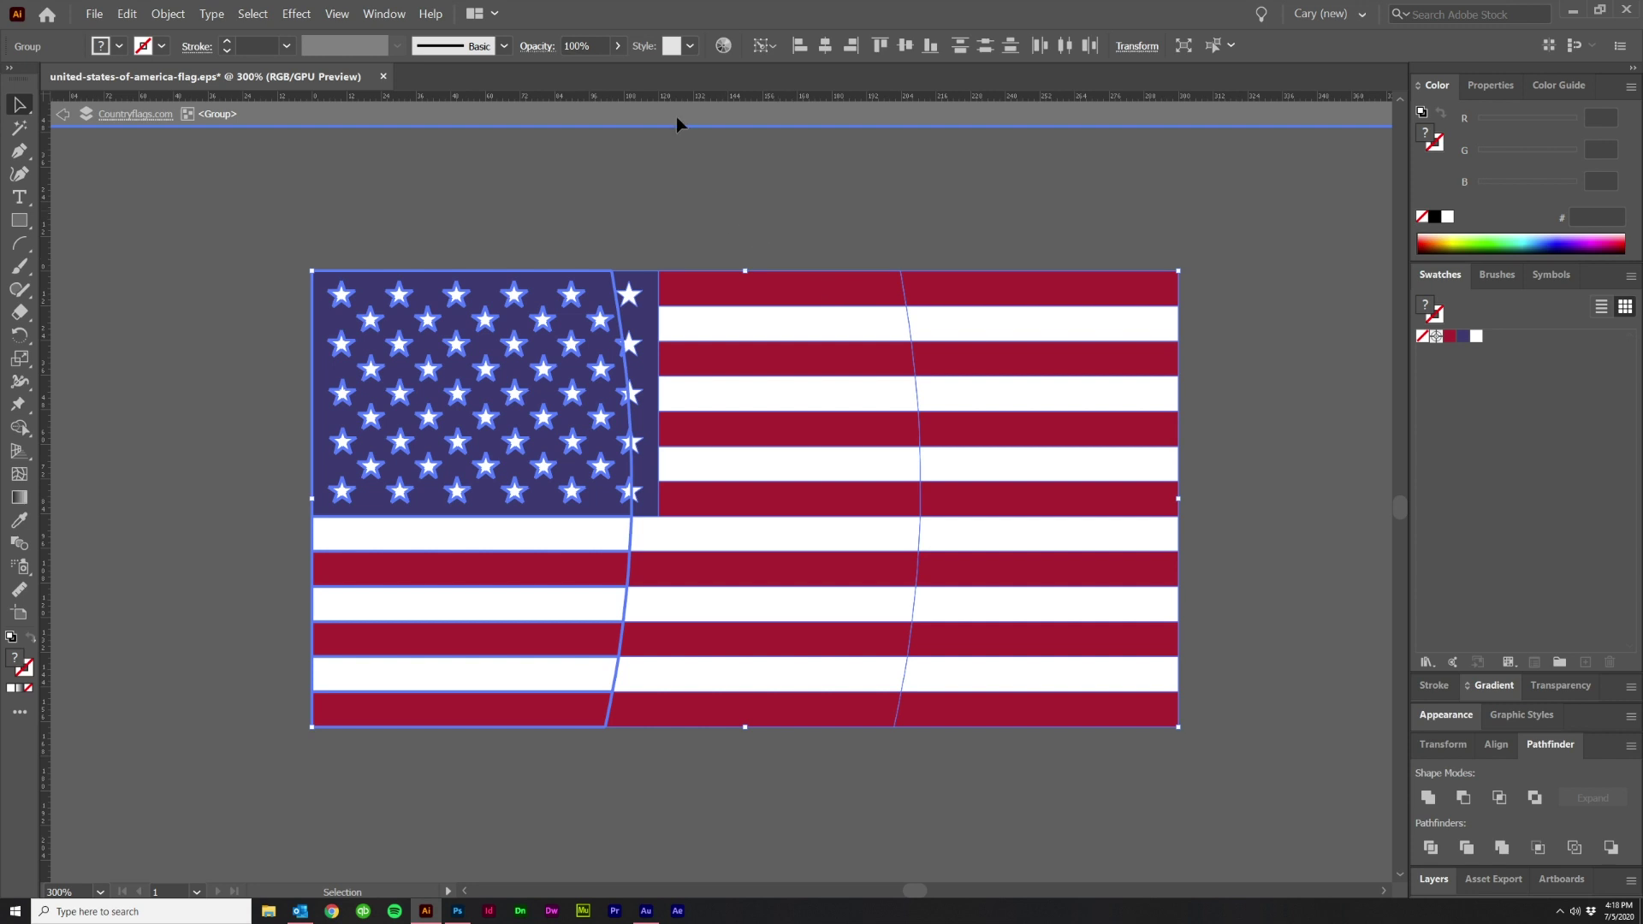
pyautogui.click(296, 14)
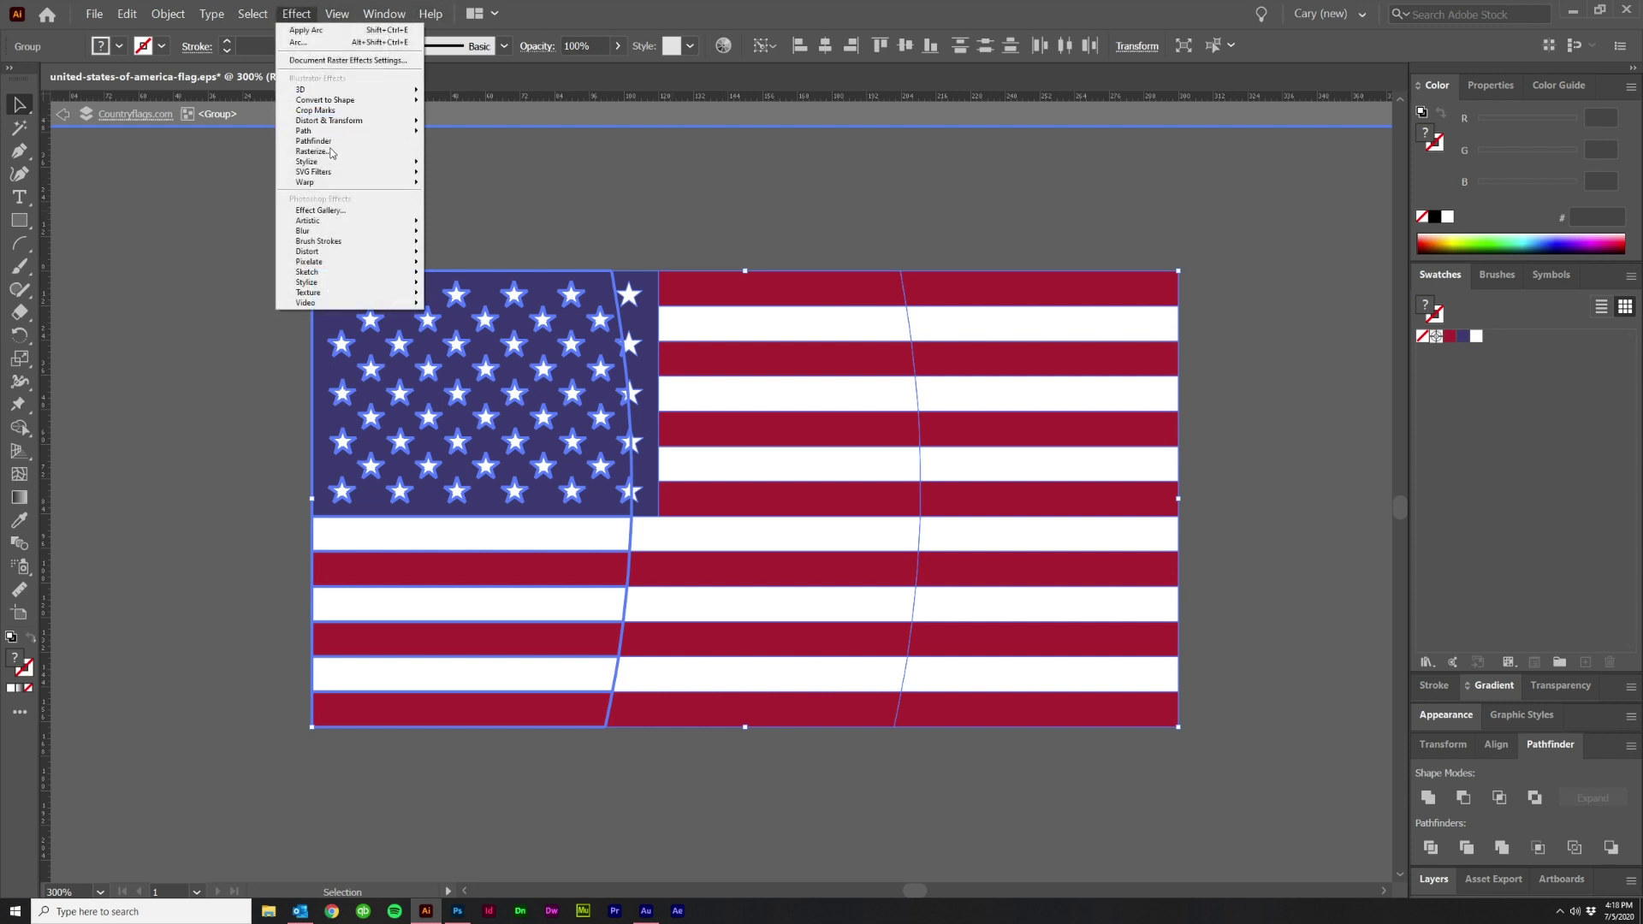
pyautogui.moveTo(333, 185)
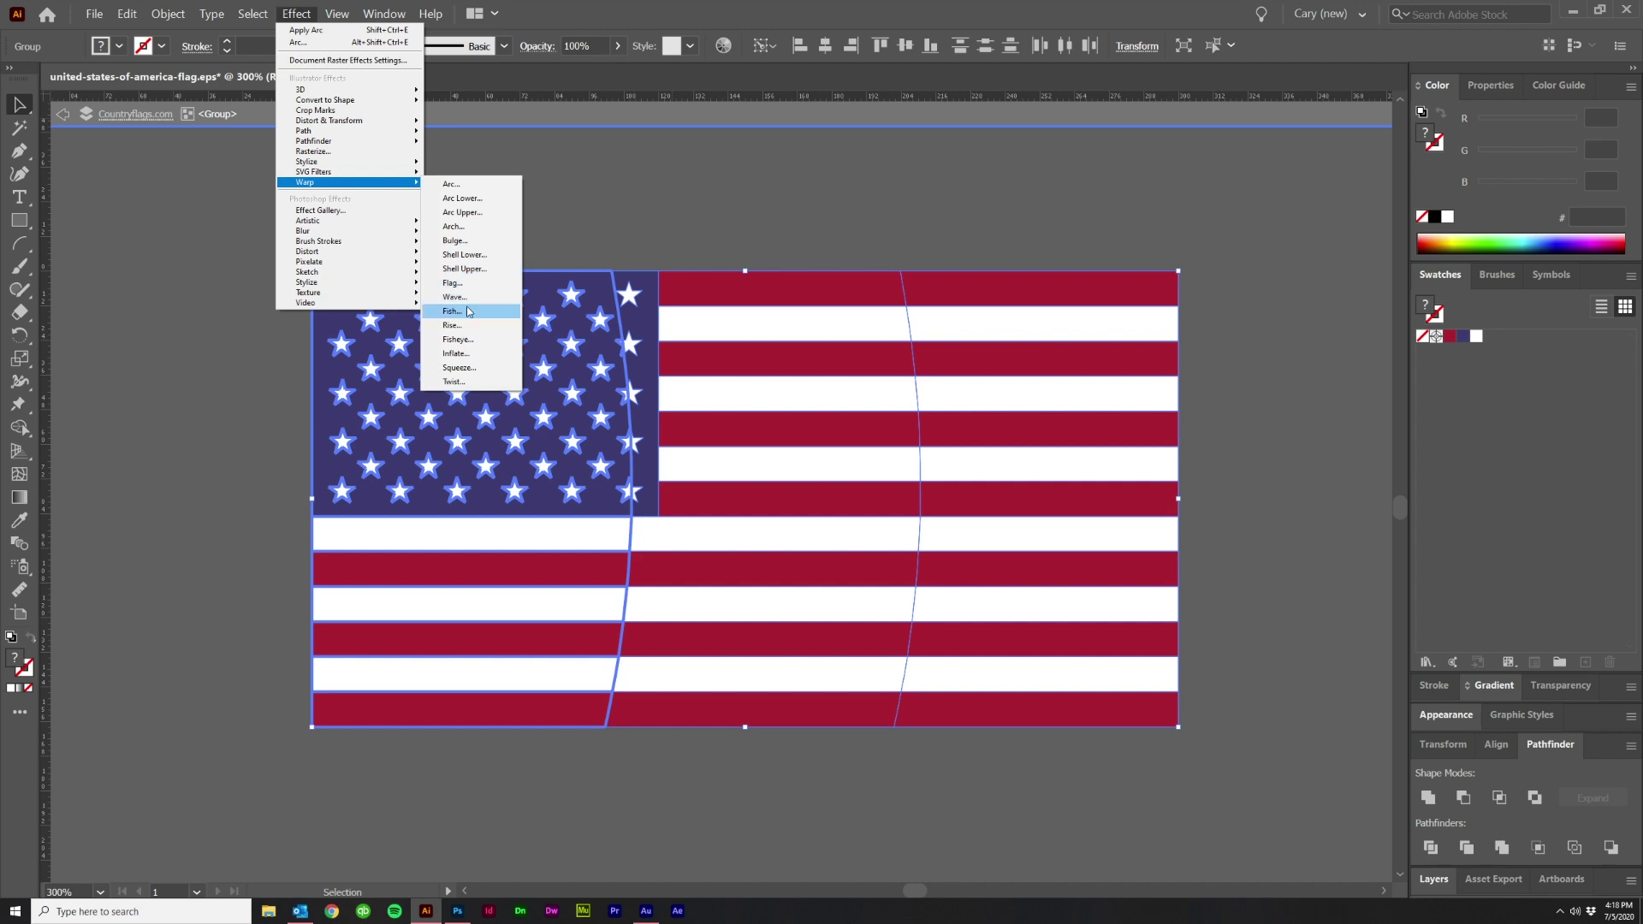
pyautogui.click(452, 282)
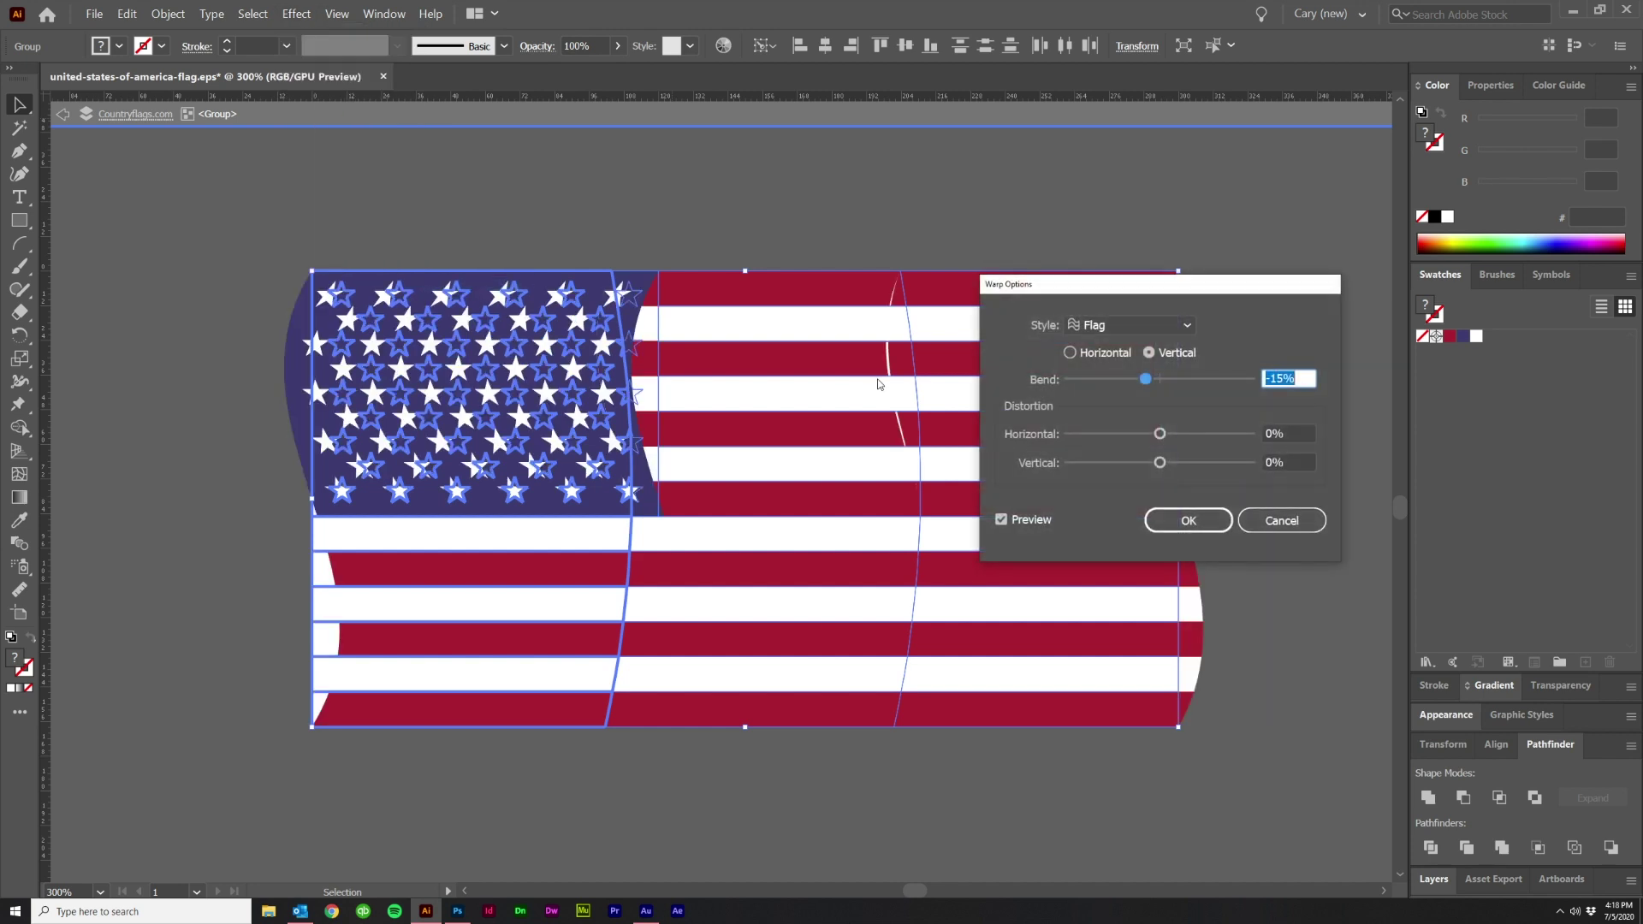
pyautogui.click(1074, 353)
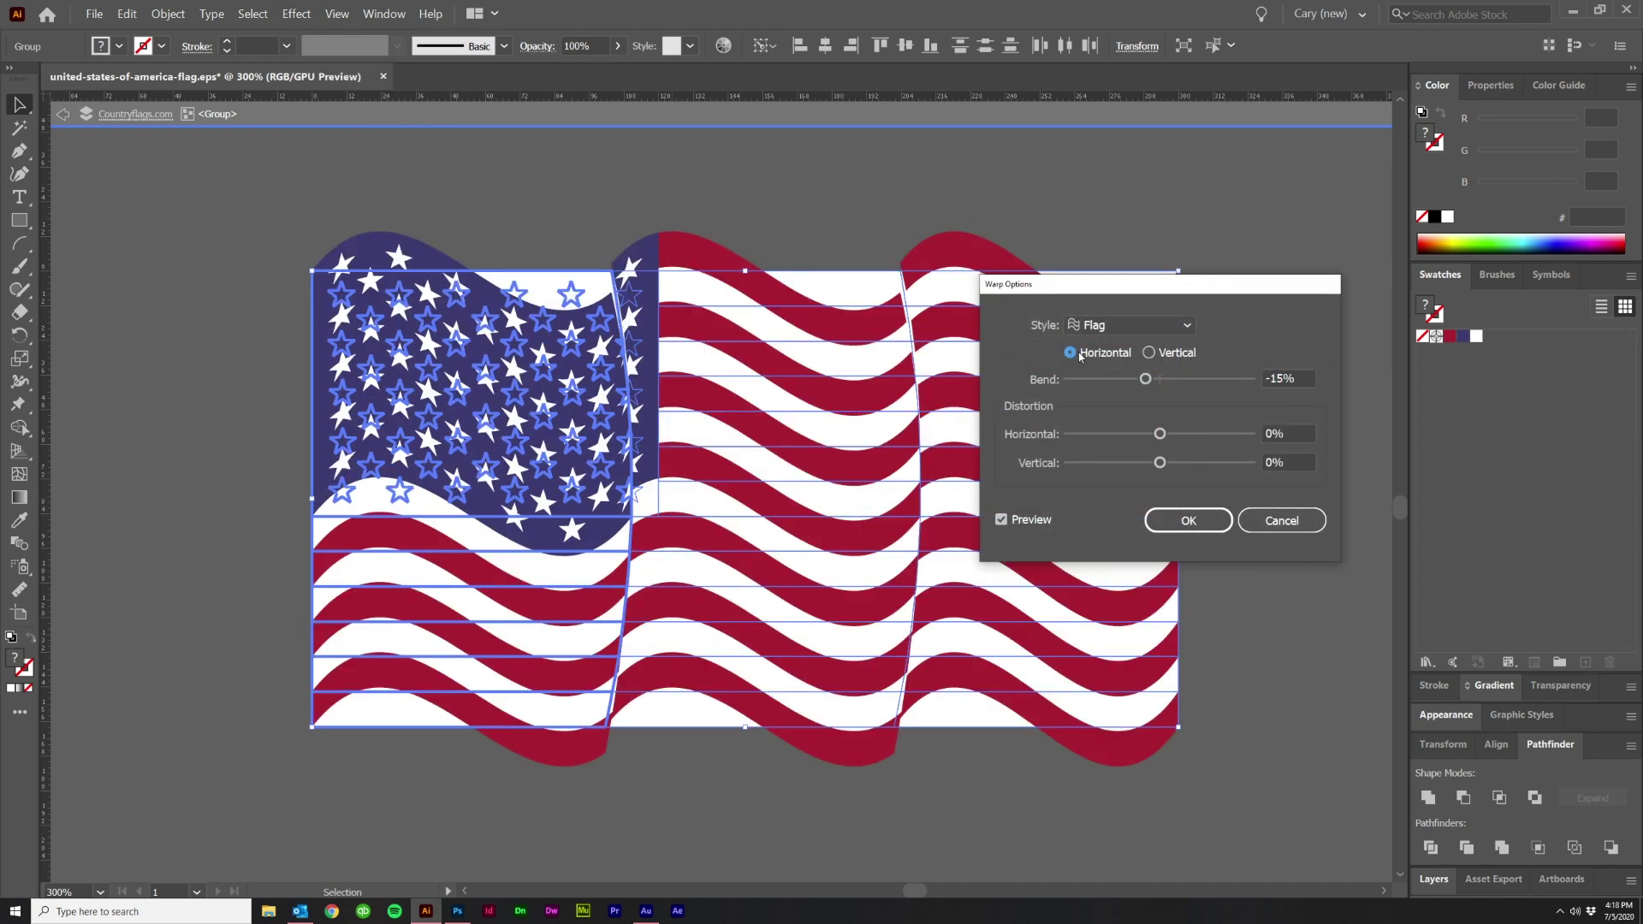
# Step: Set the Flag warp's bend to 7%, leave both distortions at 0%, and apply the effect
pyautogui.moveTo(1145, 379); pyautogui.dragTo(1150, 379)
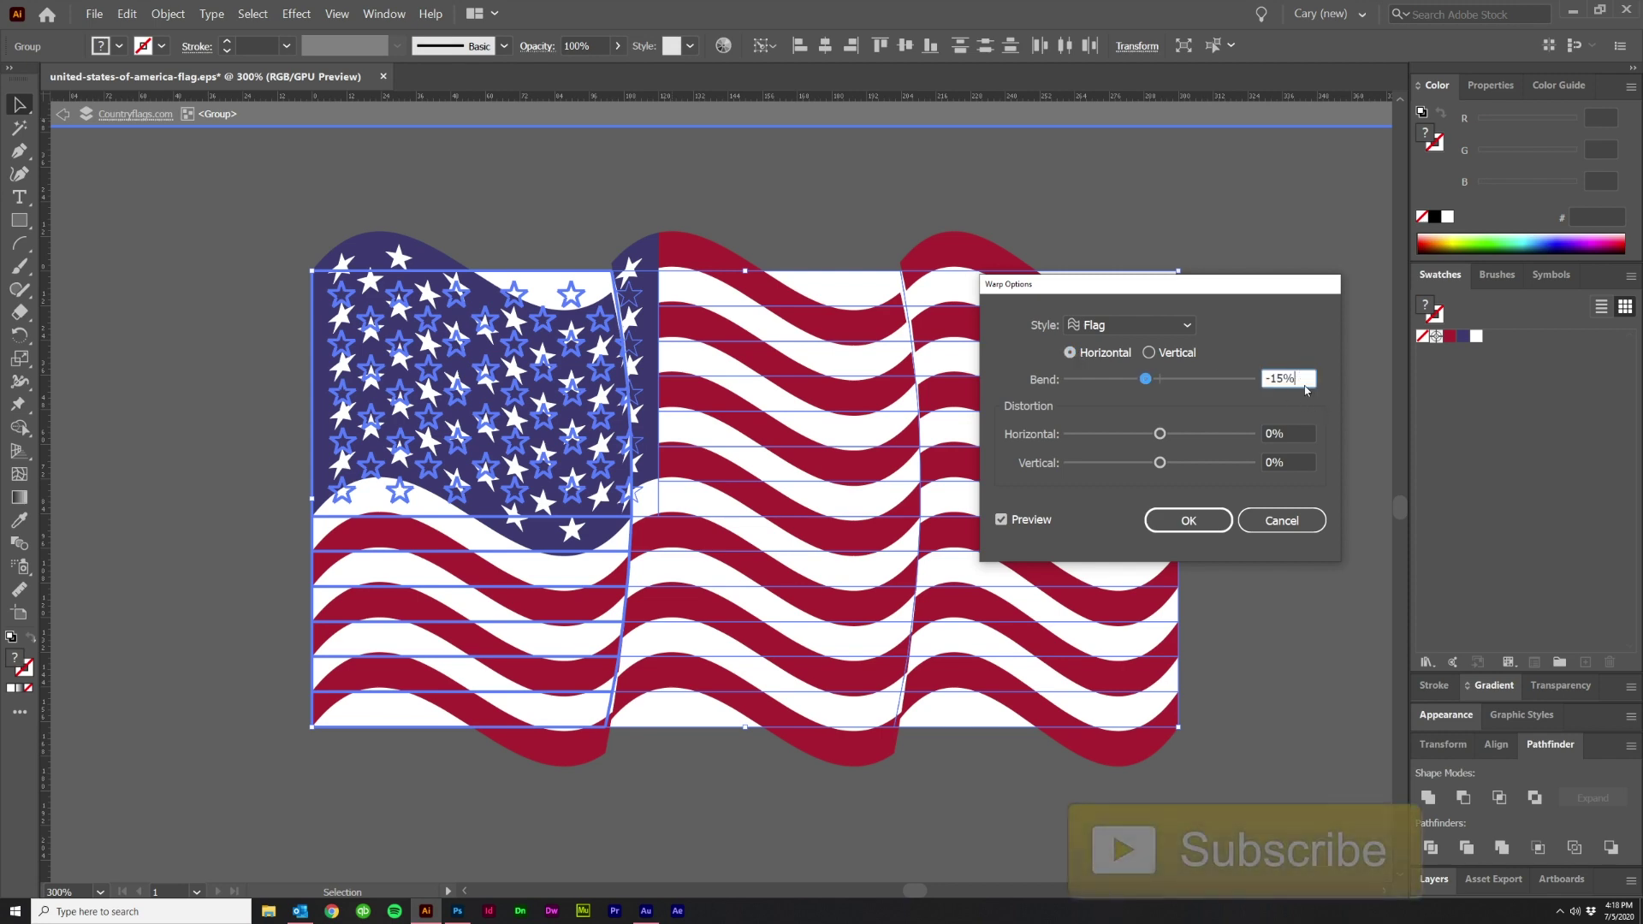
pyautogui.press('Up')
pyautogui.press('Up')
pyautogui.press('Up')
pyautogui.press('Up')
pyautogui.press('Up')
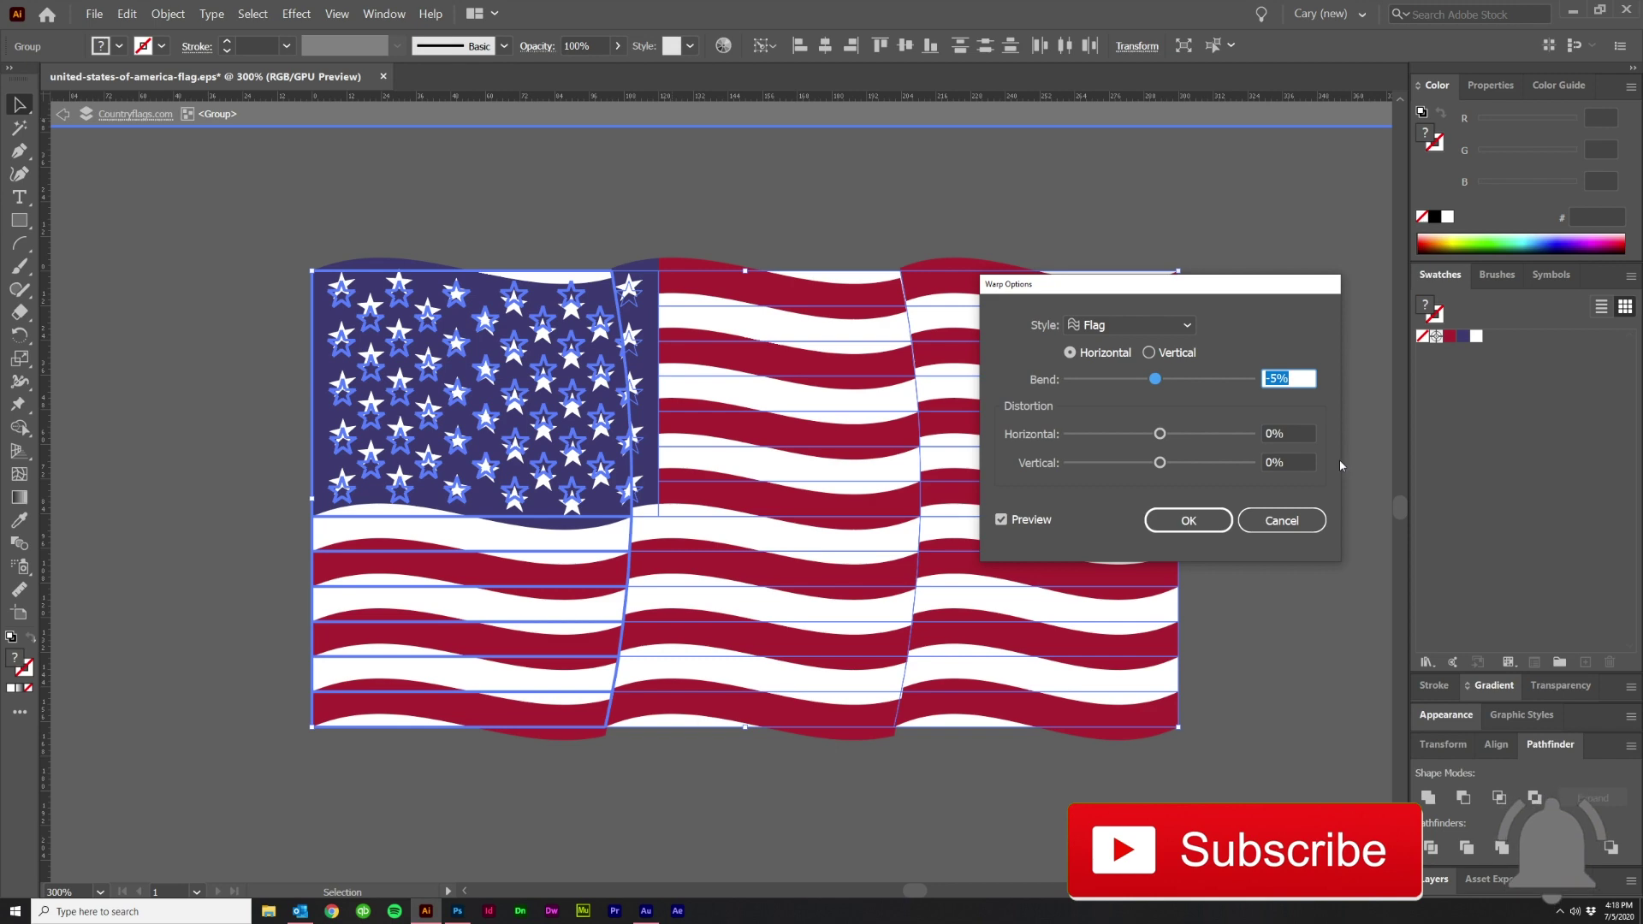
pyautogui.press('Up')
pyautogui.press('Up')
pyautogui.press('Up')
pyautogui.press('Up')
pyautogui.press('Up')
pyautogui.press('Up')
pyautogui.press('Up')
pyautogui.press('Up')
pyautogui.press('Up')
pyautogui.press('Up')
pyautogui.press('Up')
pyautogui.press('Up')
pyautogui.press('Up')
pyautogui.press('Up')
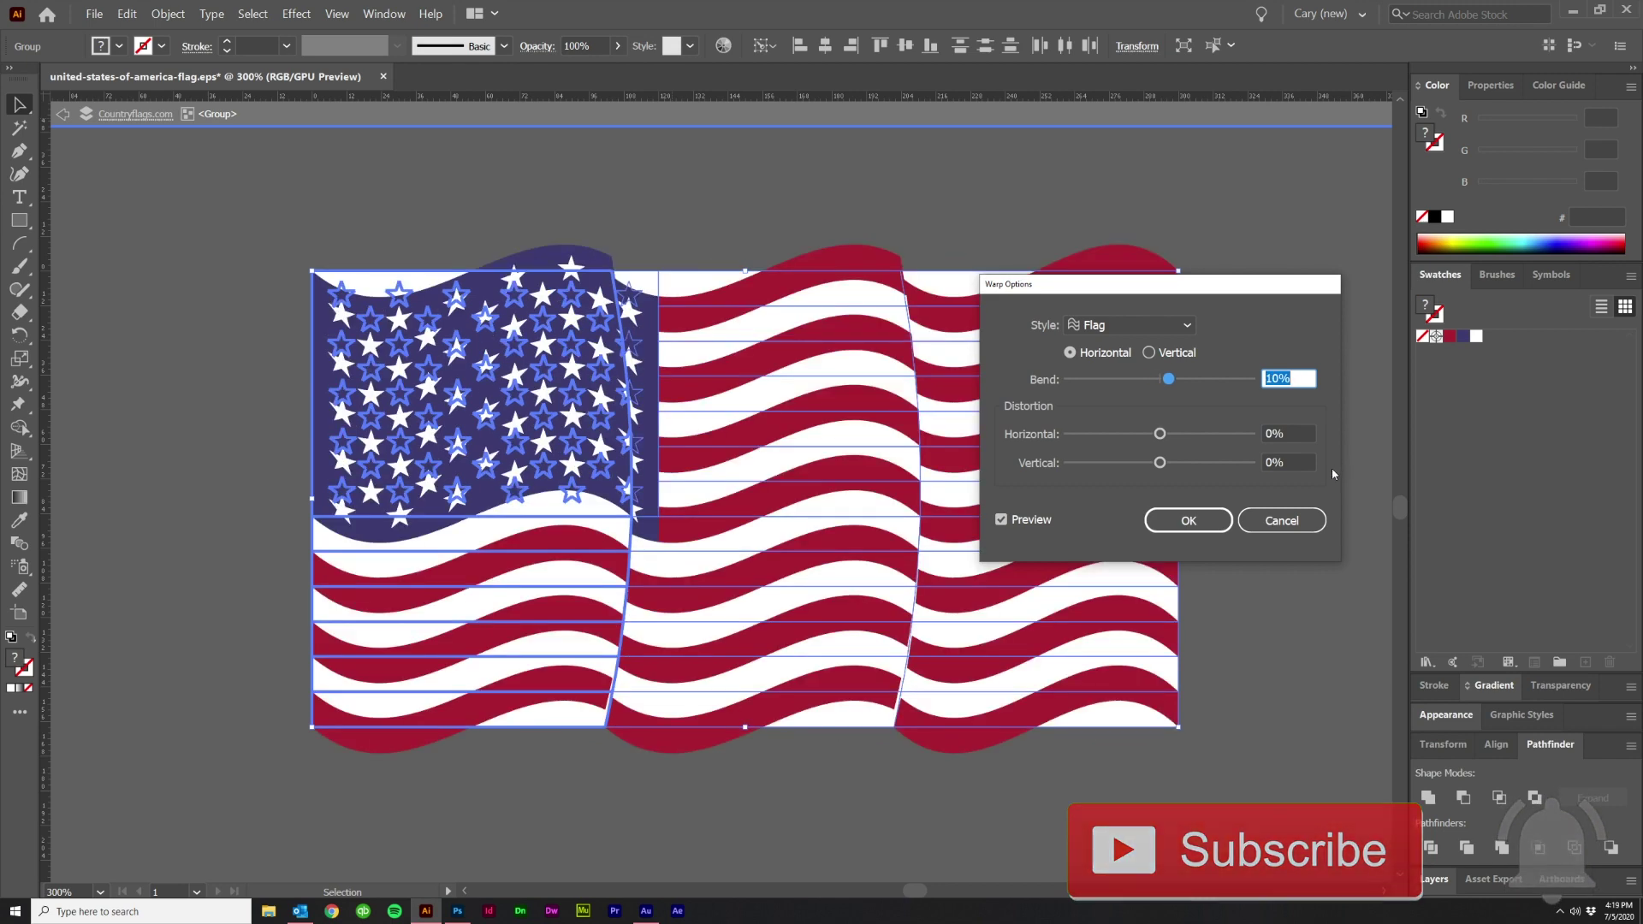
pyautogui.press('Down')
pyautogui.press('Down')
pyautogui.press('Down')
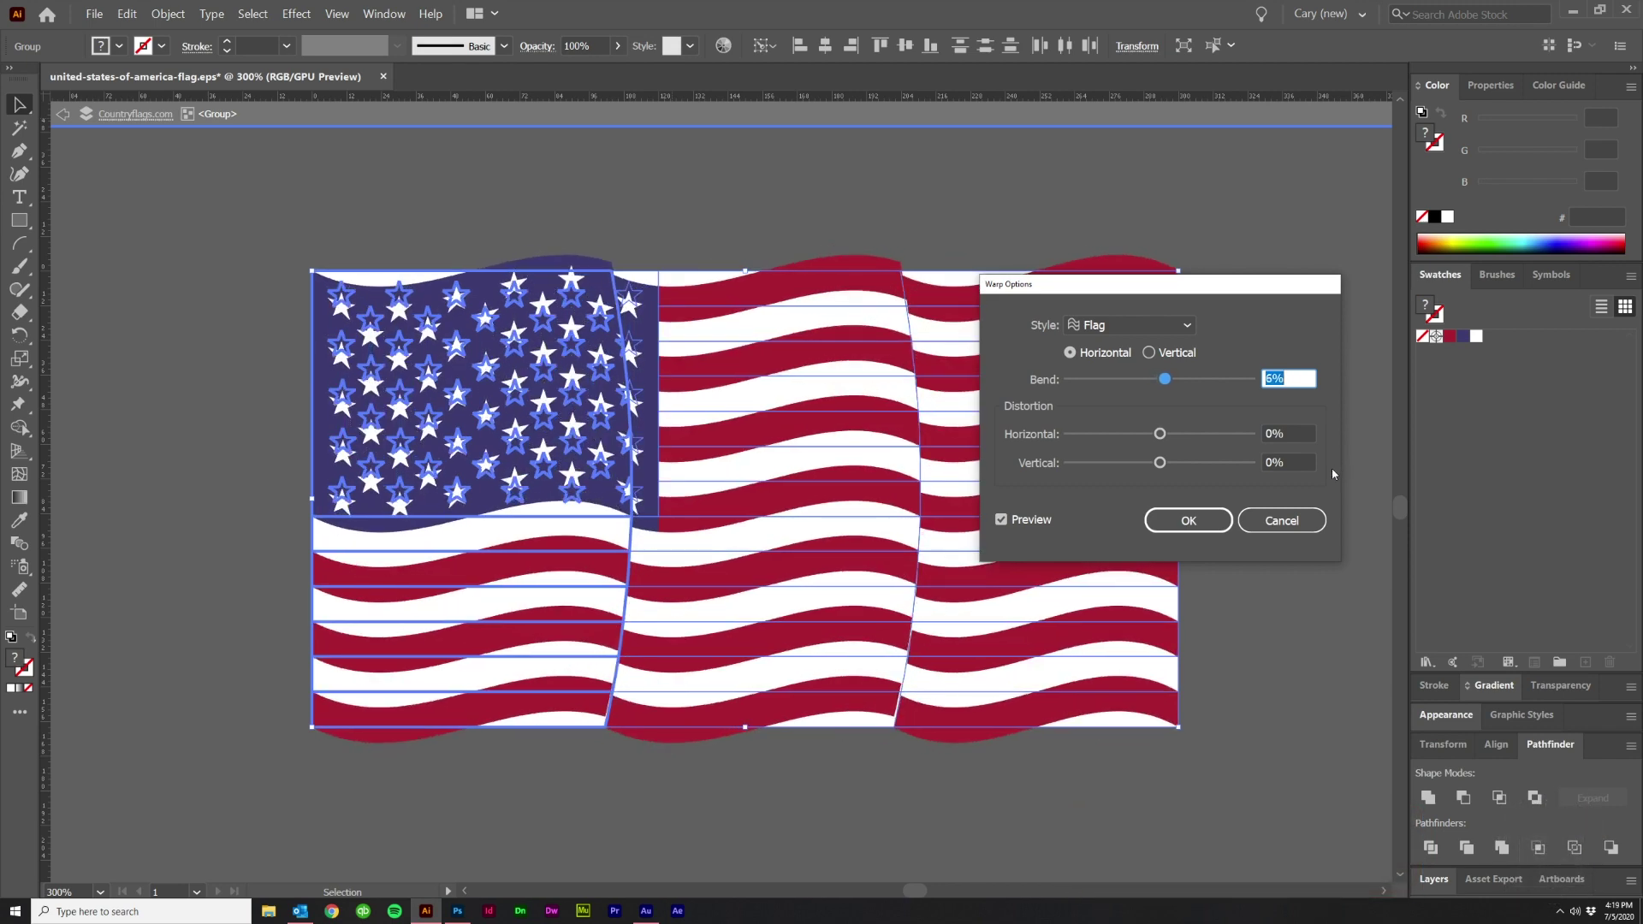
pyautogui.press('Up')
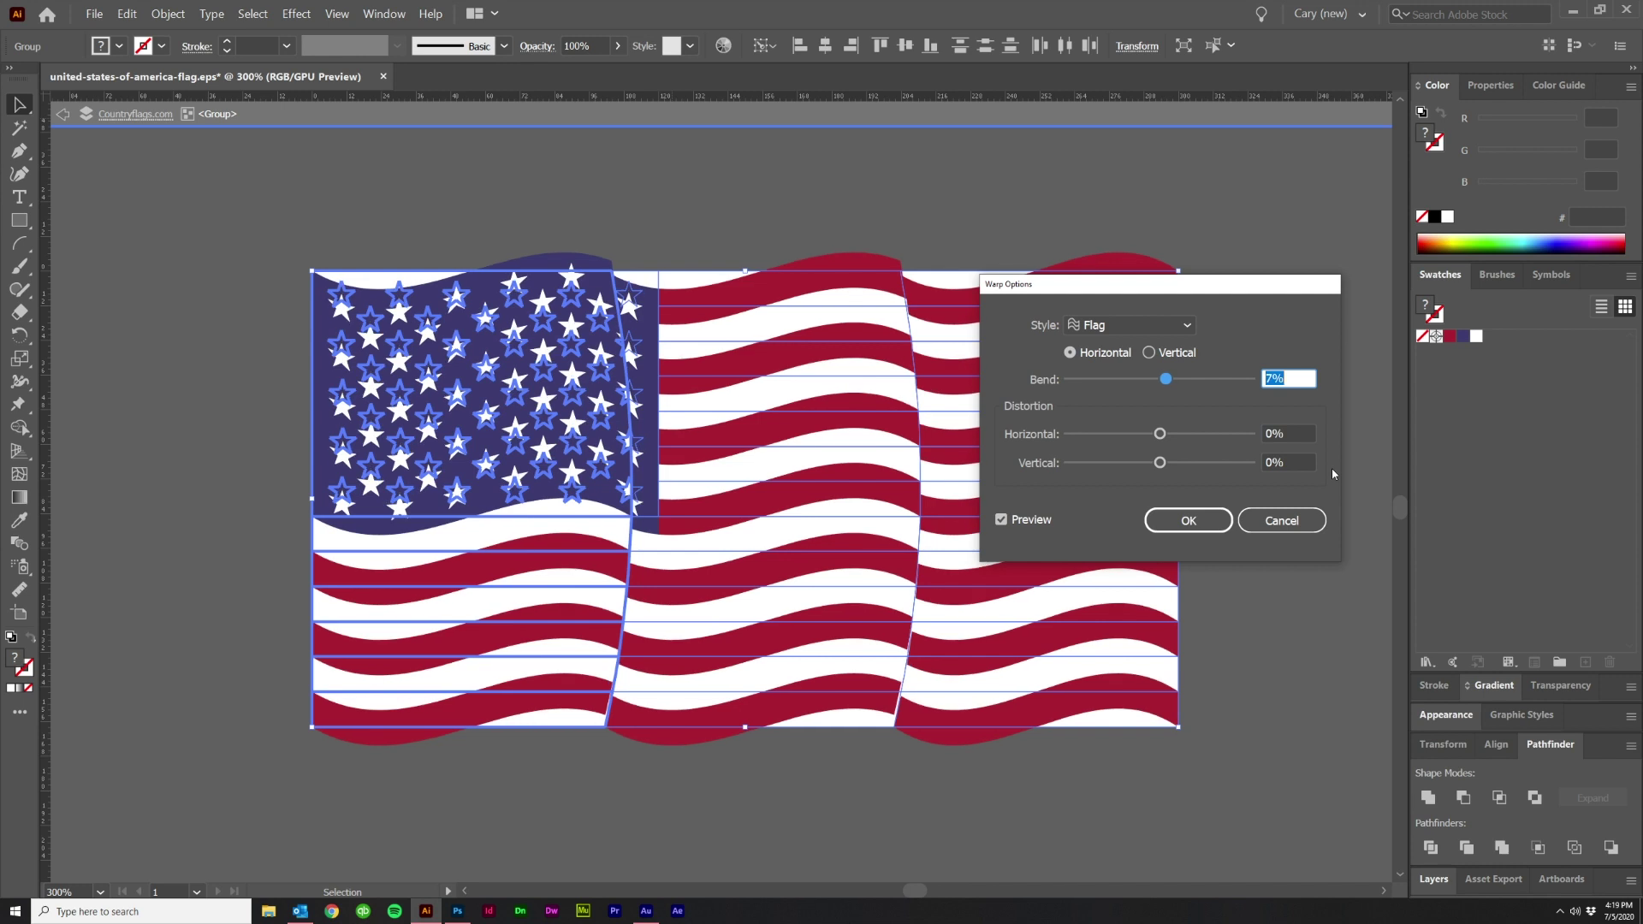
pyautogui.click(1189, 520)
pyautogui.click(1080, 804)
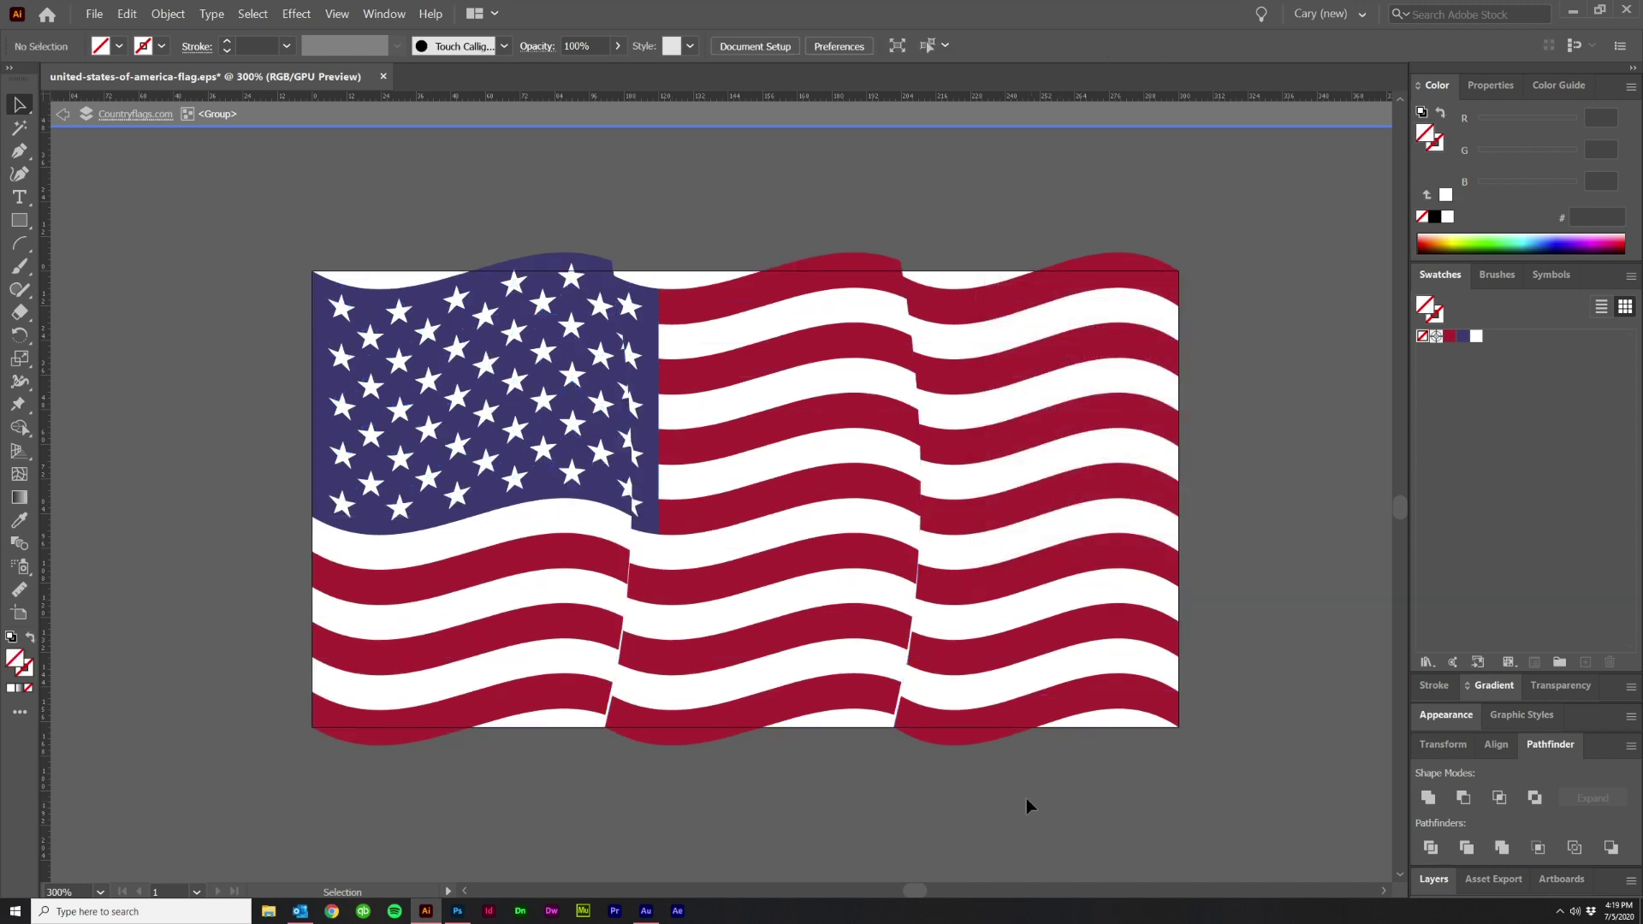
# Step: Nudge the left flag section to the right and slightly down so it overlaps the middle section
pyautogui.click(604, 557)
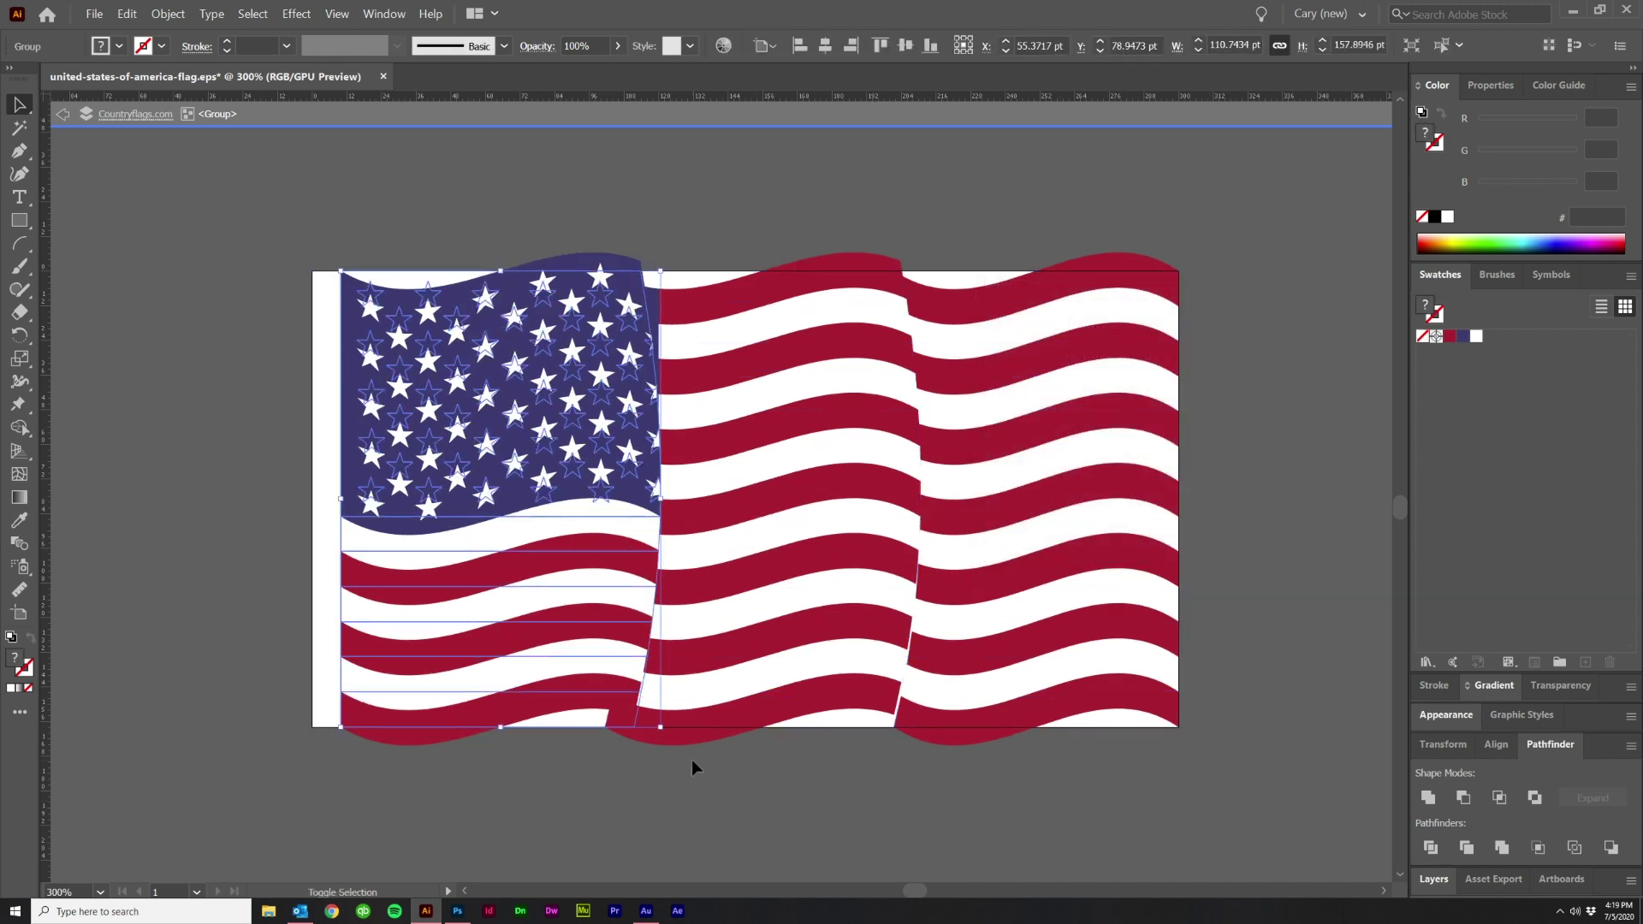
pyautogui.press('Right')
pyautogui.press('Right')
pyautogui.press('Right')
pyautogui.press('Right')
pyautogui.press('Right')
pyautogui.press('Right')
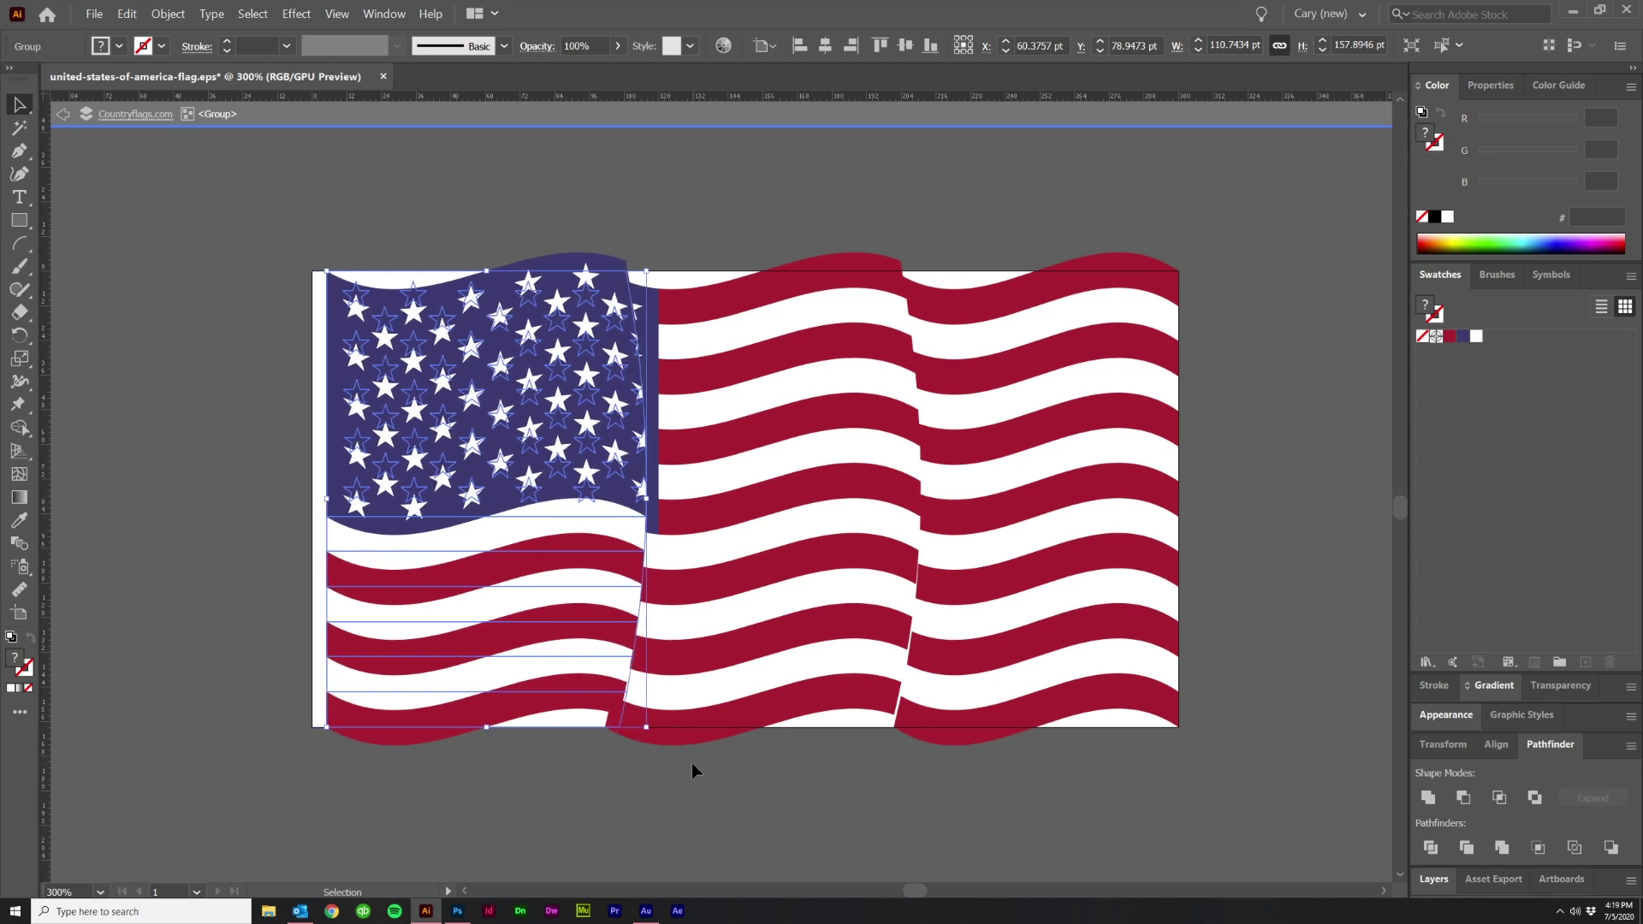
pyautogui.press('Down')
# Step: Nudge the right flag section to the left so it overlaps the middle section at the second curve
pyautogui.click(924, 762)
pyautogui.click(1027, 671)
pyautogui.press('Left')
pyautogui.press('Left')
pyautogui.press('Left')
pyautogui.click(1173, 783)
# Step: Scale all three sections down together about the center of the artboard to about 219 pt wide
pyautogui.moveTo(1173, 783); pyautogui.dragTo(296, 205)
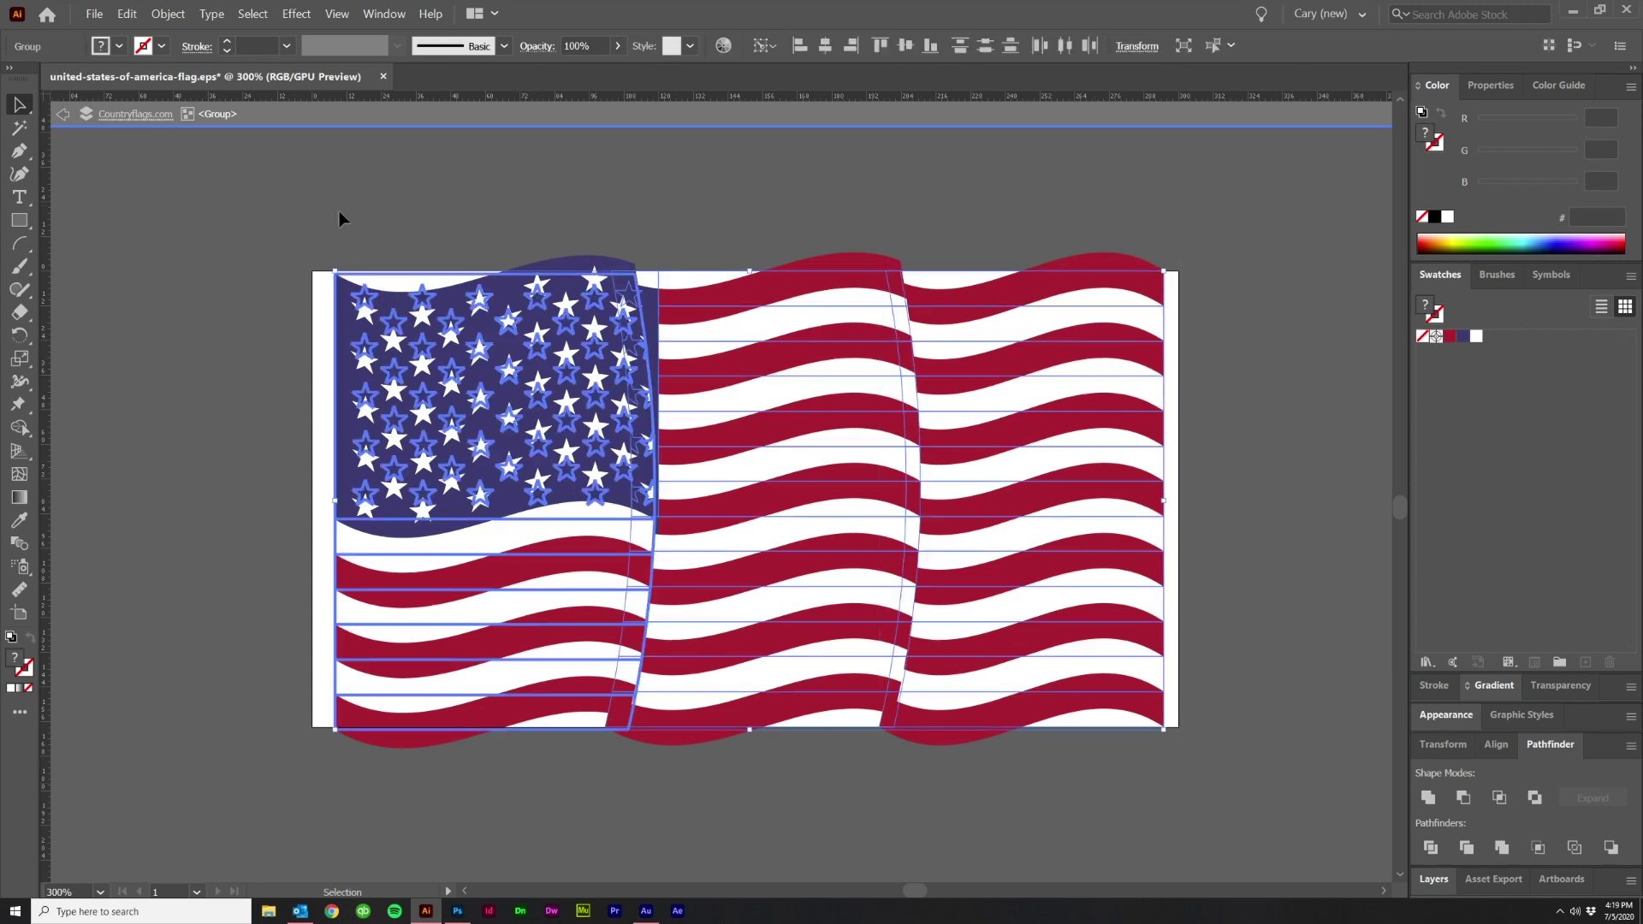
pyautogui.moveTo(1162, 496); pyautogui.dragTo(1066, 510)
pyautogui.click(1107, 645)
pyautogui.hscroll(1, 1061, 687)
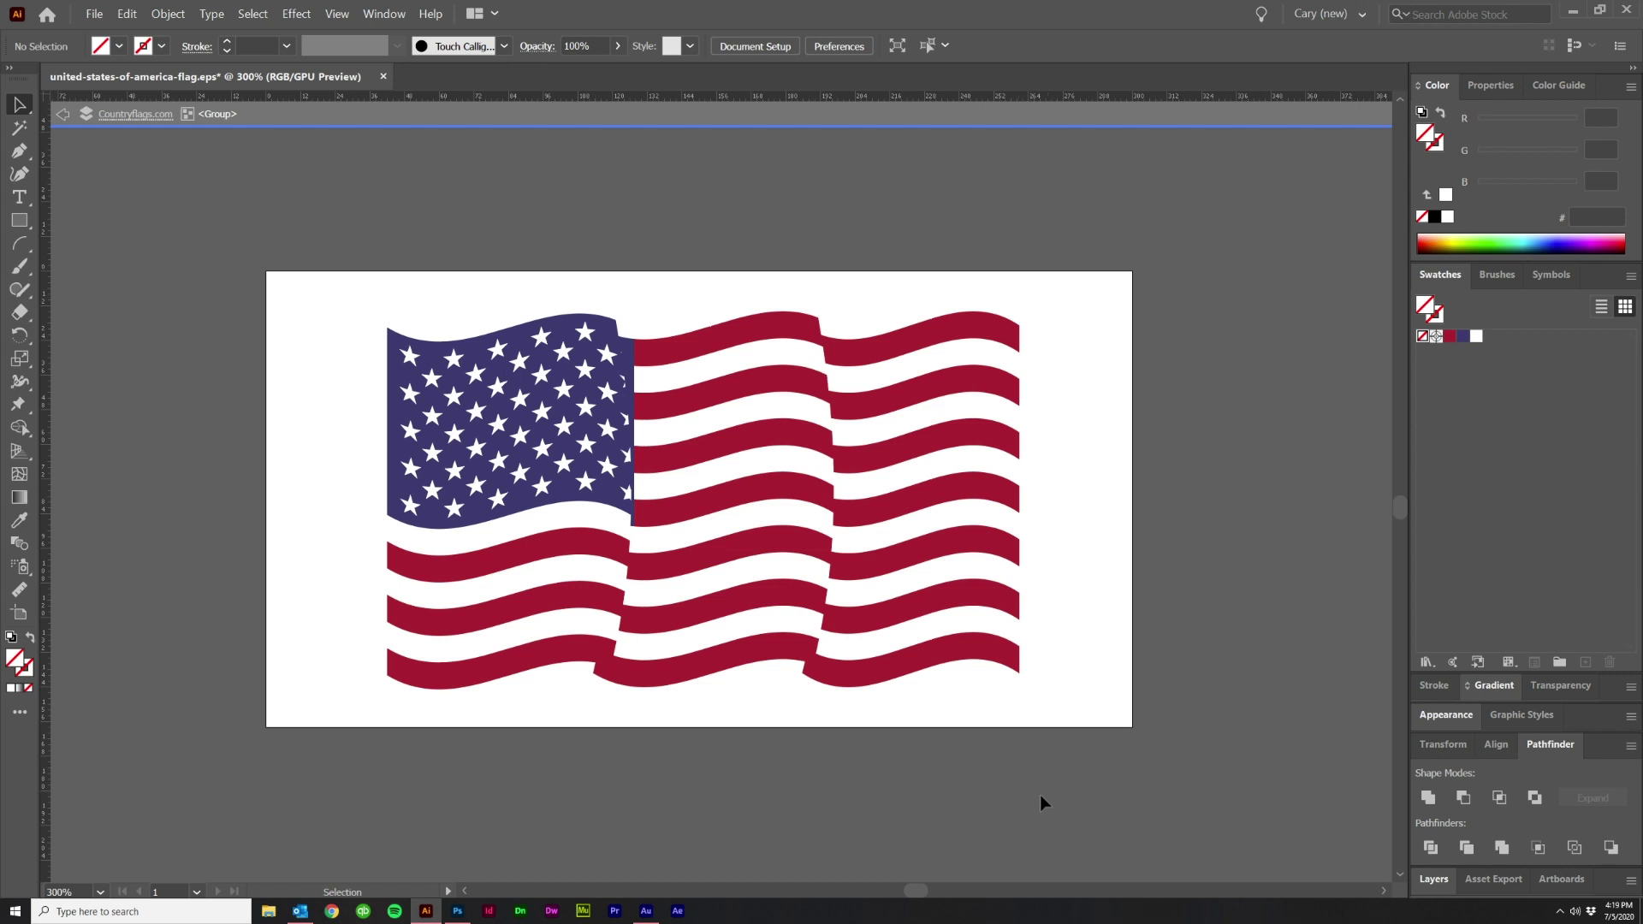
pyautogui.scroll(1, 869, 755)
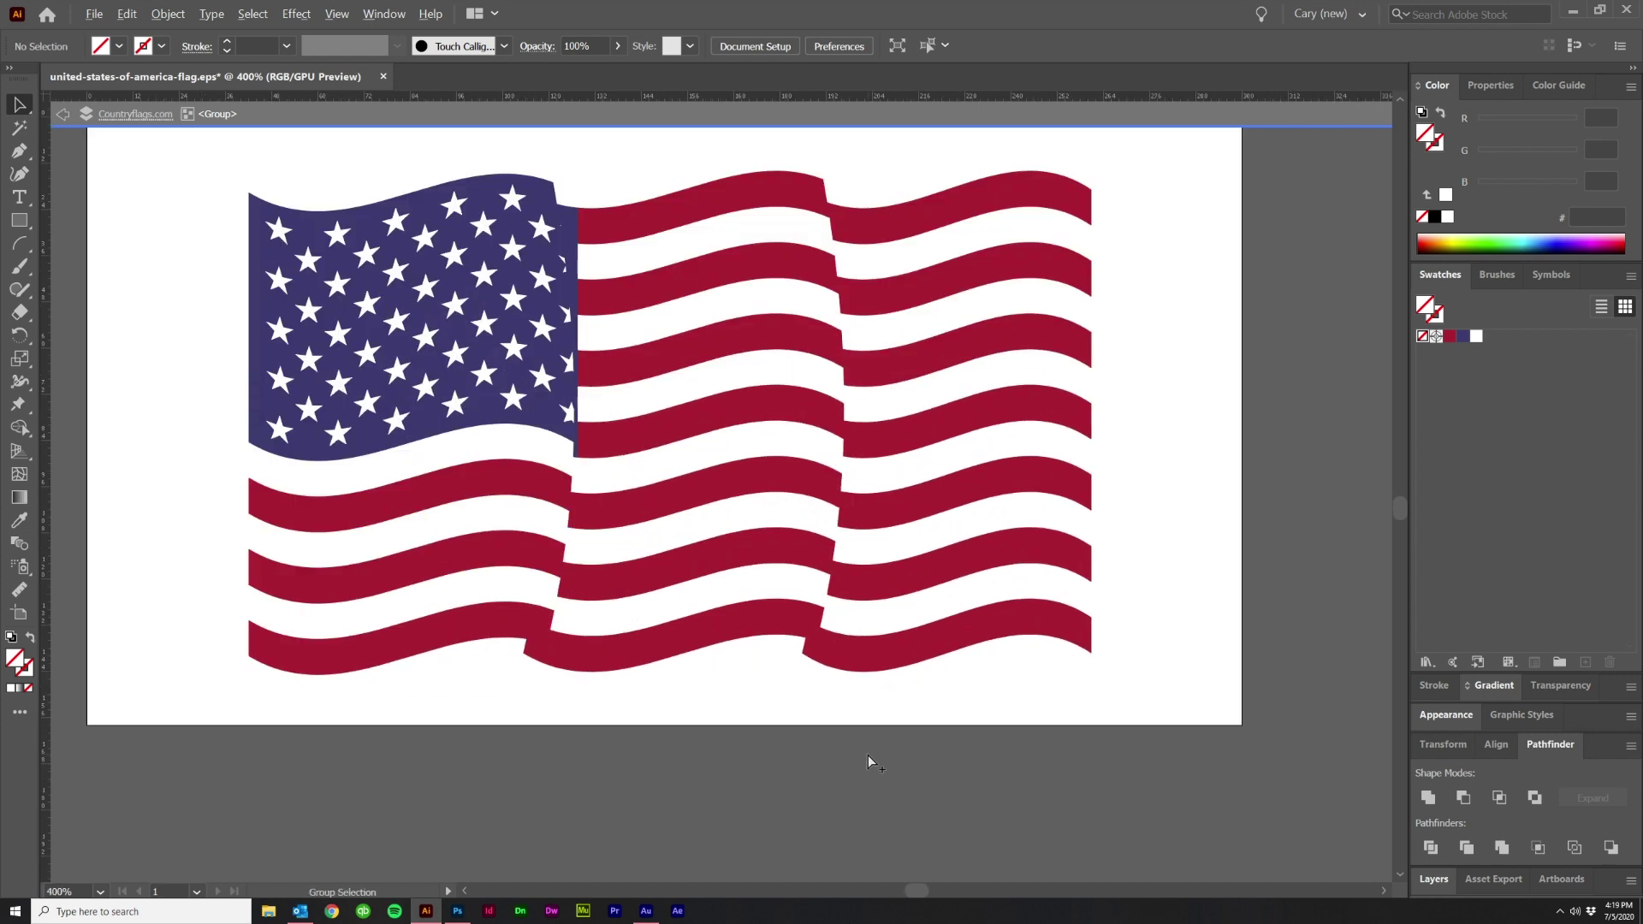
pyautogui.scroll(-1, 868, 754)
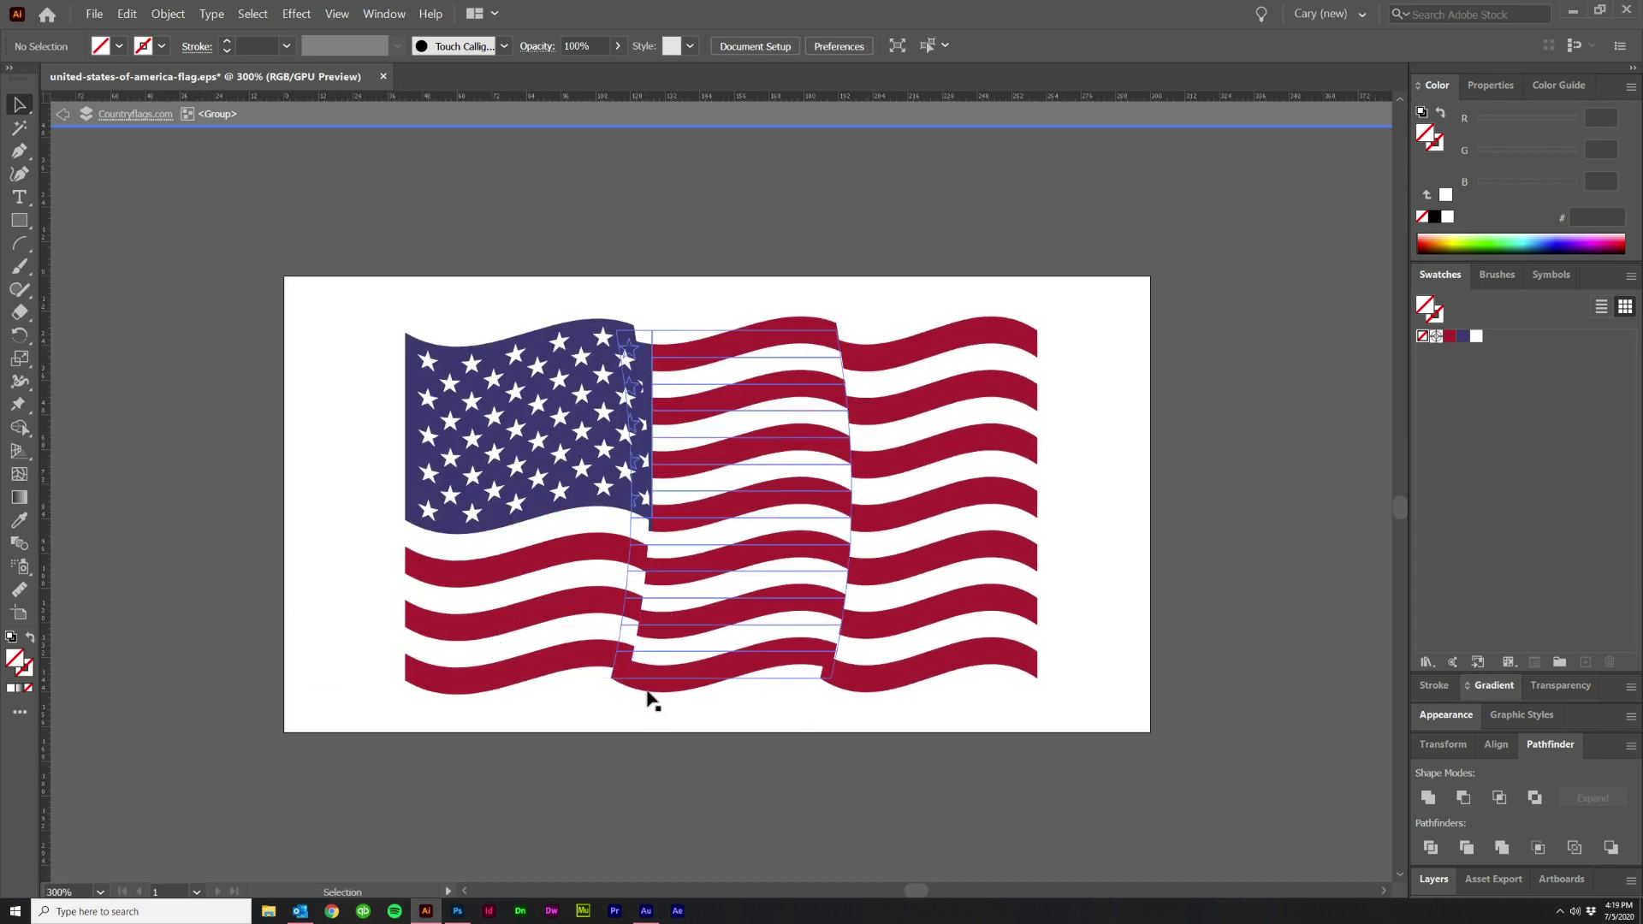
pyautogui.hscroll(2, 1107, 688)
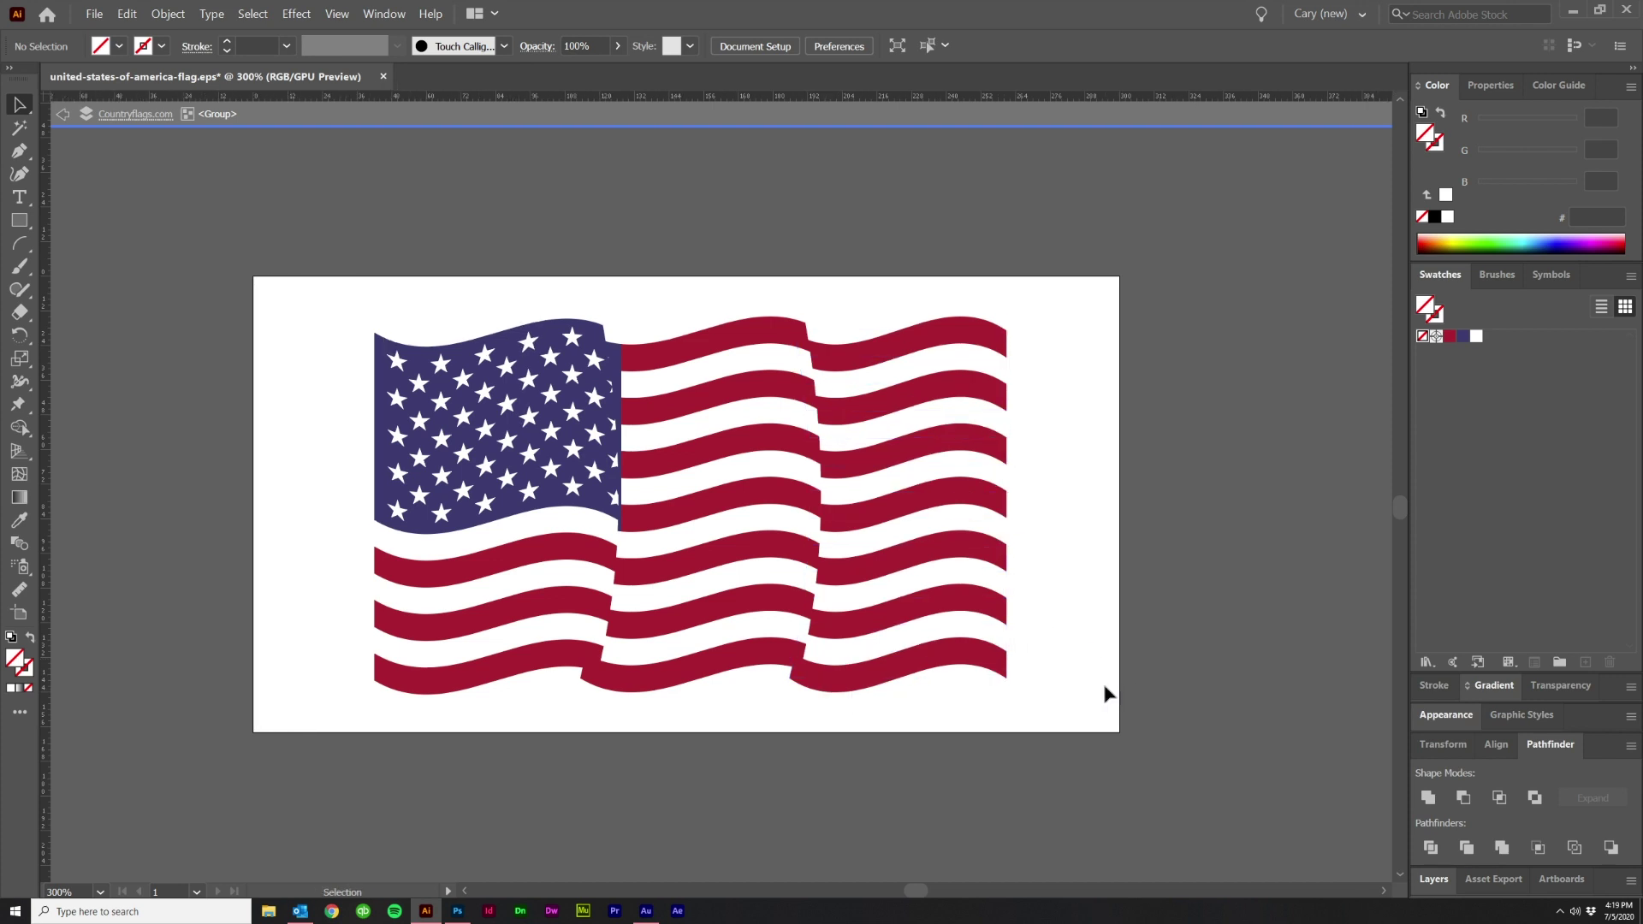
pyautogui.hscroll(-1, 1105, 687)
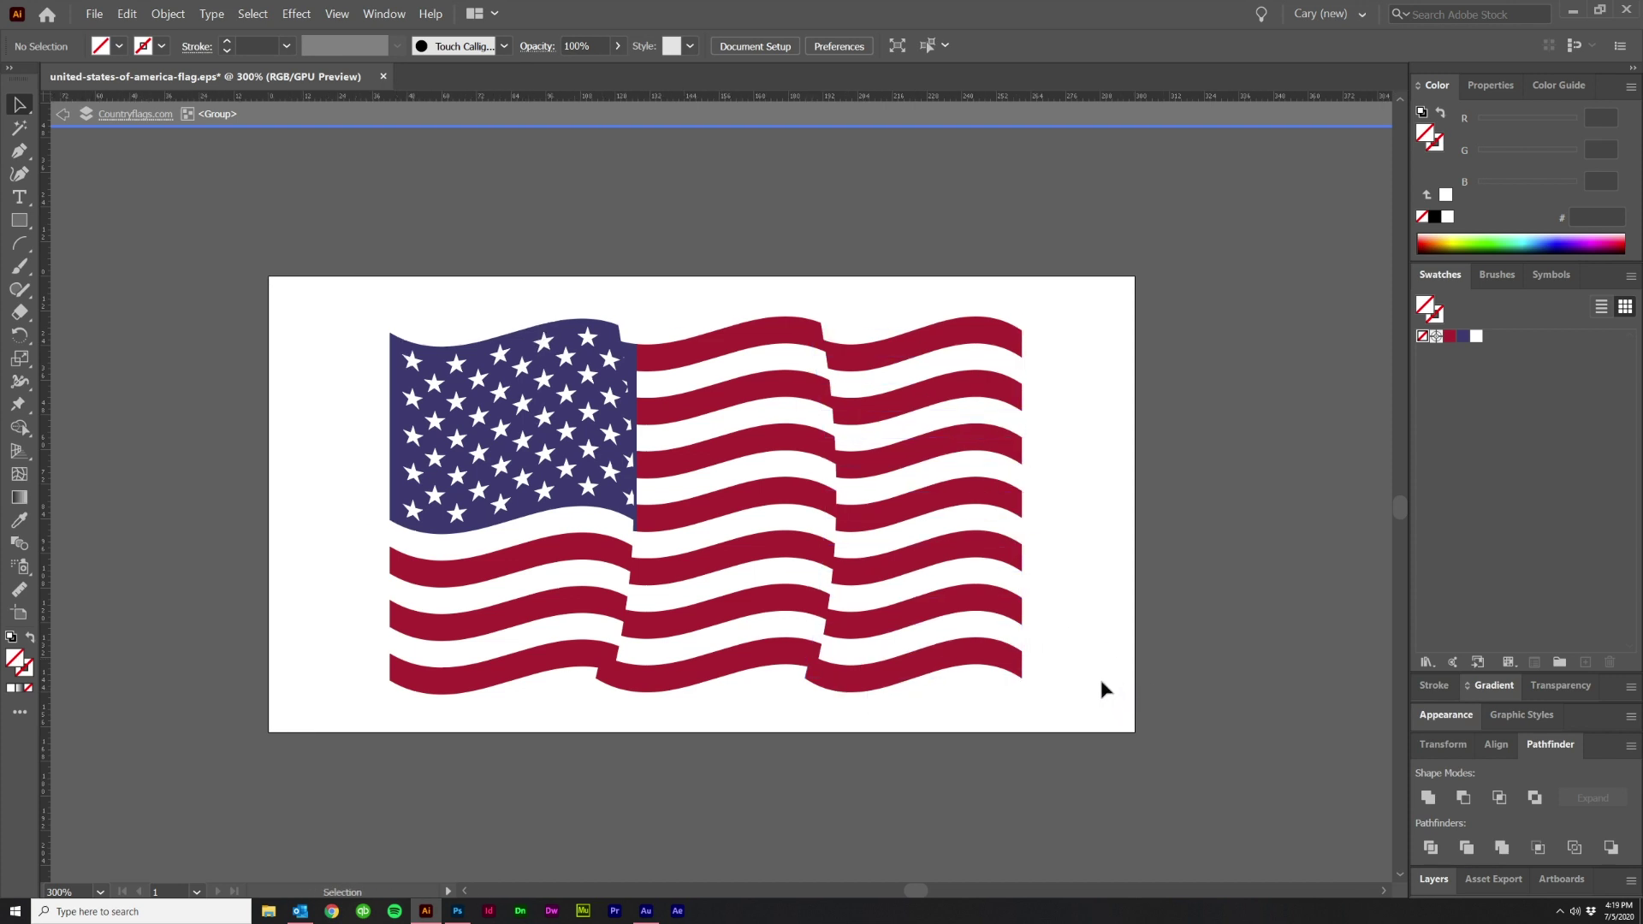
pyautogui.hscroll(2, 609, 623)
pyautogui.hscroll(-1, 608, 624)
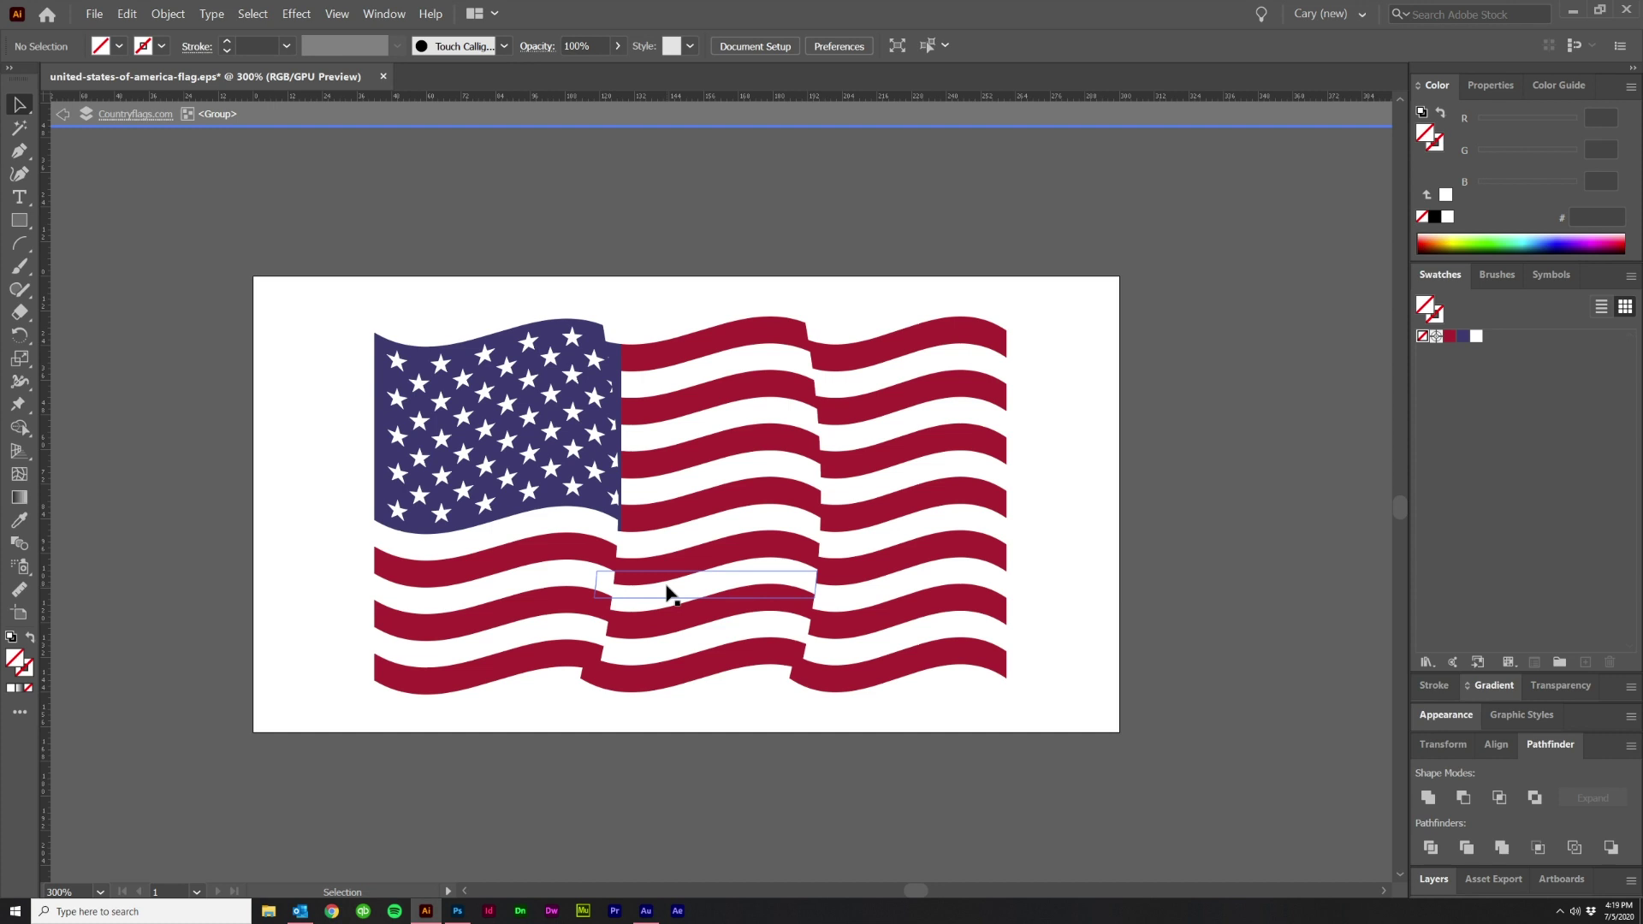
# Step: Paste a copy of the three grouped flag sections directly in front and expand the copy's appearance
pyautogui.click(517, 418)
pyautogui.keyDown('shift'); pyautogui.click(687, 480); pyautogui.keyUp('shift')
pyautogui.keyDown('shift'); pyautogui.click(888, 484); pyautogui.keyUp('shift')
pyautogui.click(1131, 505)
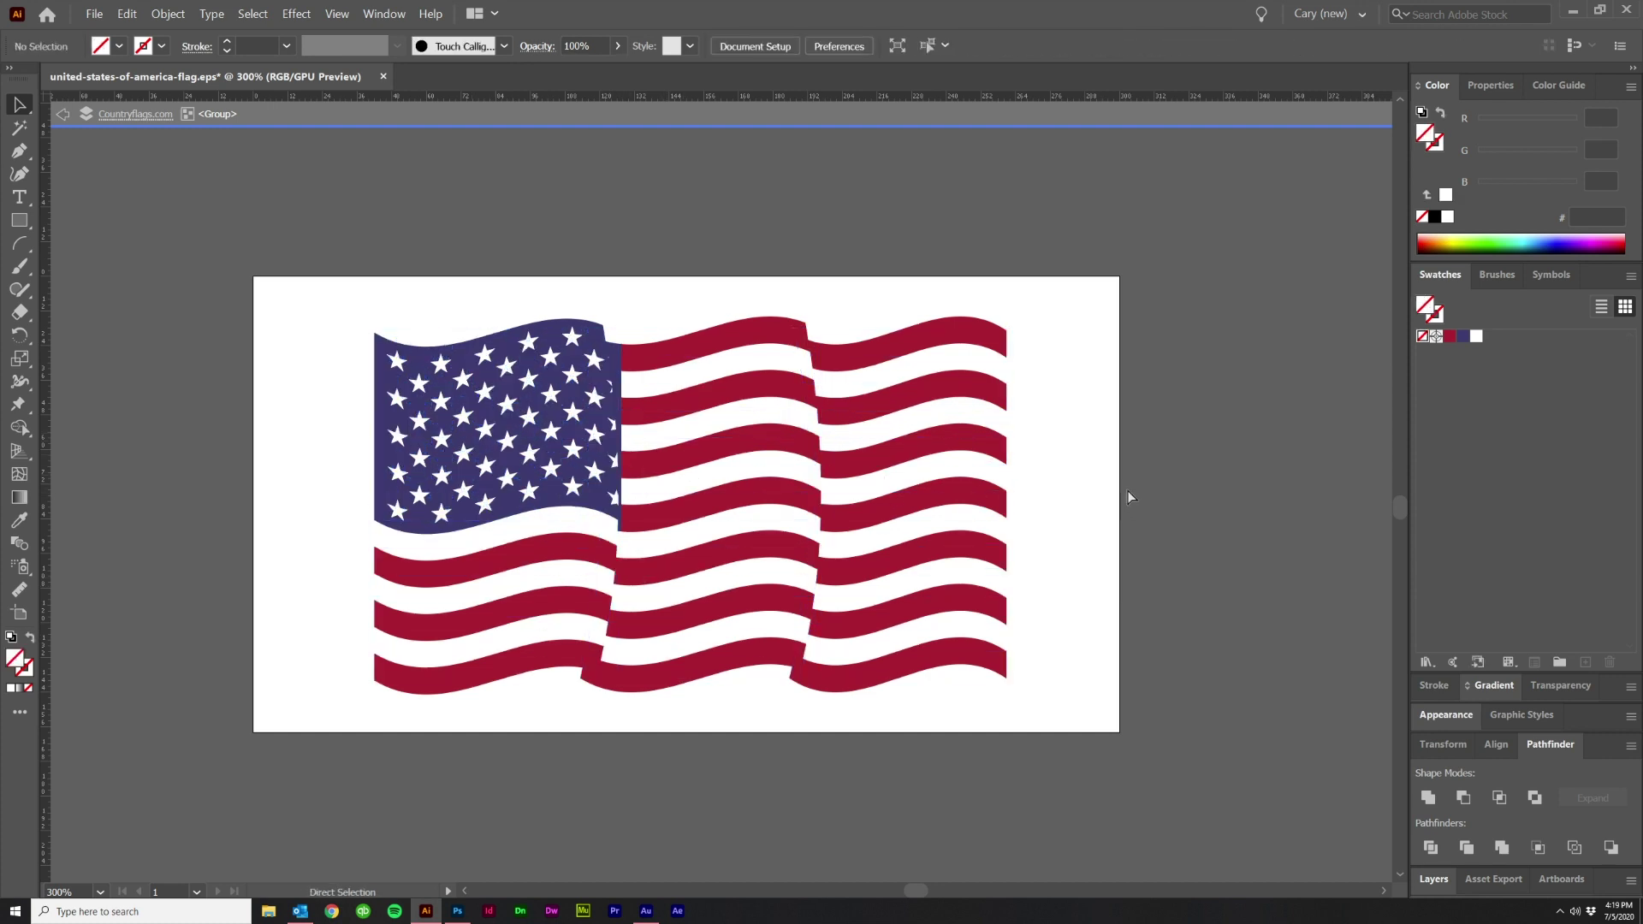
pyautogui.hotkey('ctrl', 'f')
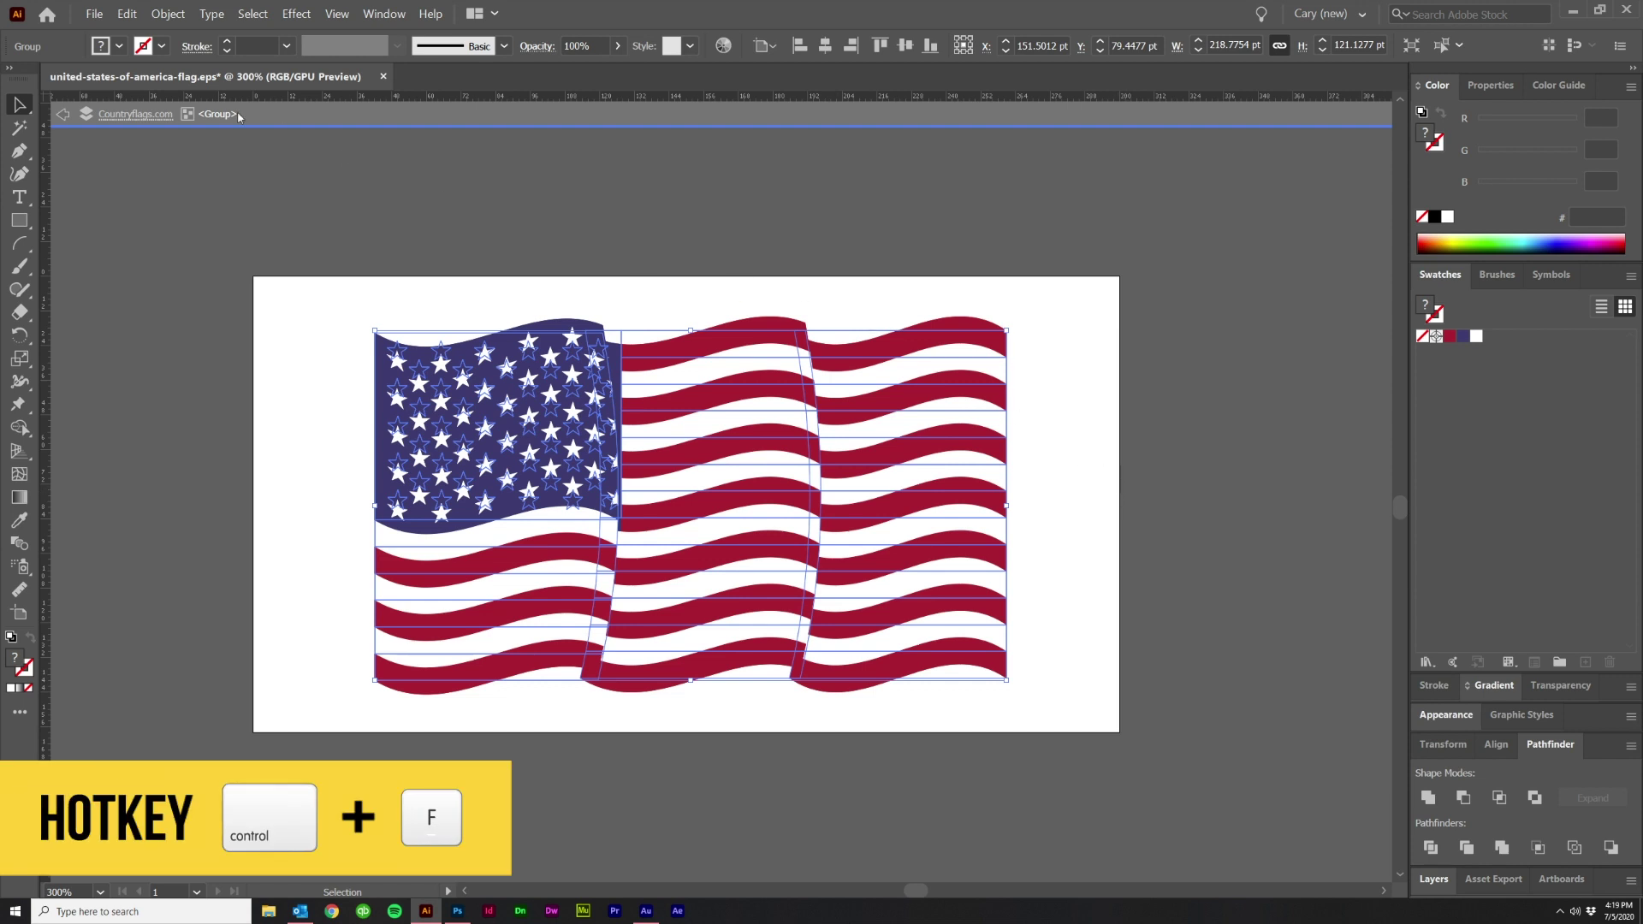
pyautogui.click(167, 13)
pyautogui.click(190, 184)
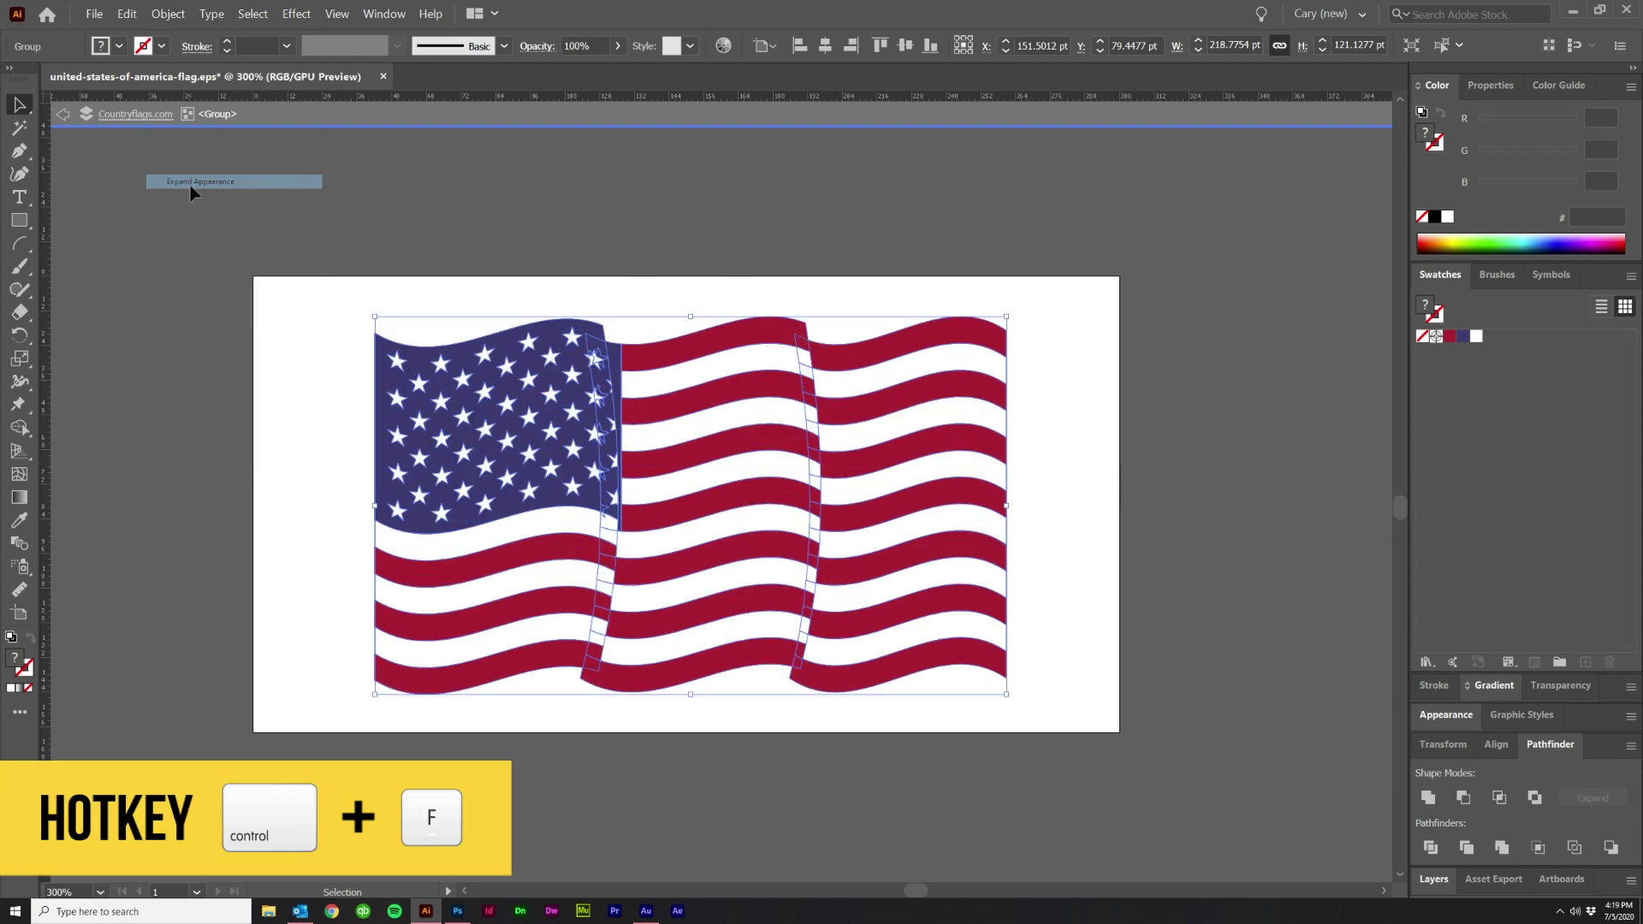
# Step: Isolate the copied flag group and unite all pieces of its left section into a single shape
pyautogui.rightClick(544, 544)
pyautogui.click(599, 649)
pyautogui.click(571, 500)
pyautogui.moveTo(572, 501)
pyautogui.mouseDown()
pyautogui.moveTo(408, 484)
pyautogui.moveTo(571, 500)
pyautogui.mouseUp()
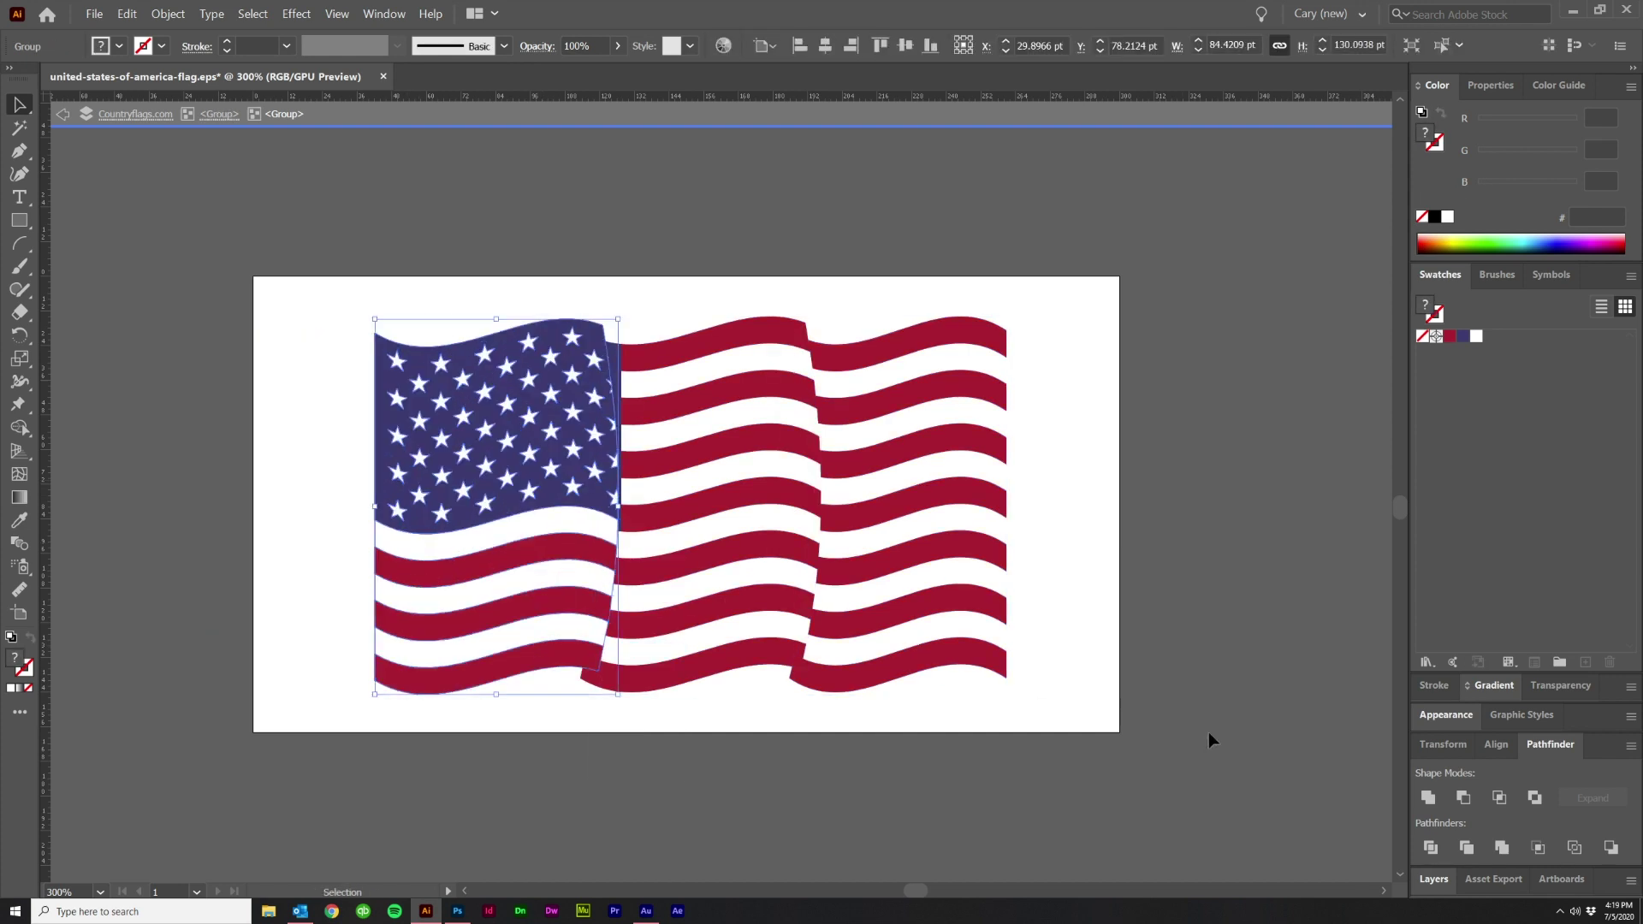
pyautogui.click(1422, 802)
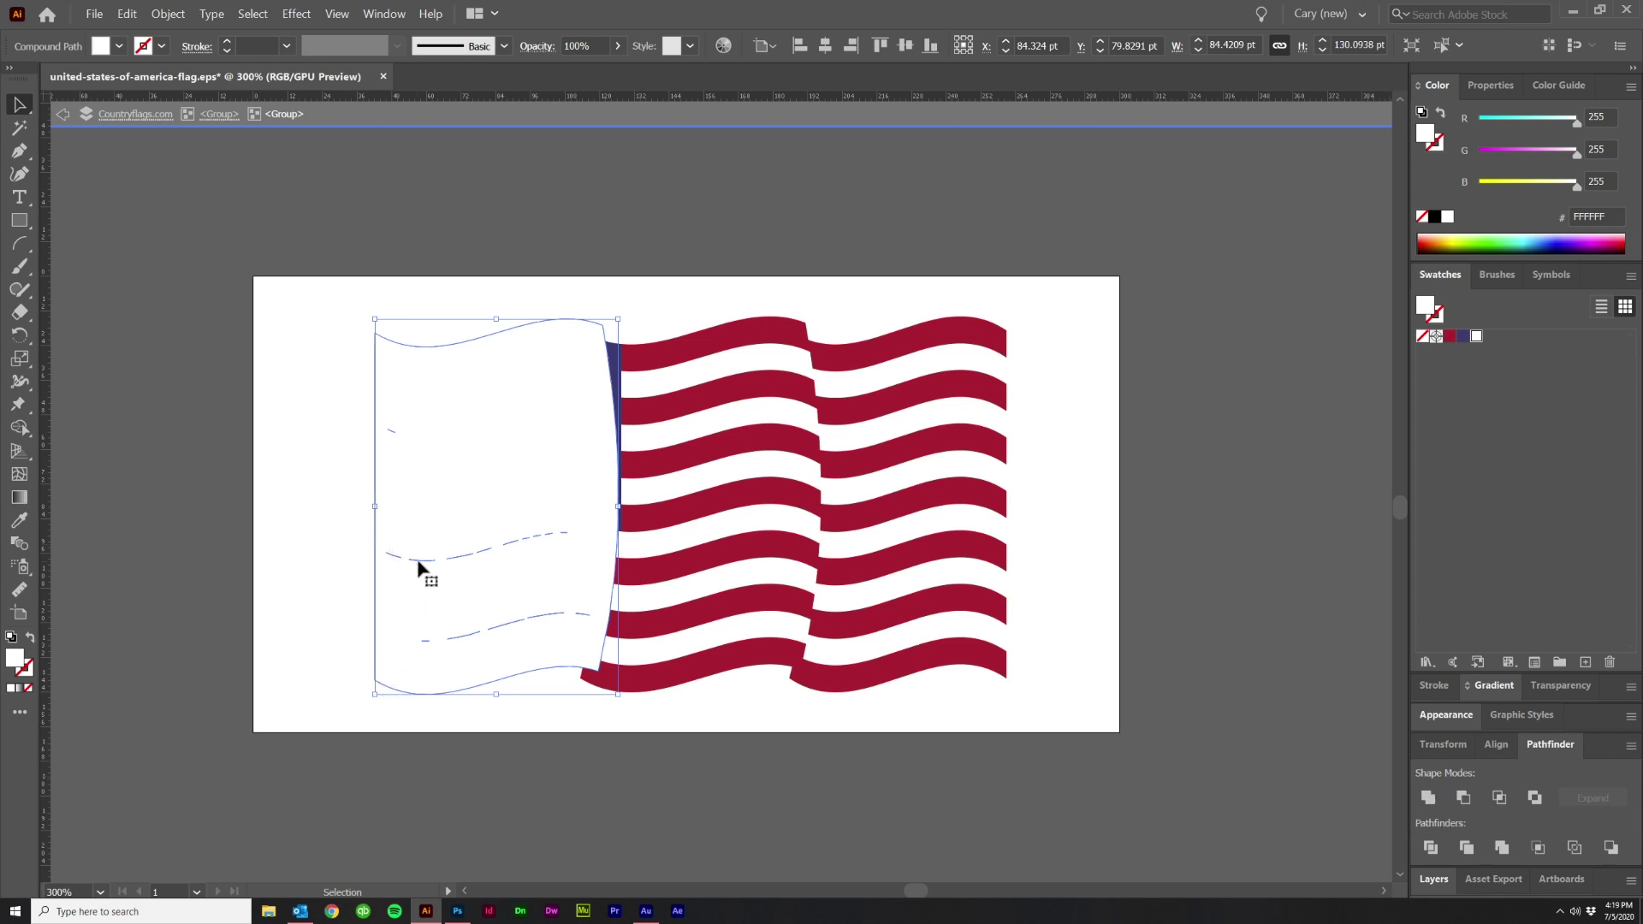
# Step: Unite the left section copy again, isolate the resulting compound path and delete the leftover line fragments inside it
pyautogui.click(1428, 798)
pyautogui.doubleClick(488, 568)
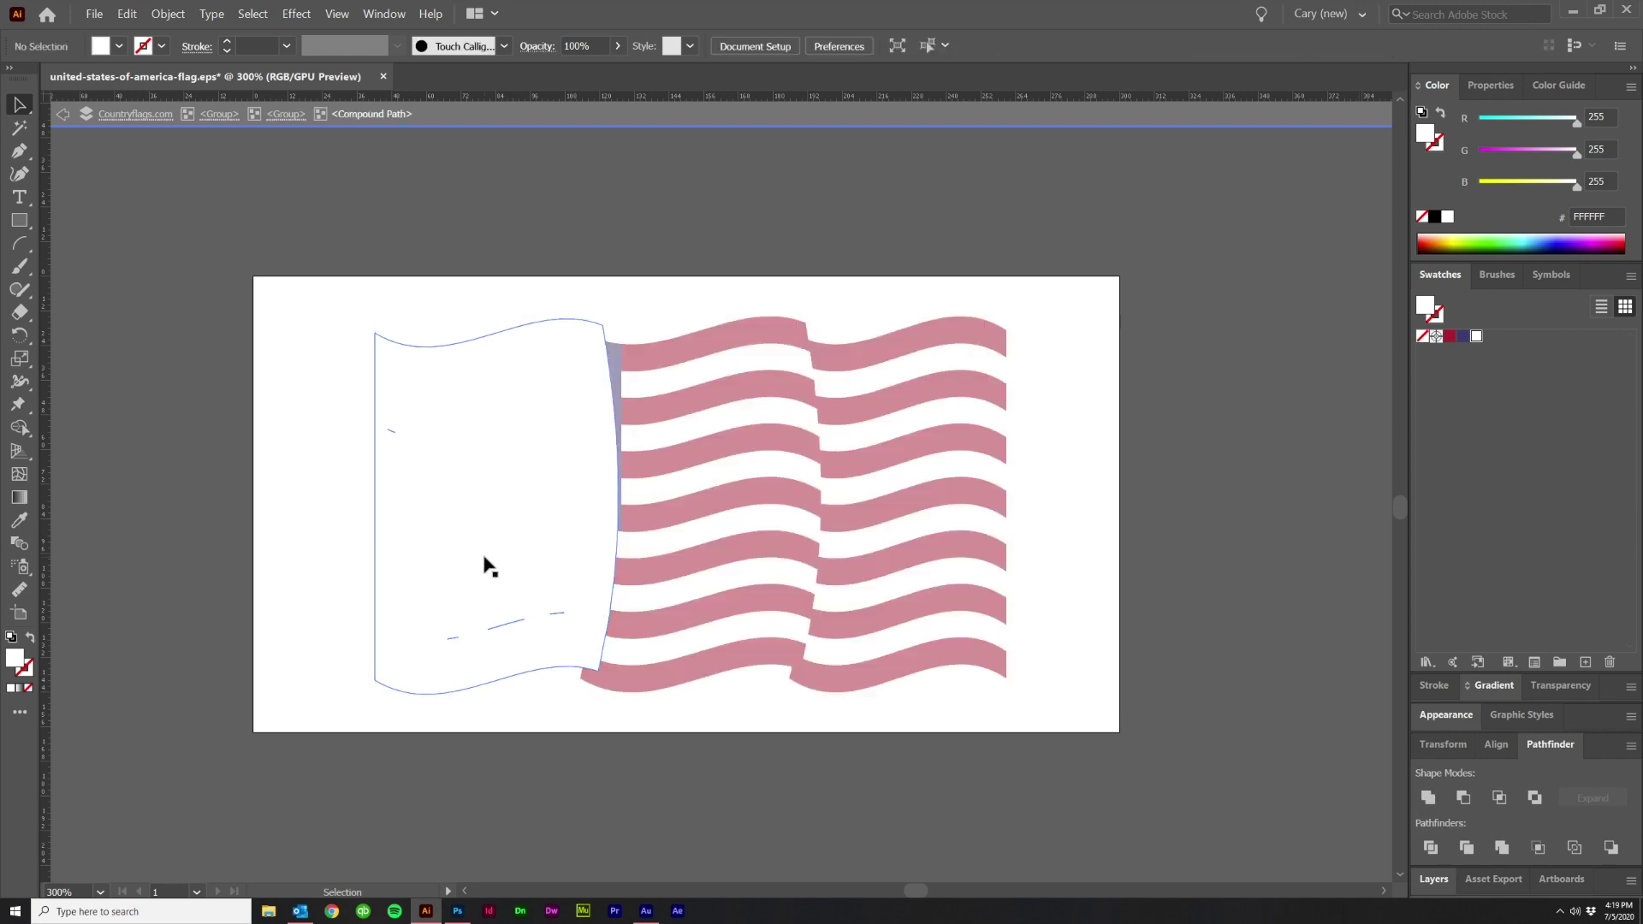
pyautogui.hotkey('ctrl', 'y')
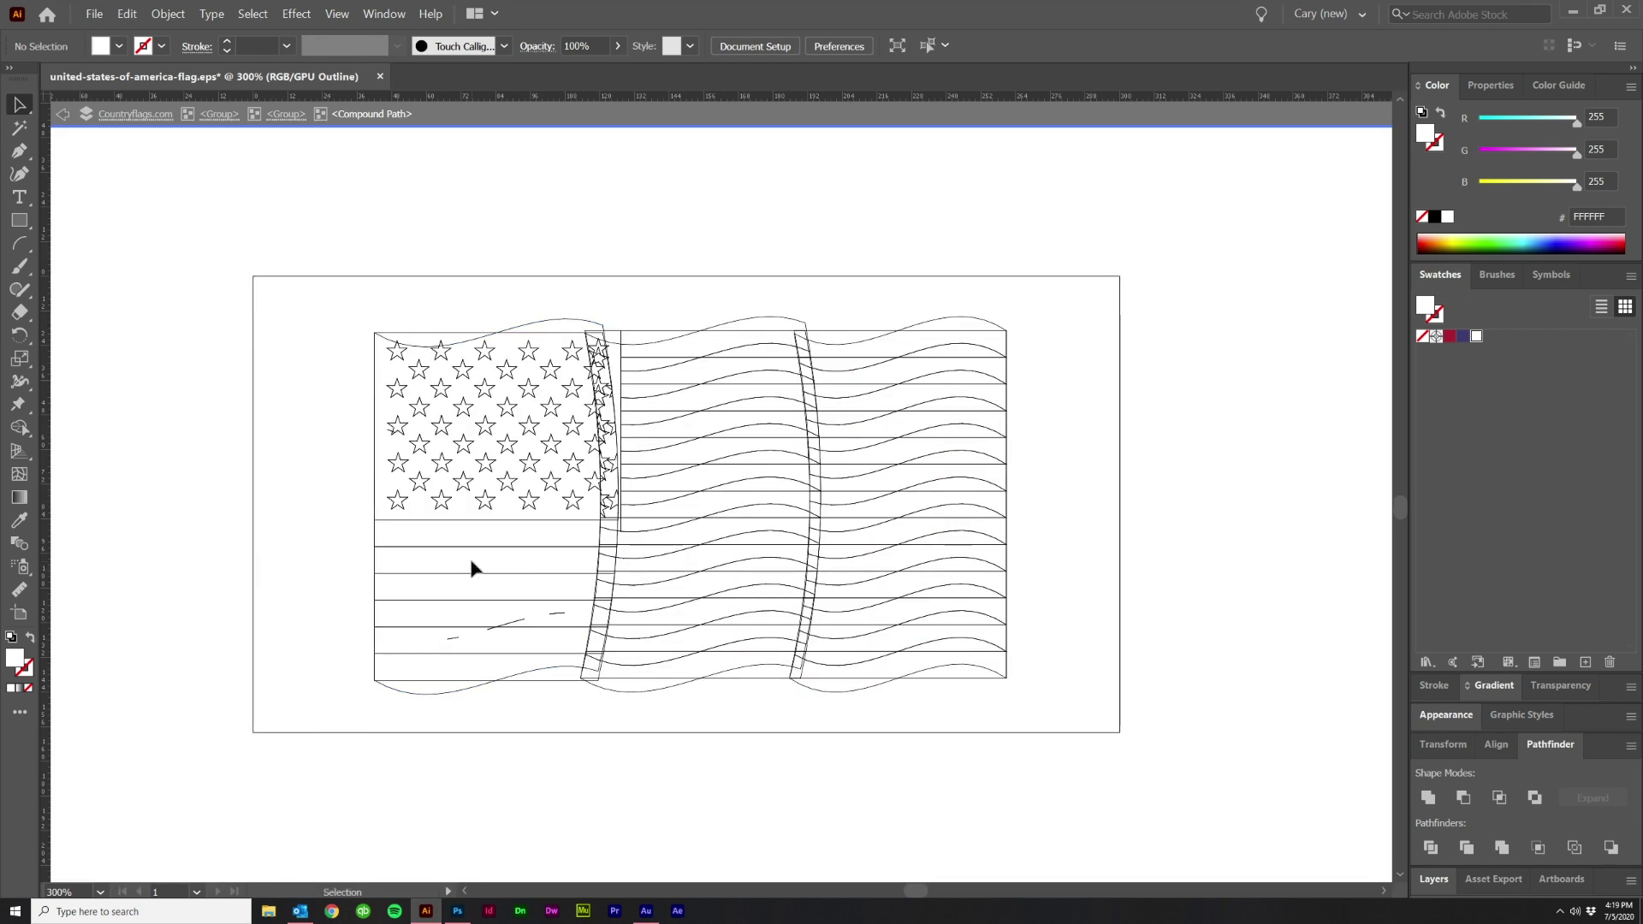
pyautogui.moveTo(428, 569); pyautogui.dragTo(570, 645)
pyautogui.press('Delete')
pyautogui.moveTo(390, 398); pyautogui.dragTo(428, 452)
pyautogui.press('Delete')
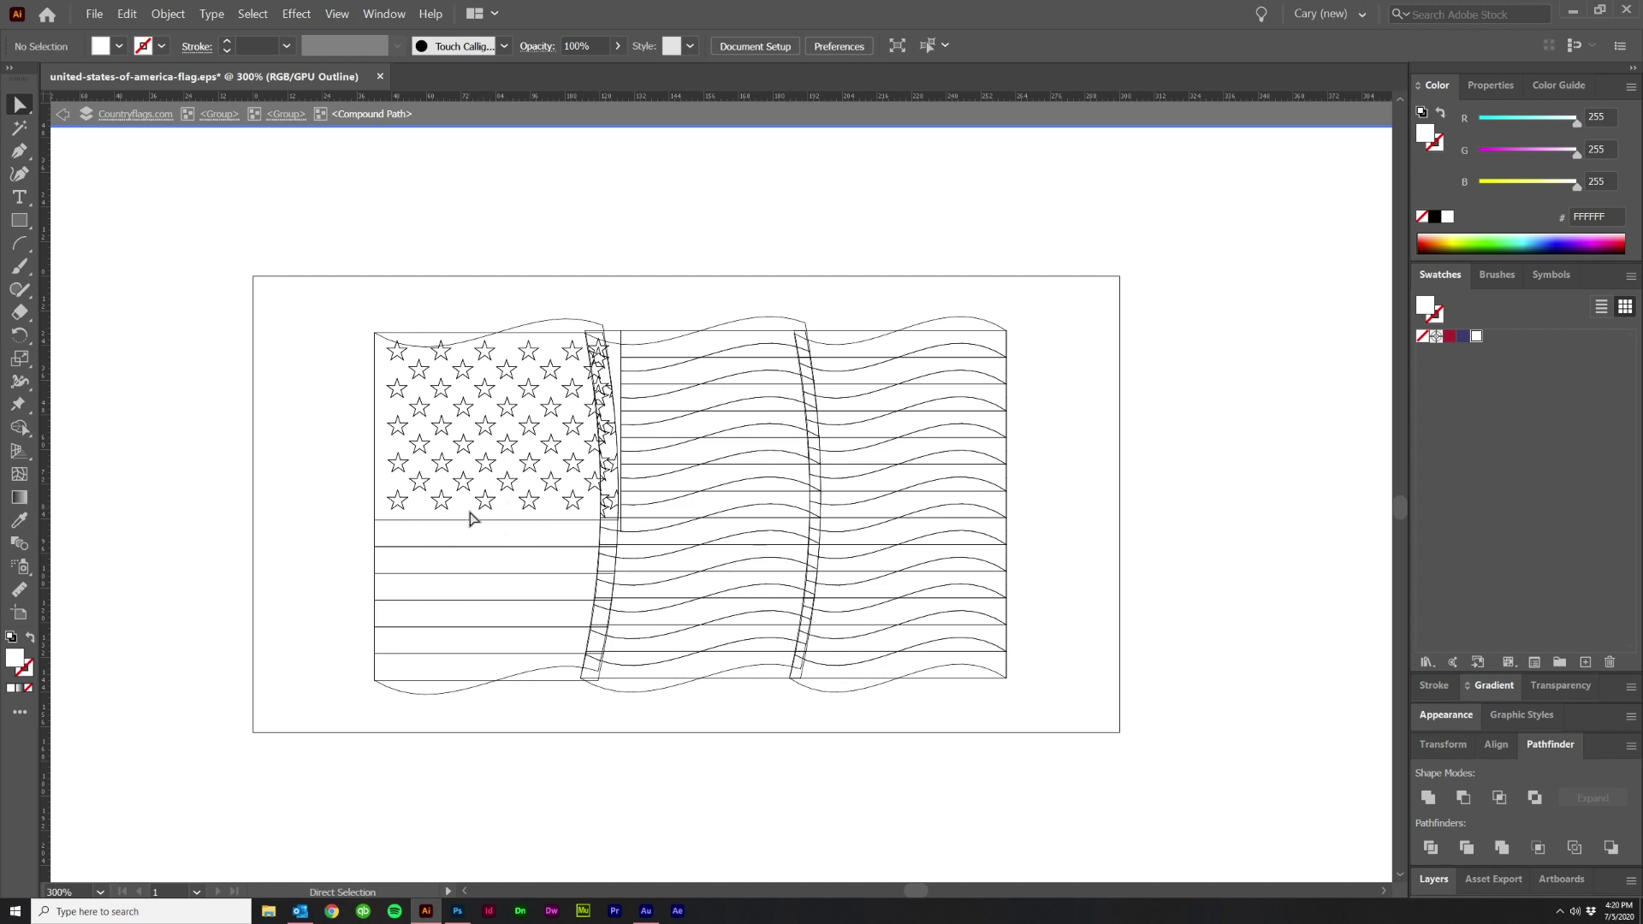
pyautogui.hotkey('ctrl', 'y')
pyautogui.press('v')
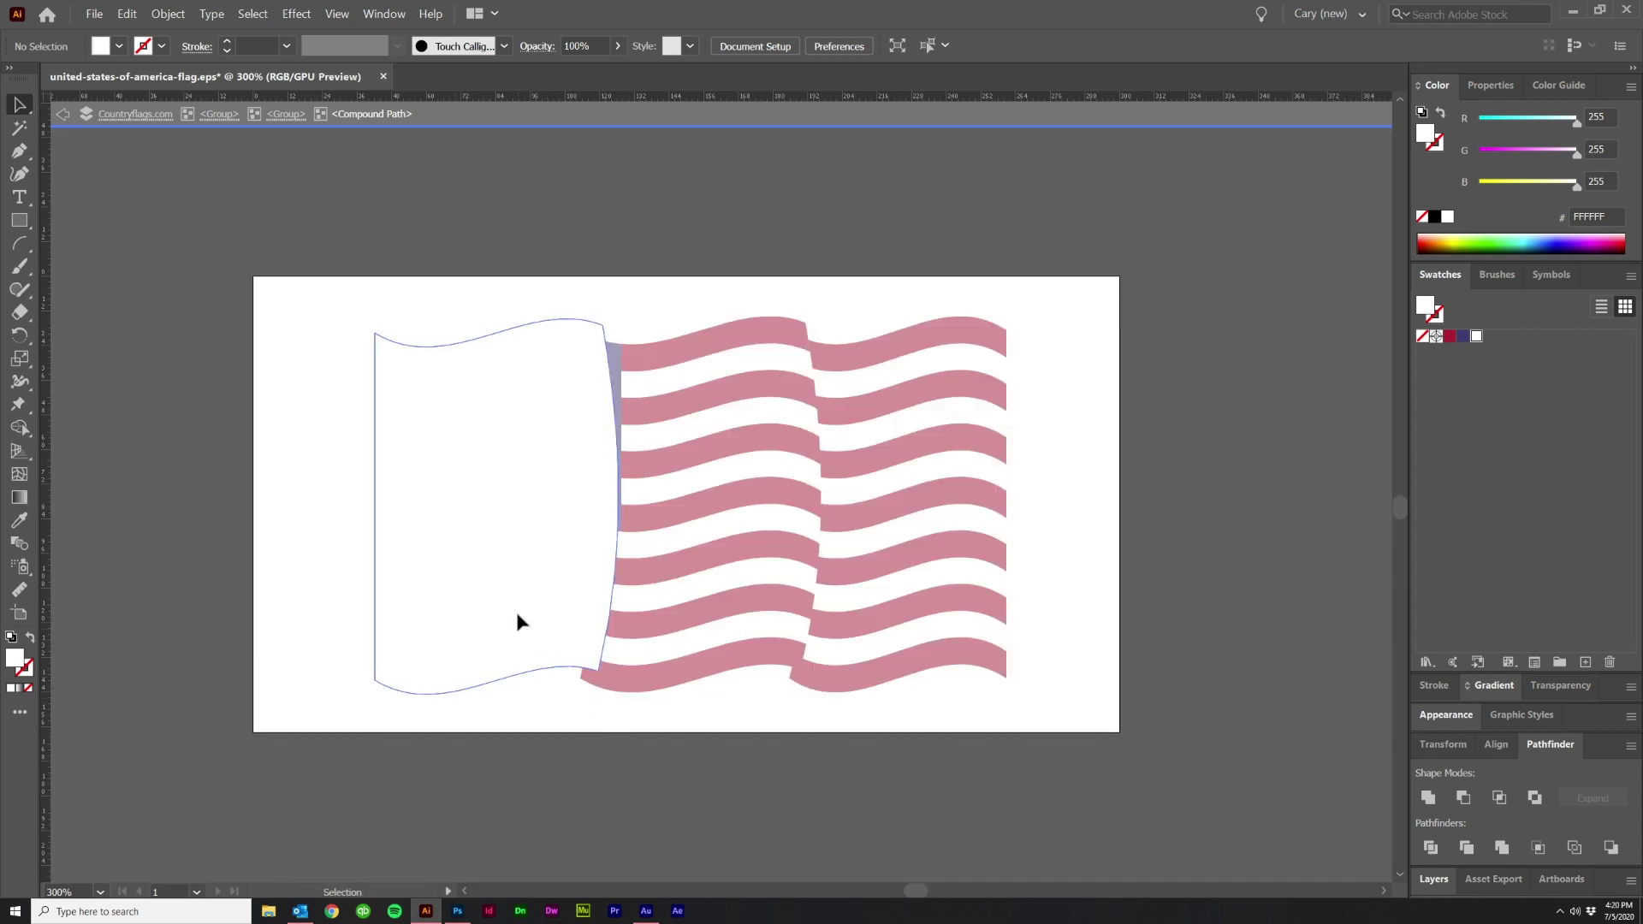
# Step: Return to the copied flag group and unite all pieces of its middle section into a single shape
pyautogui.click(551, 514)
pyautogui.hscroll(1, 736, 743)
pyautogui.doubleClick(739, 732)
pyautogui.click(690, 575)
pyautogui.doubleClick(696, 587)
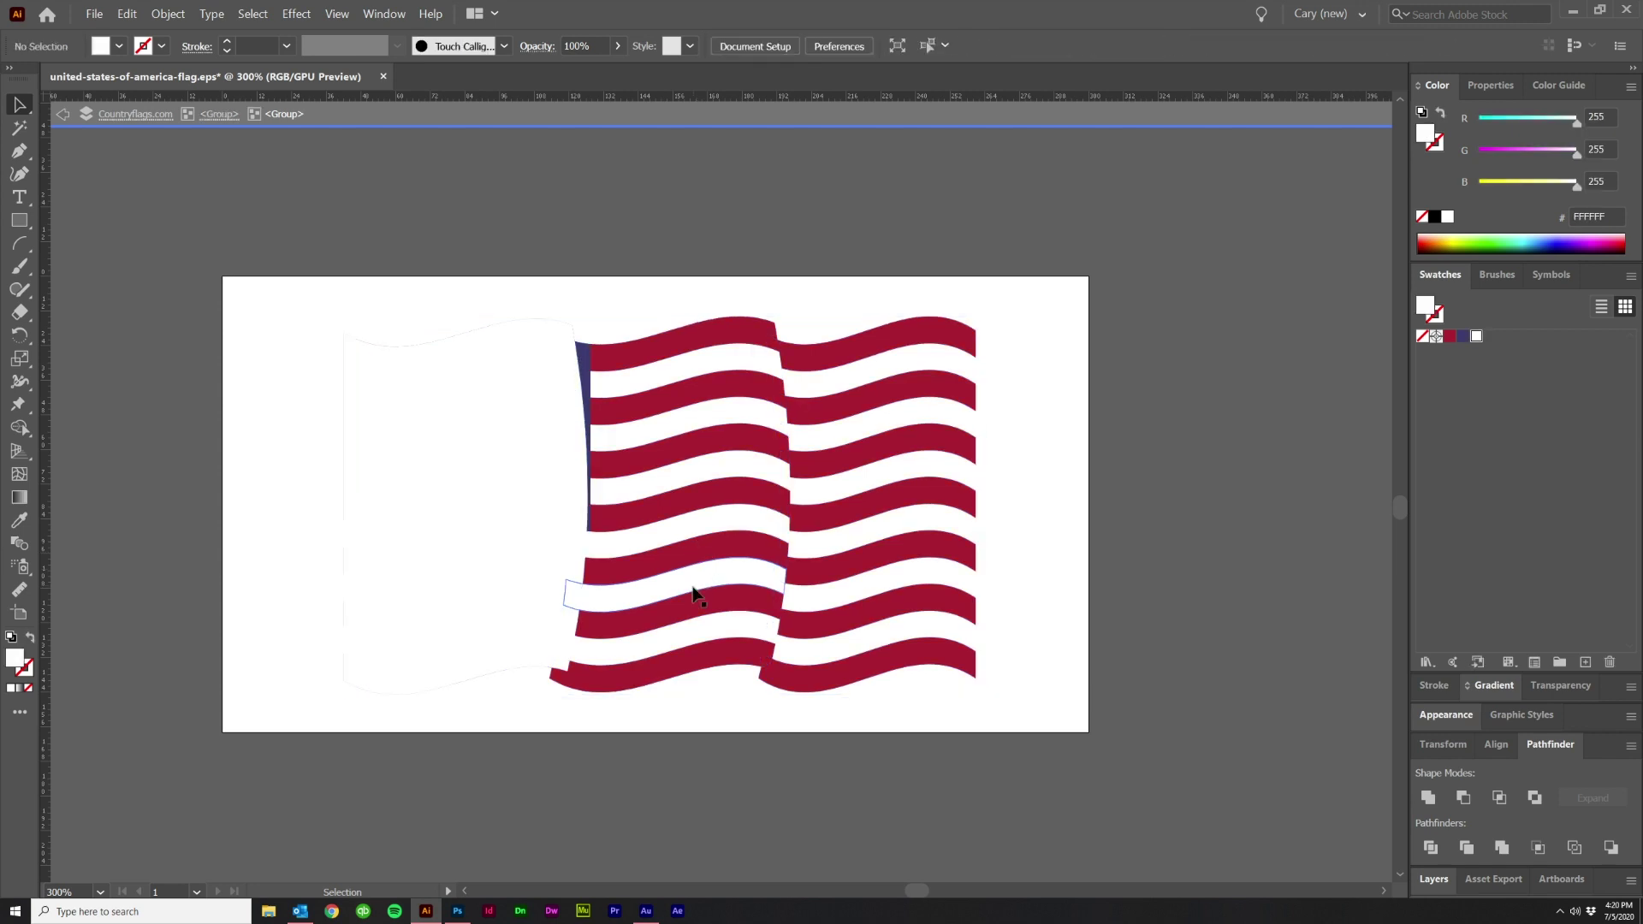
pyautogui.click(1435, 805)
pyautogui.click(1438, 810)
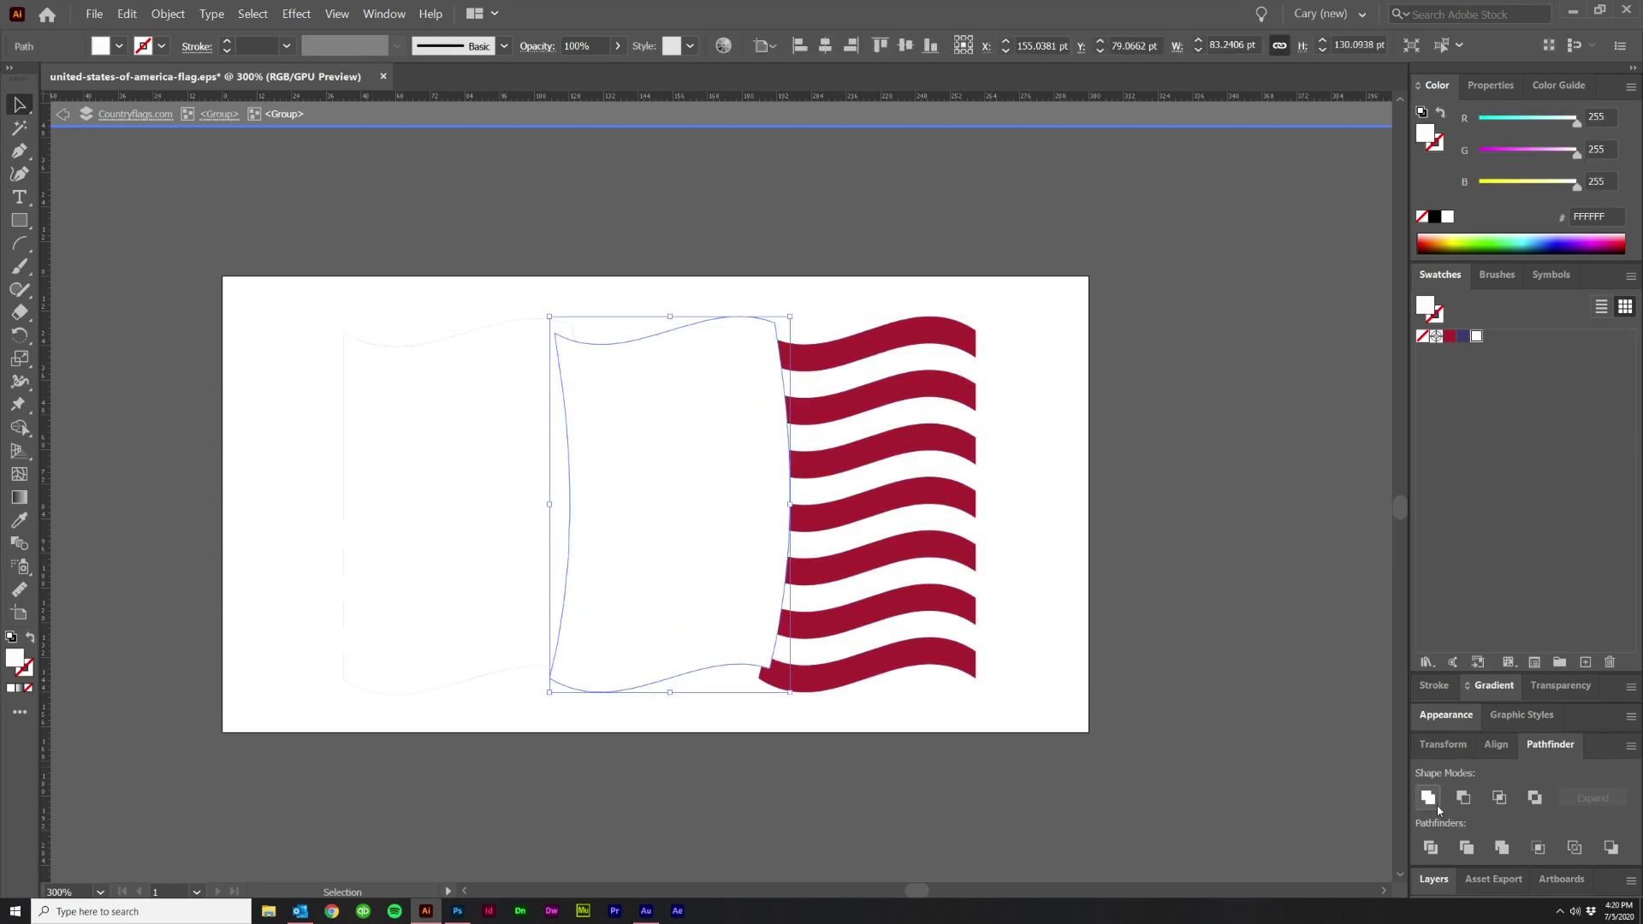
pyautogui.press('Delete')
# Step: Unite all pieces of the copy's right section into a single shape and check its edge in outline view
pyautogui.click(839, 560)
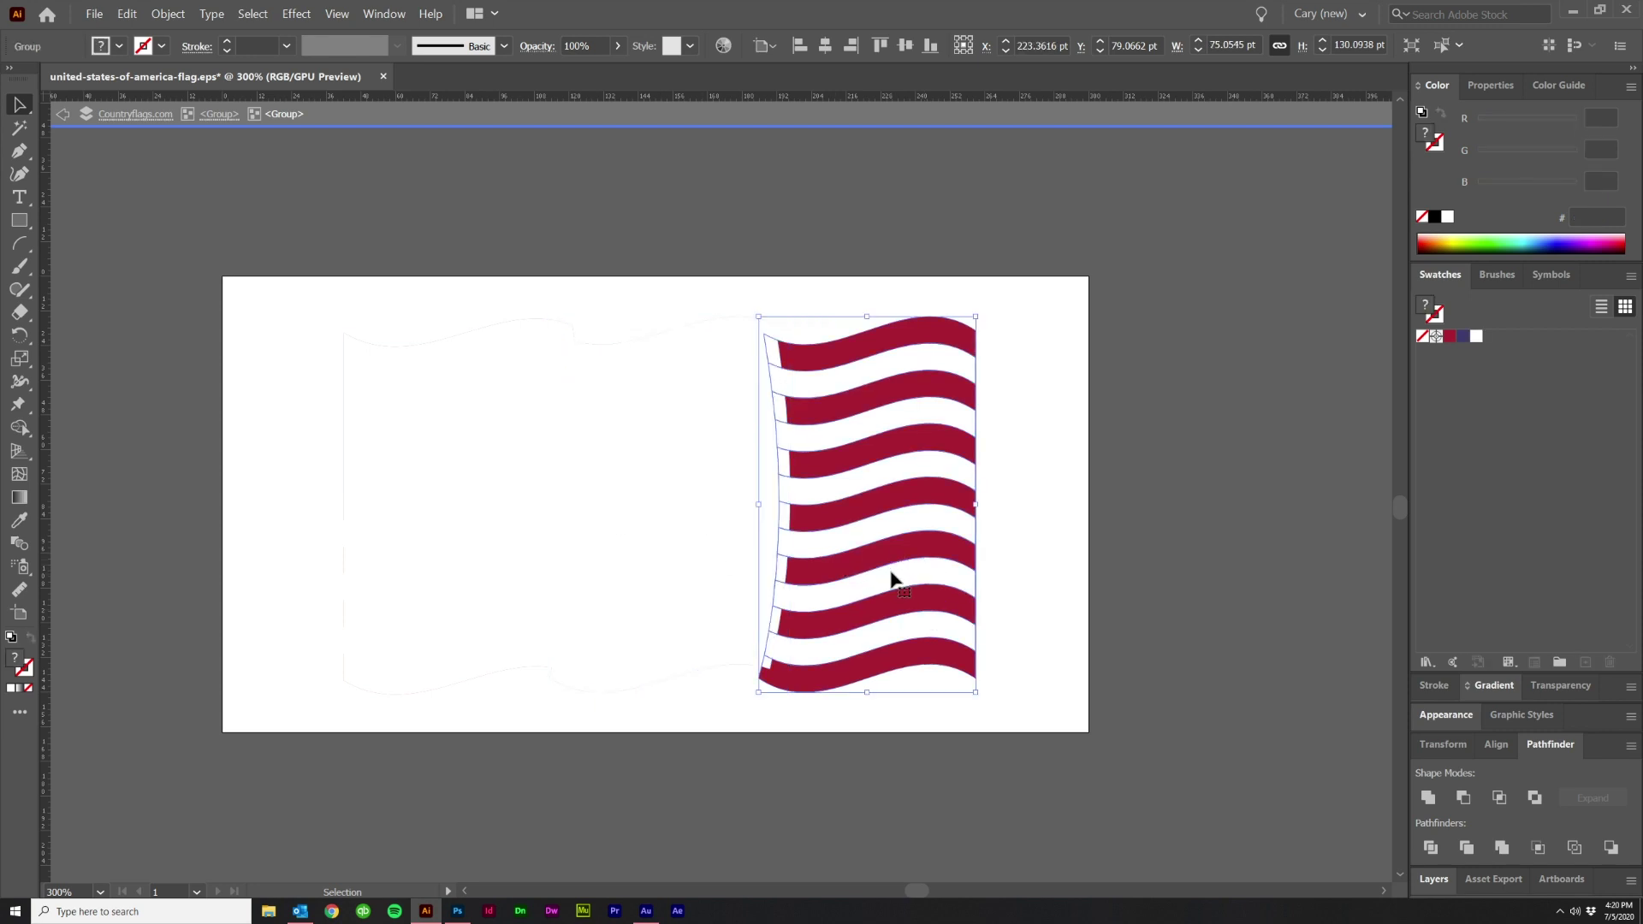
pyautogui.click(1427, 797)
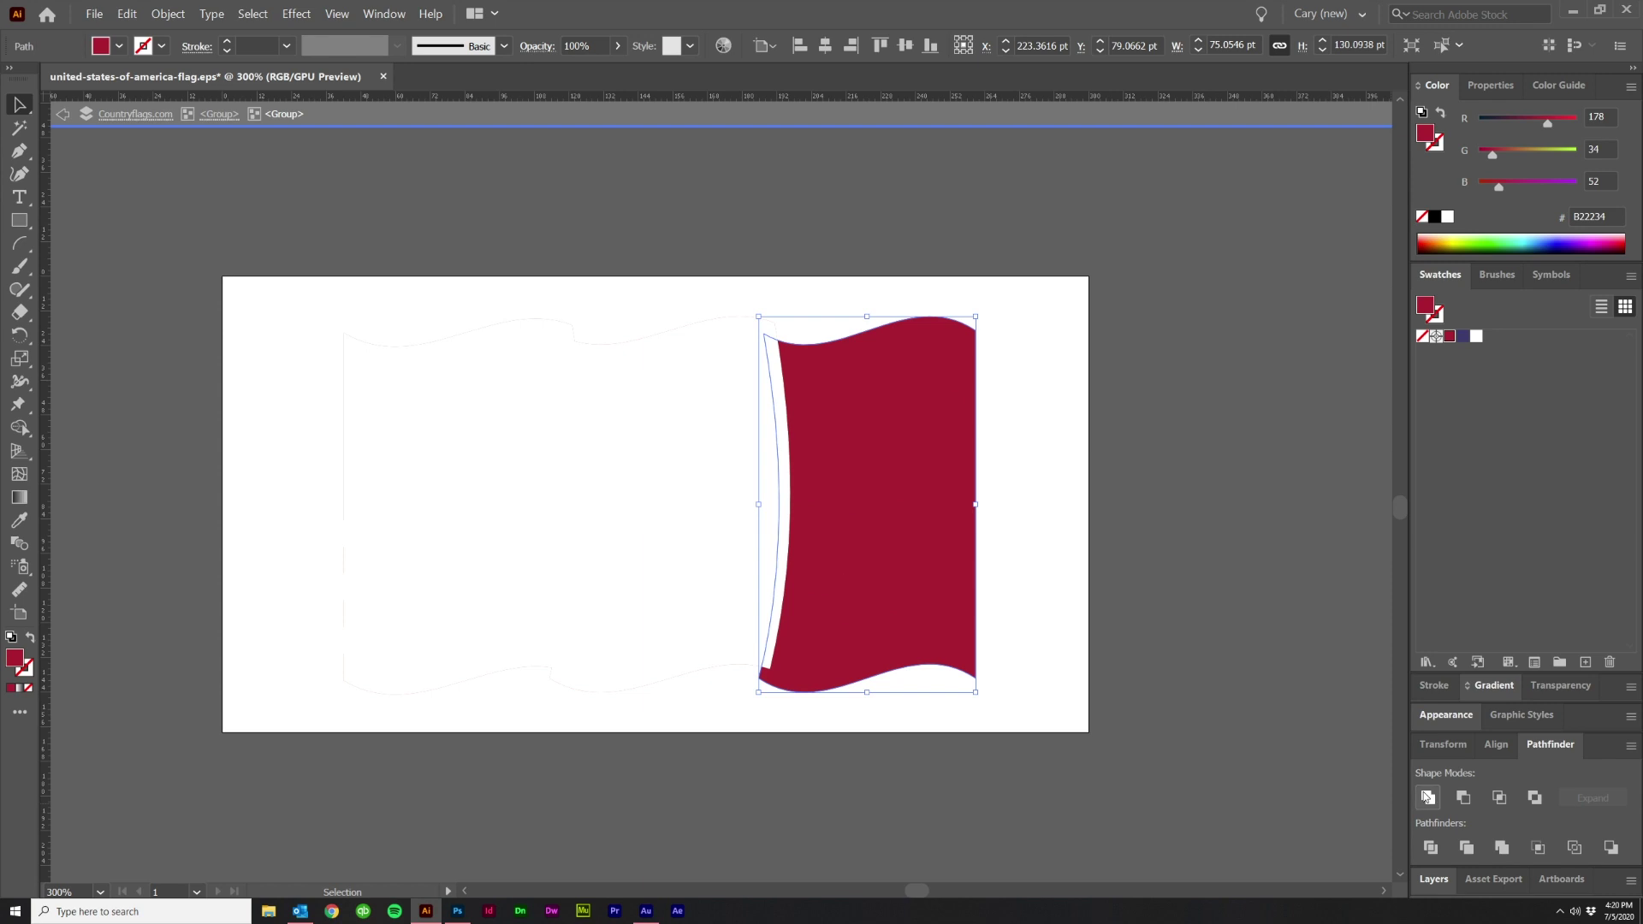
pyautogui.press('a')
pyautogui.click(976, 569)
pyautogui.hotkey('ctrl', 'y')
pyautogui.hotkey('ctrl', 'y')
# Step: Fill all three united shapes with a linear gradient whose two end stops are pure black (000000)
pyautogui.press('v')
pyautogui.keyDown('shift'); pyautogui.click(649, 529); pyautogui.keyUp('shift')
pyautogui.keyDown('shift'); pyautogui.click(540, 542); pyautogui.keyUp('shift')
pyautogui.click(1505, 690)
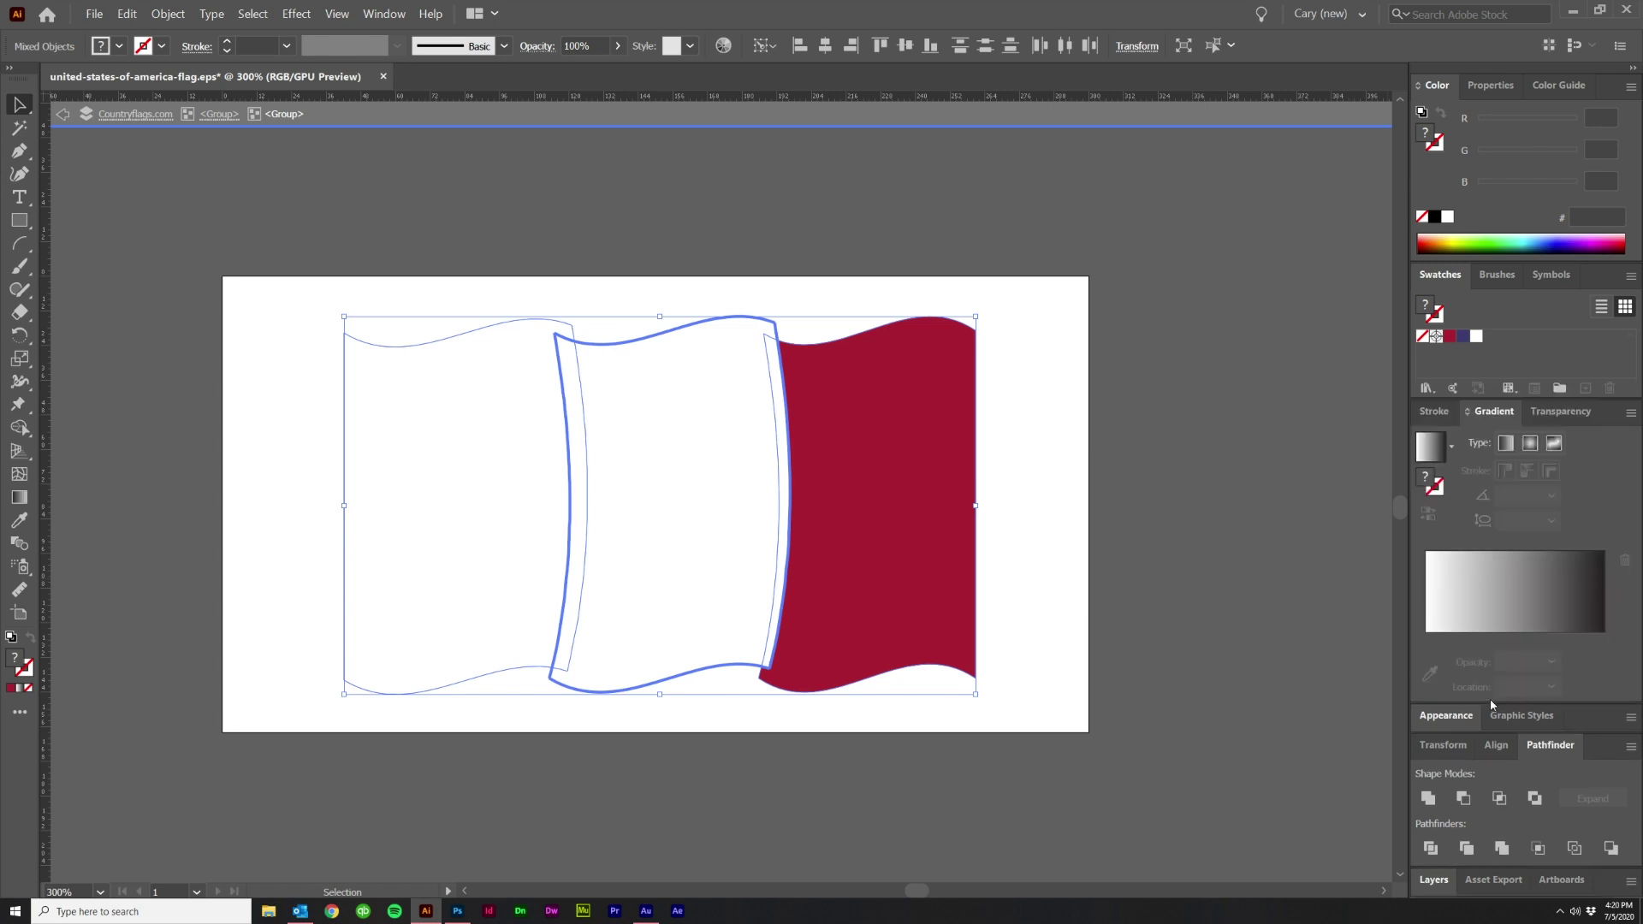
pyautogui.click(1482, 571)
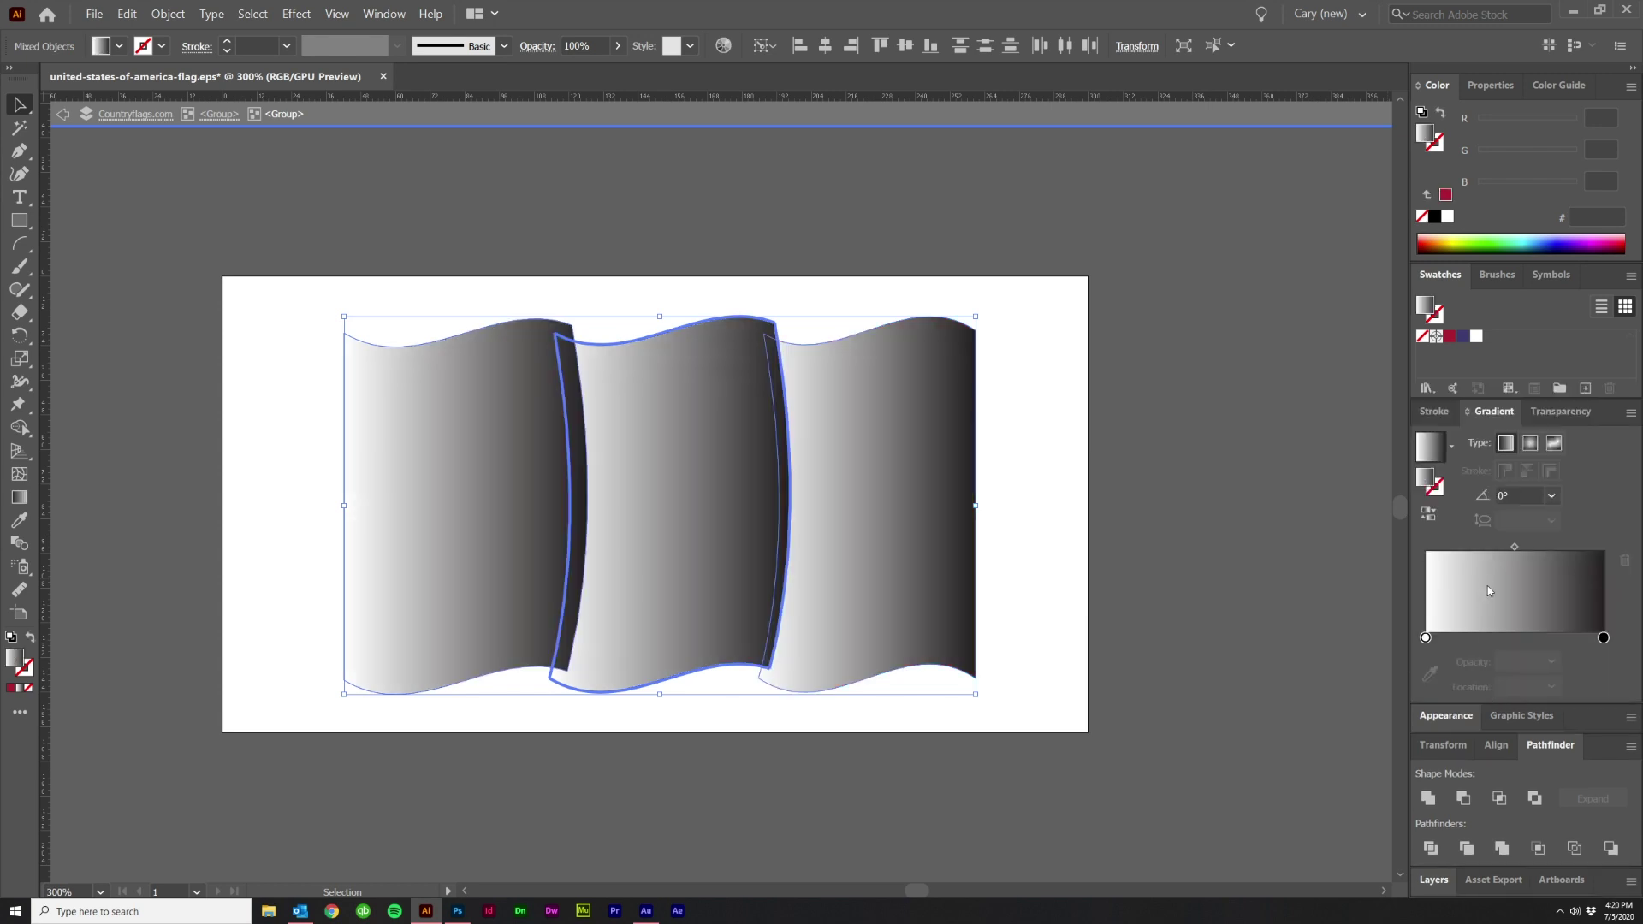
pyautogui.click(1424, 639)
pyautogui.click(1434, 216)
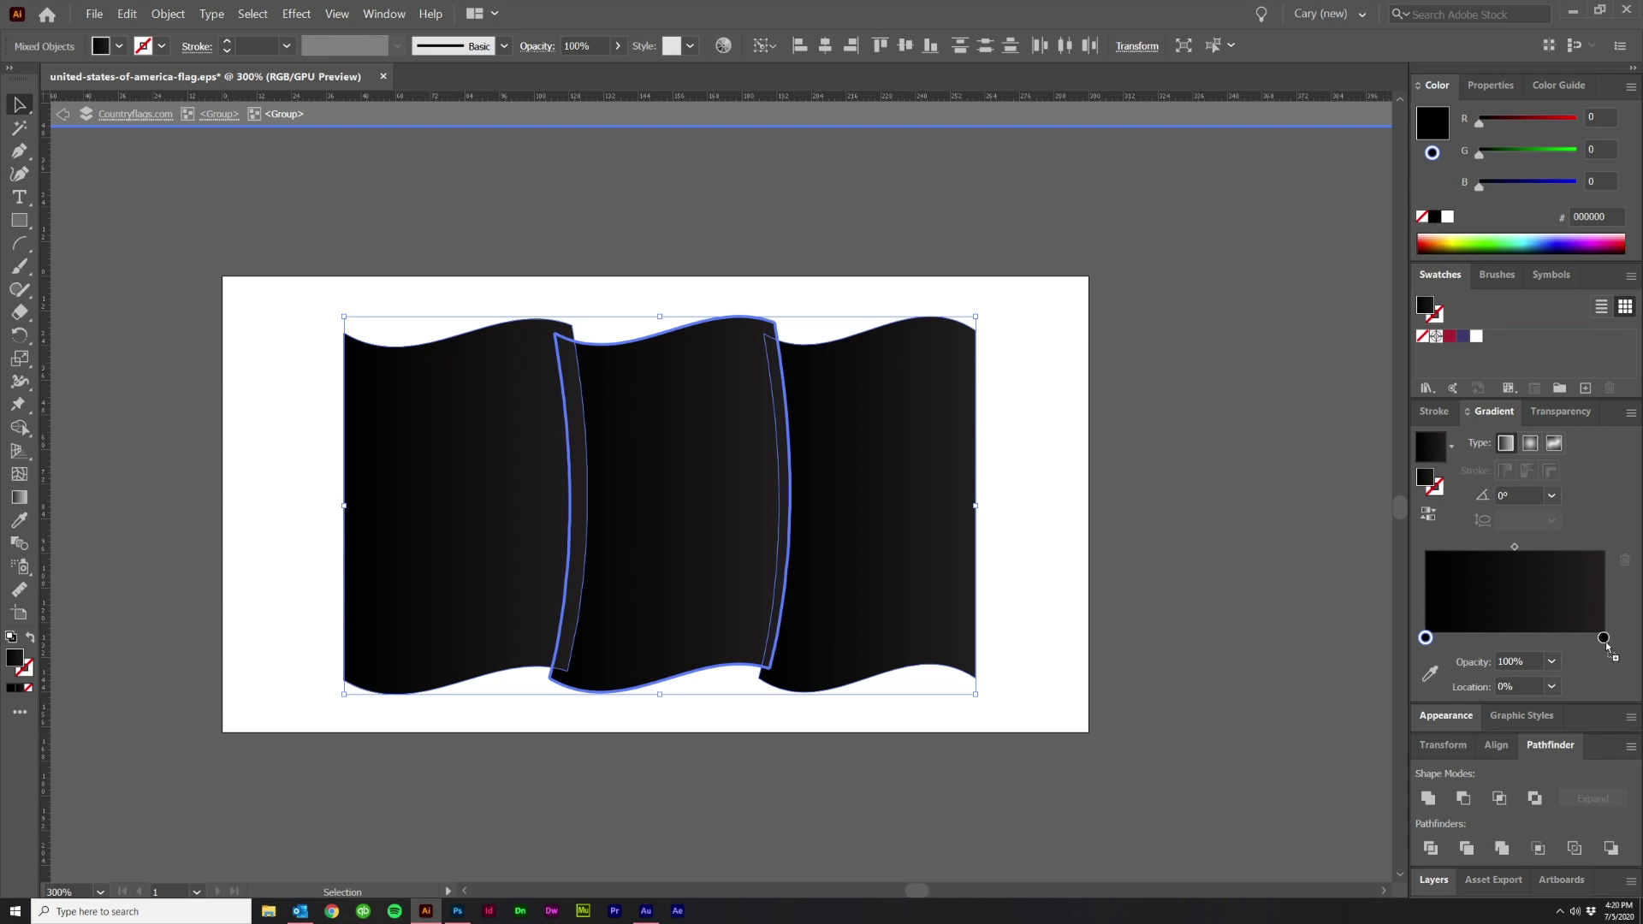
pyautogui.moveTo(1605, 649); pyautogui.dragTo(1604, 644)
# Step: Set the blending mode of the three gradient shapes to Multiply
pyautogui.click(1561, 411)
pyautogui.click(1483, 618)
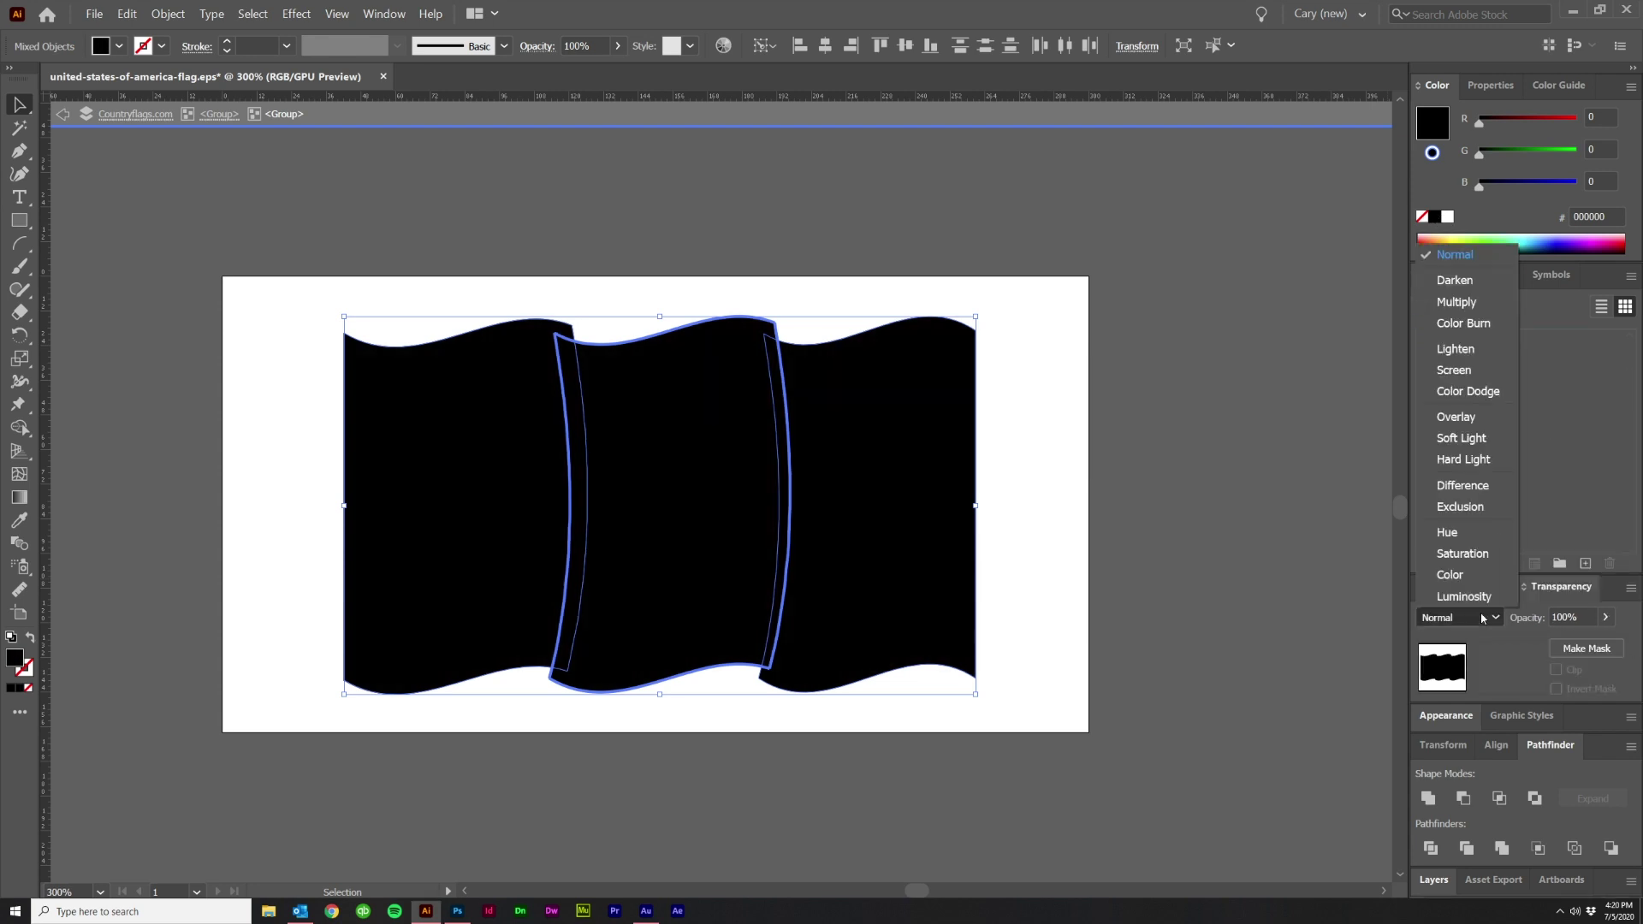
pyautogui.click(1475, 301)
# Step: Set the starting gradient stop to 0% opacity at a location of about 71%, and reverse the gradient
pyautogui.click(1481, 589)
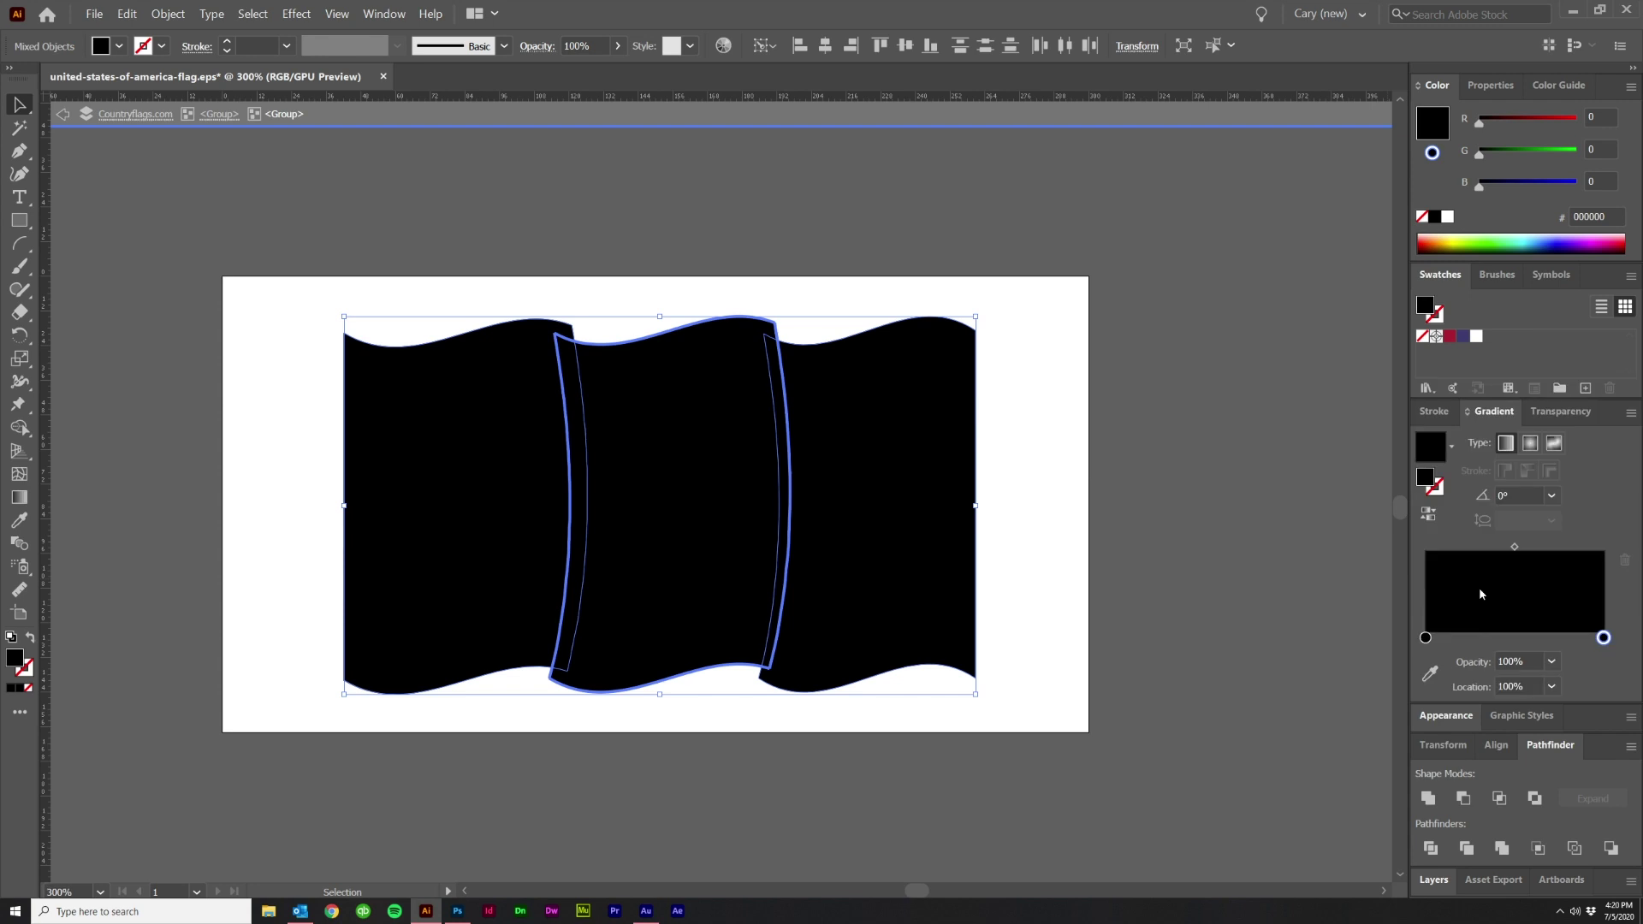
pyautogui.click(1425, 638)
pyautogui.click(1551, 662)
pyautogui.click(1575, 434)
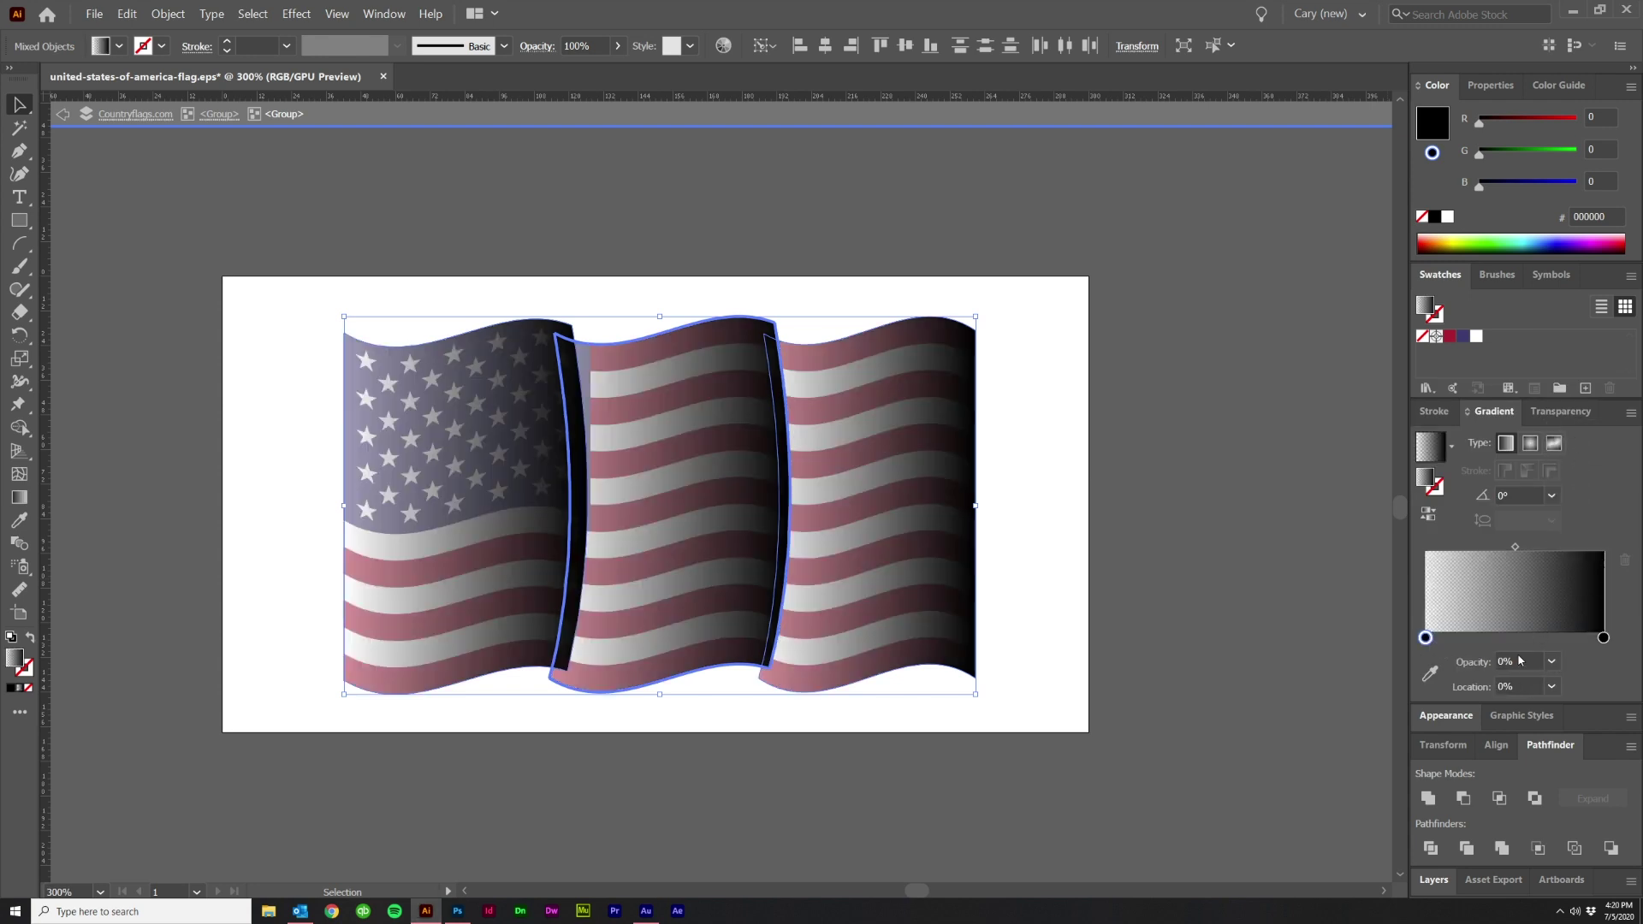
pyautogui.moveTo(1425, 638); pyautogui.dragTo(1552, 639)
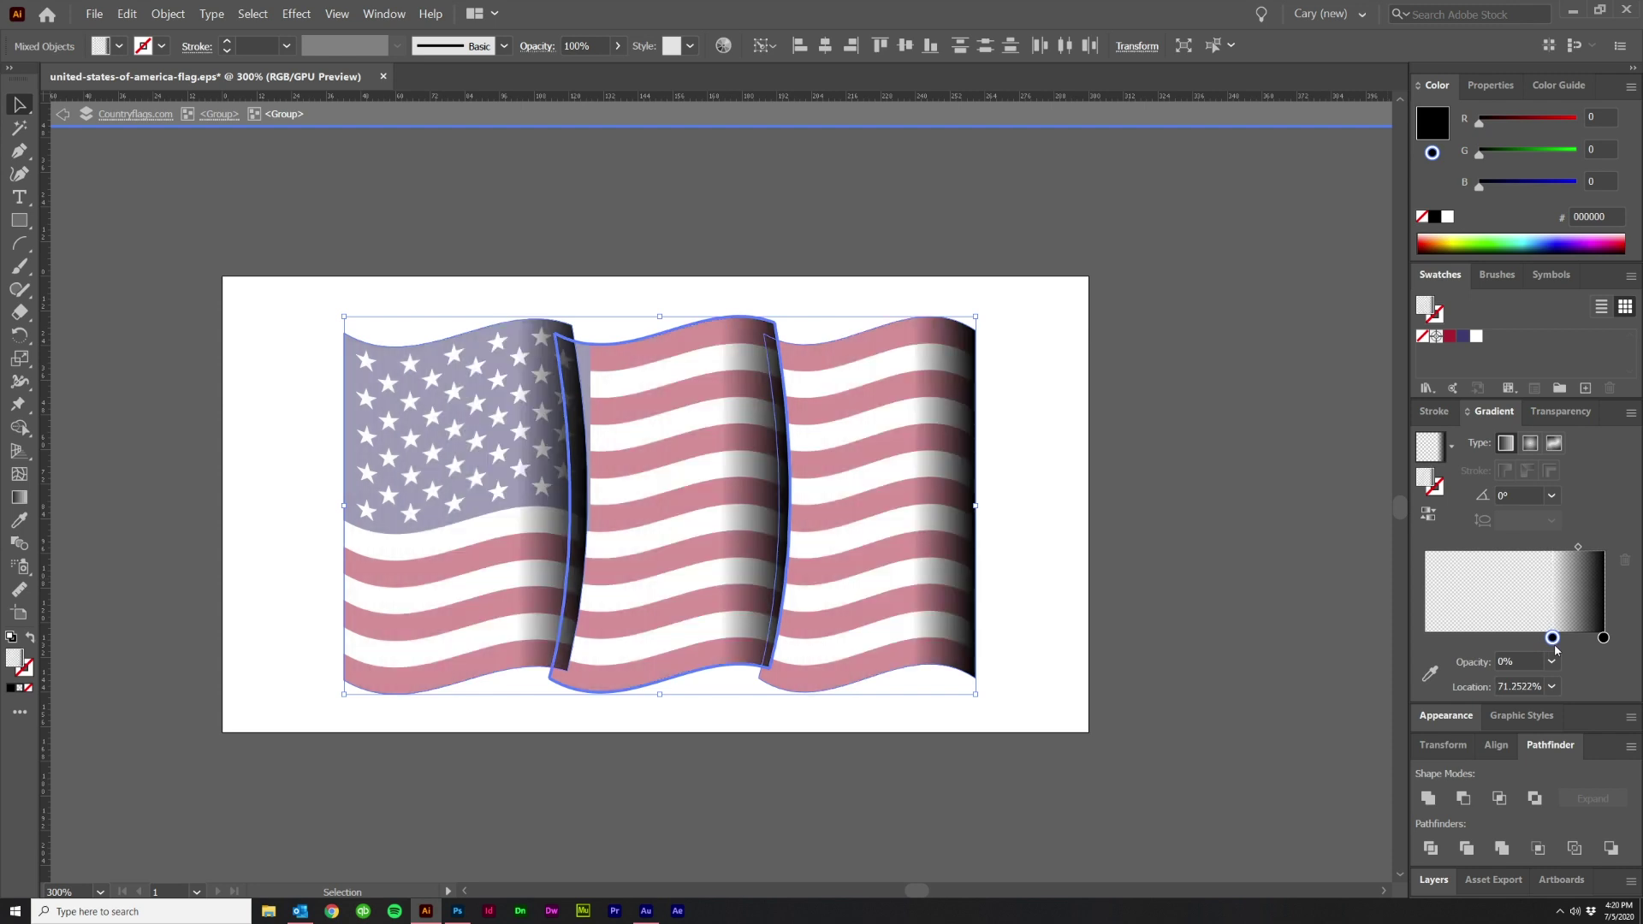
pyautogui.click(1428, 513)
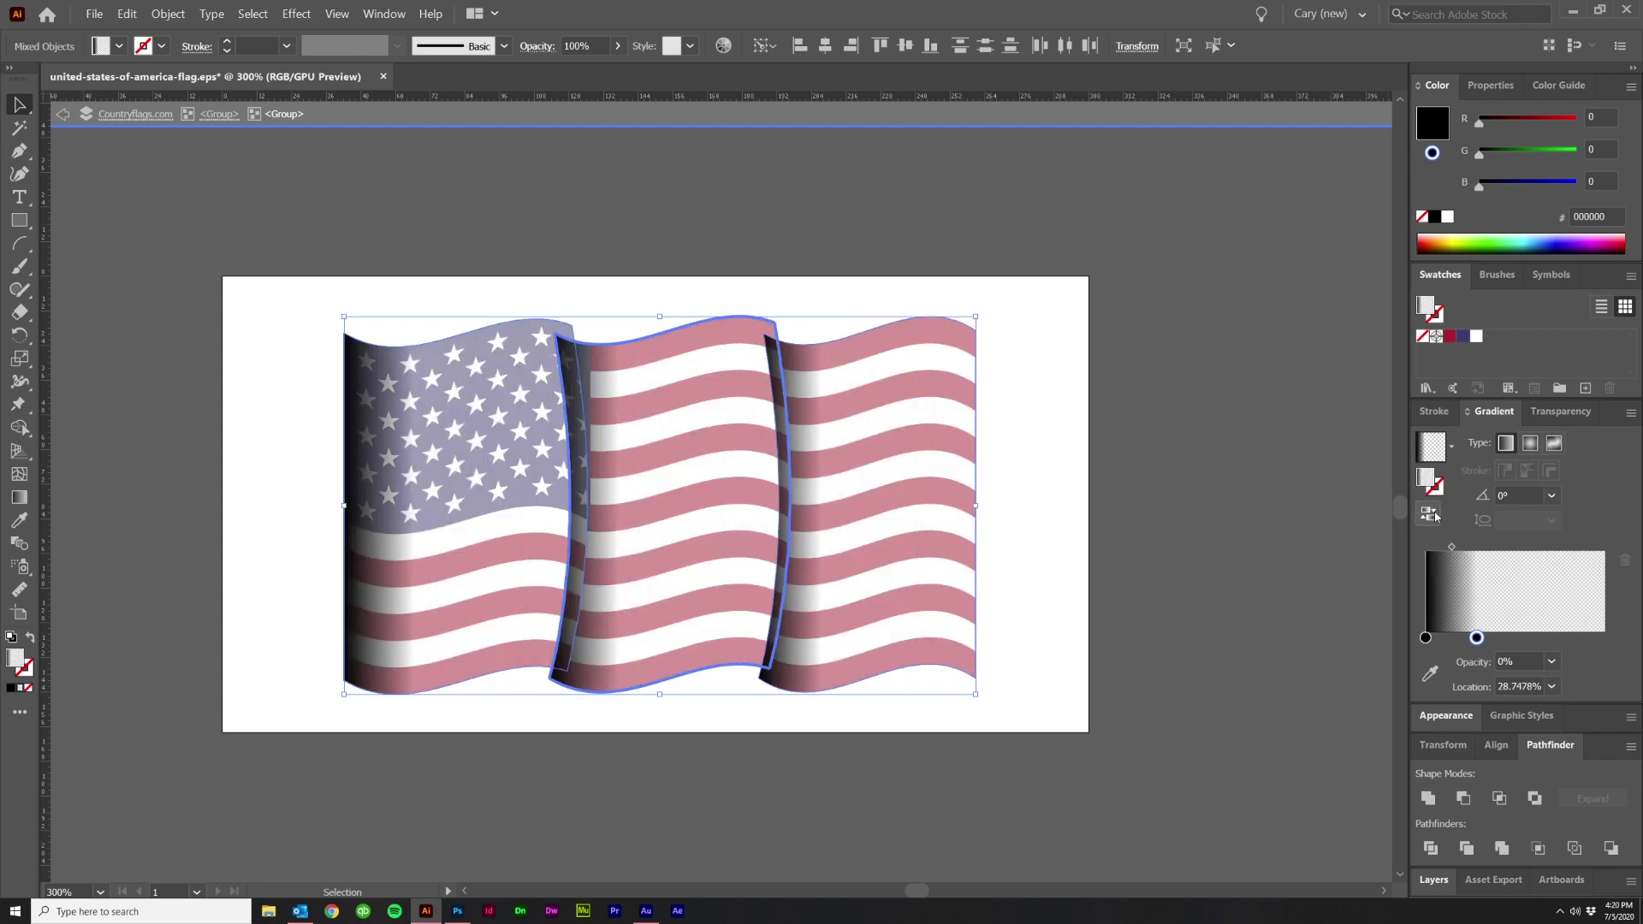
# Step: Shift the transparent stop closer to the black stop and add another gradient stop at a location of about 61%
pyautogui.click(1426, 639)
pyautogui.moveTo(1476, 638); pyautogui.dragTo(1463, 639)
pyautogui.click(1513, 638)
pyautogui.moveTo(1513, 639); pyautogui.dragTo(1534, 639)
pyautogui.doubleClick(1535, 639)
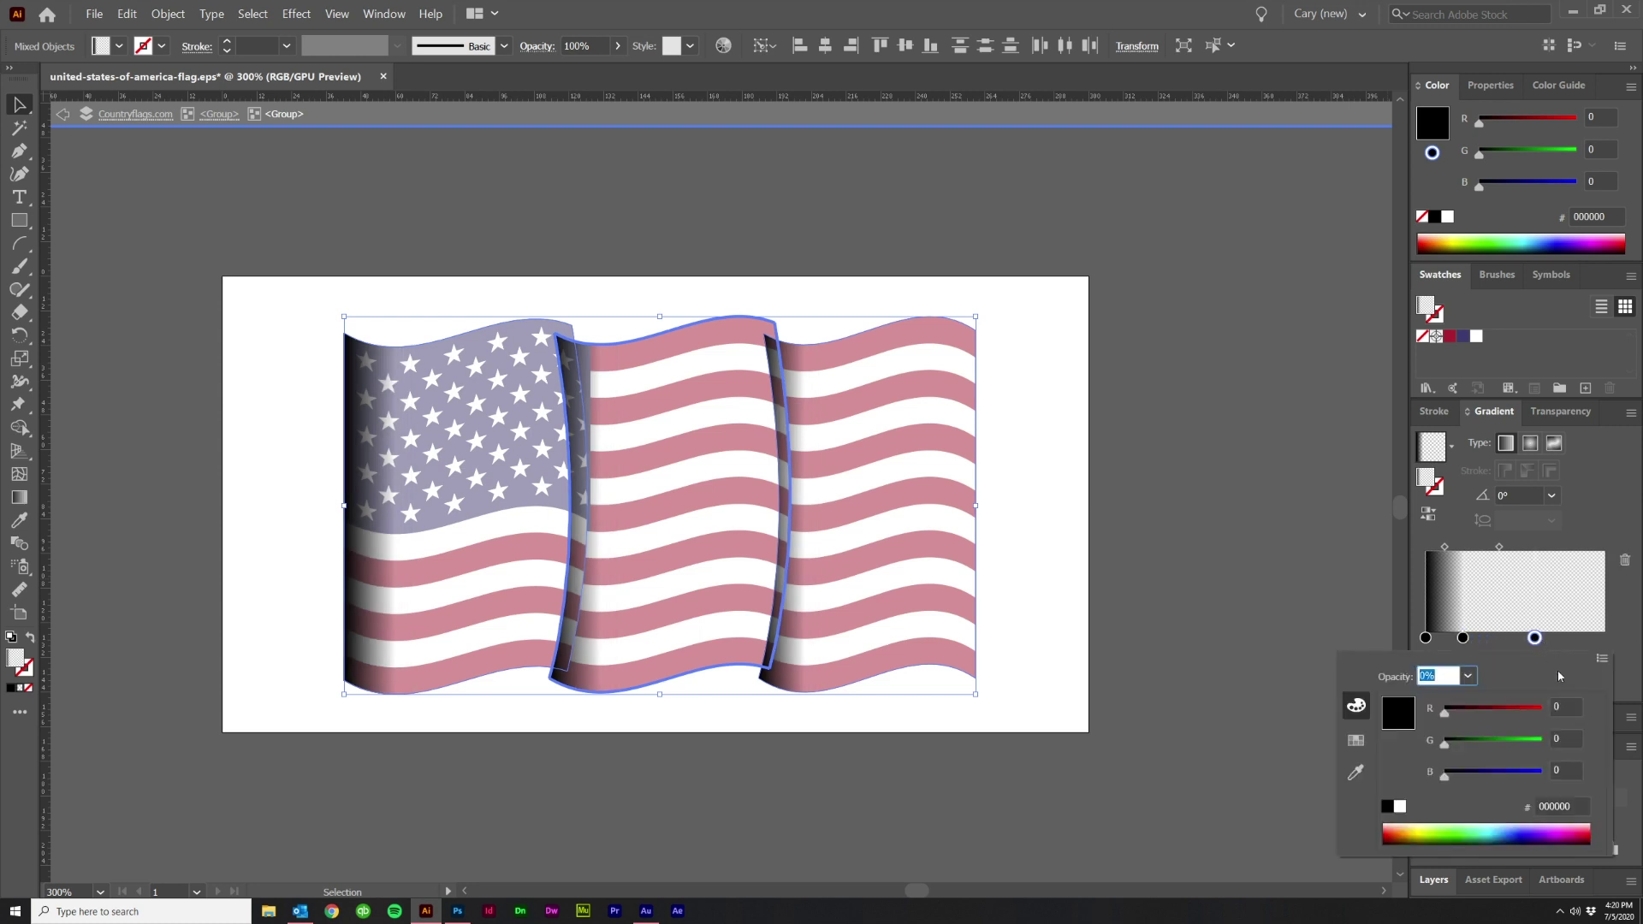
pyautogui.click(1620, 652)
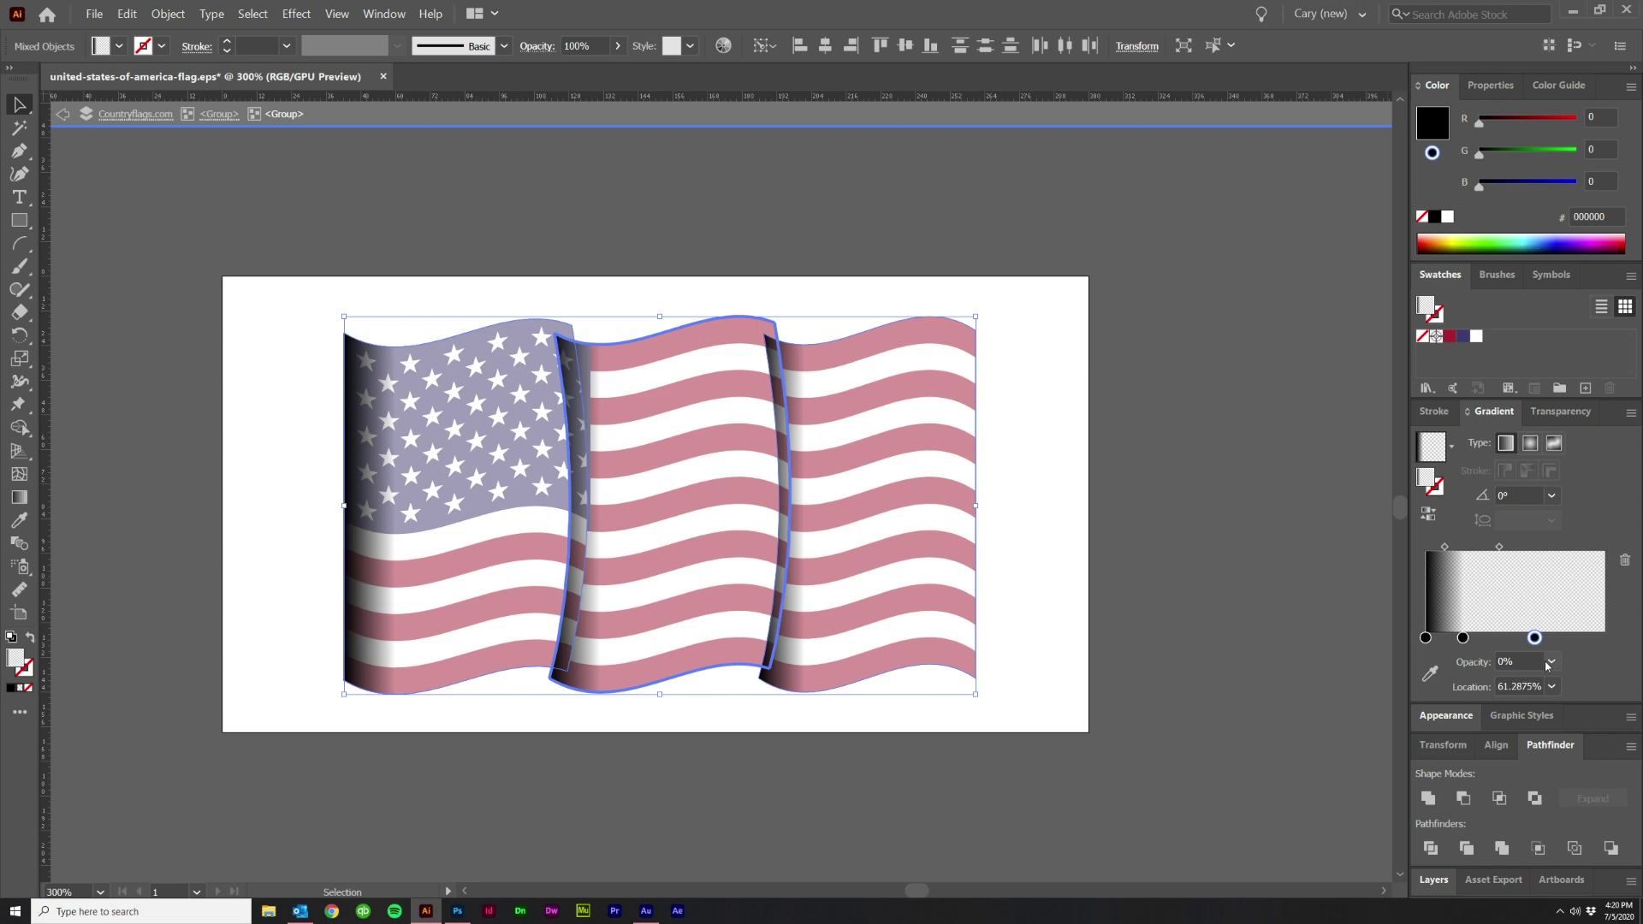
# Step: Set the 61% stop's opacity to 30% and add an end stop at 100% location with 90% opacity
pyautogui.click(1551, 662)
pyautogui.click(1564, 515)
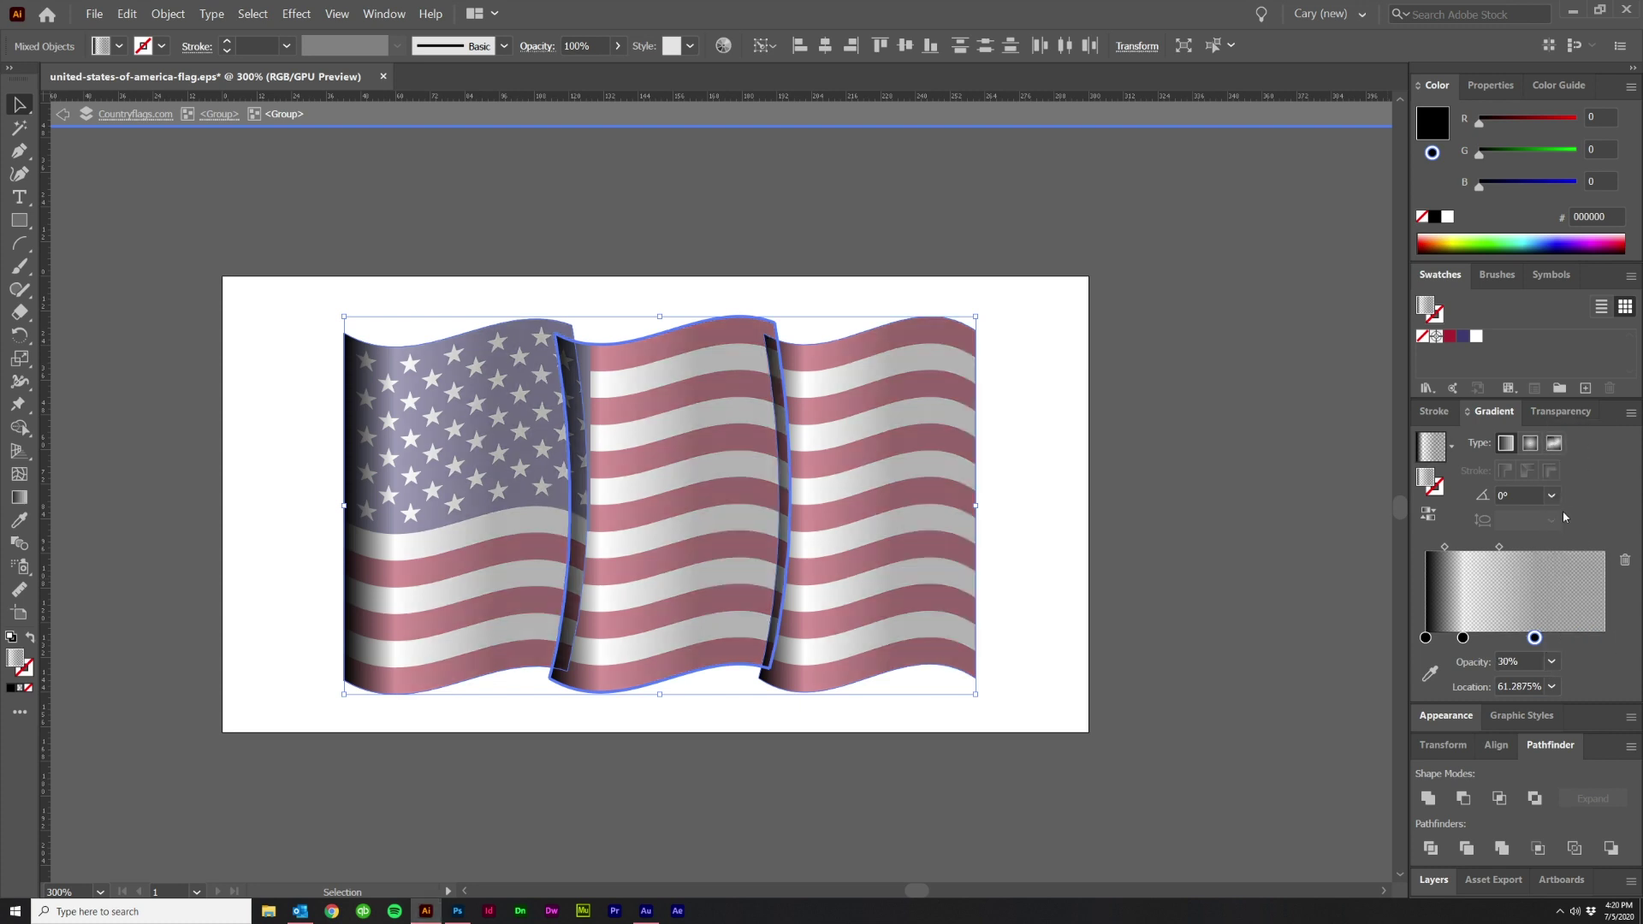
pyautogui.click(1605, 639)
pyautogui.click(1551, 662)
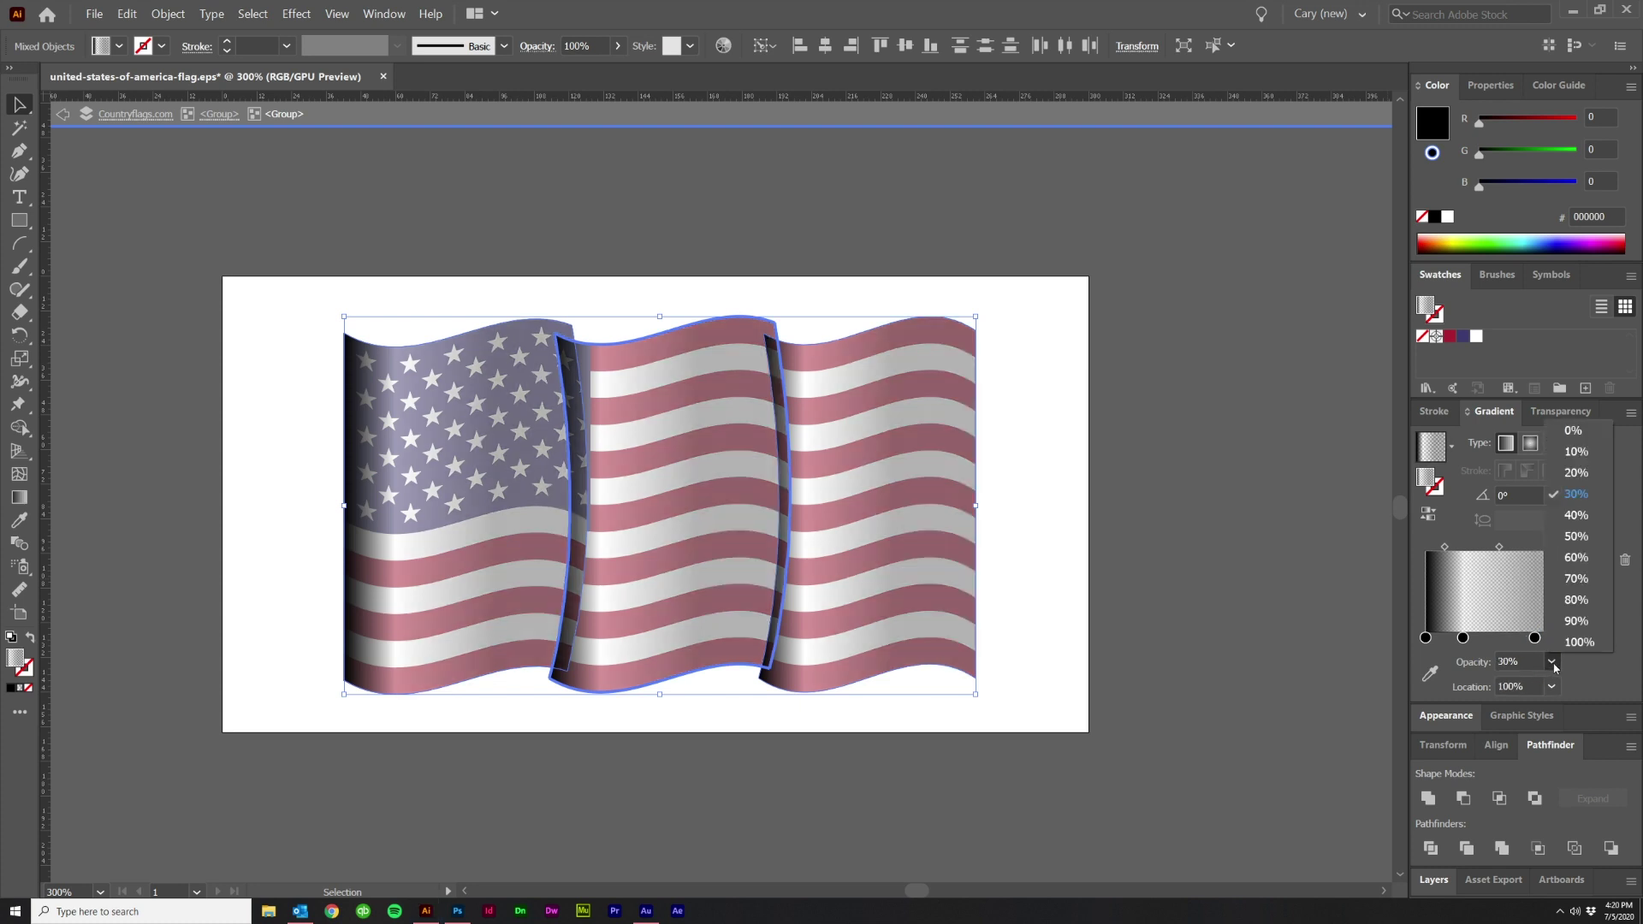
pyautogui.click(1566, 623)
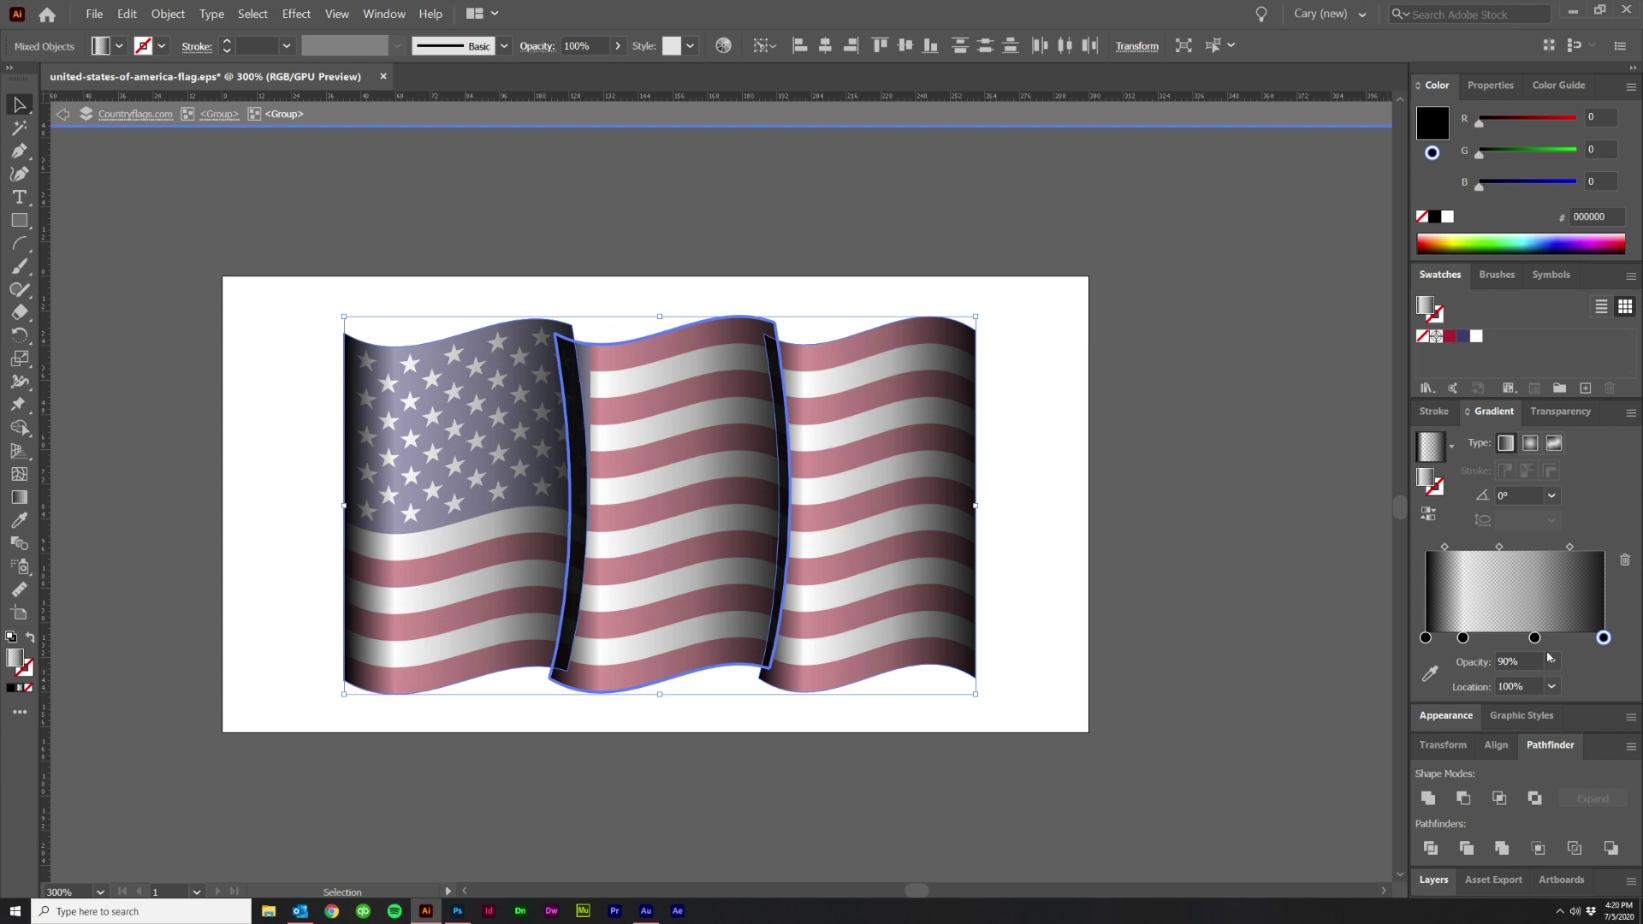
# Step: Move the transparent stop inward, the first two midpoints to about 31% and 46%, and the 30% opacity stop to about 76%
pyautogui.moveTo(1537, 641); pyautogui.dragTo(1480, 641)
pyautogui.moveTo(1453, 549); pyautogui.dragTo(1442, 548)
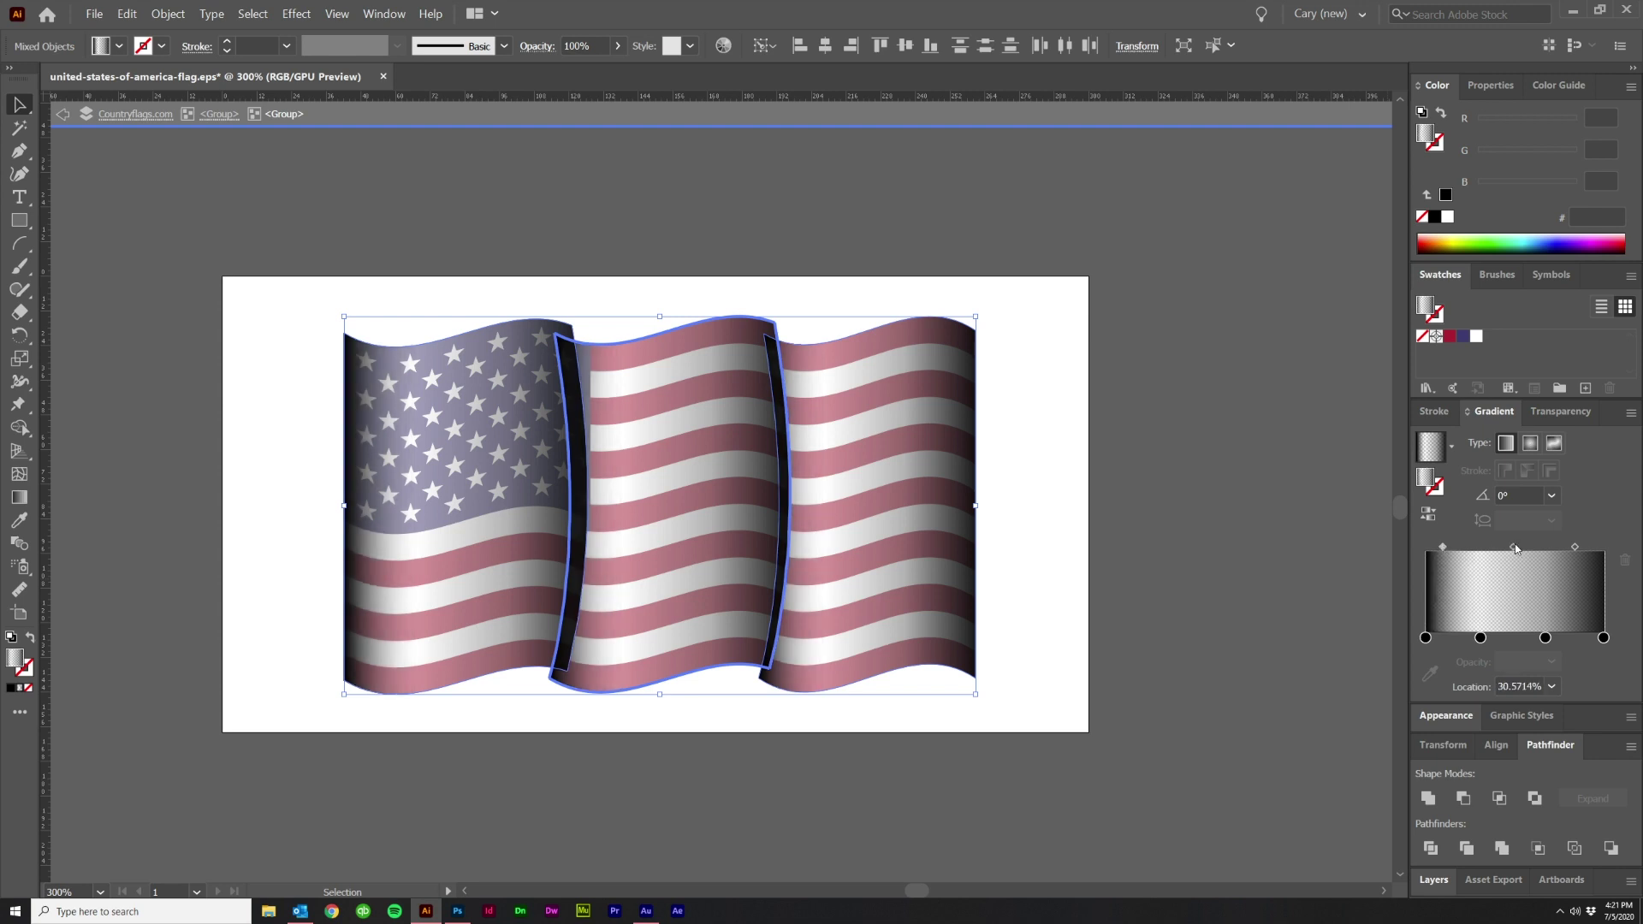
pyautogui.moveTo(1545, 638); pyautogui.dragTo(1556, 639)
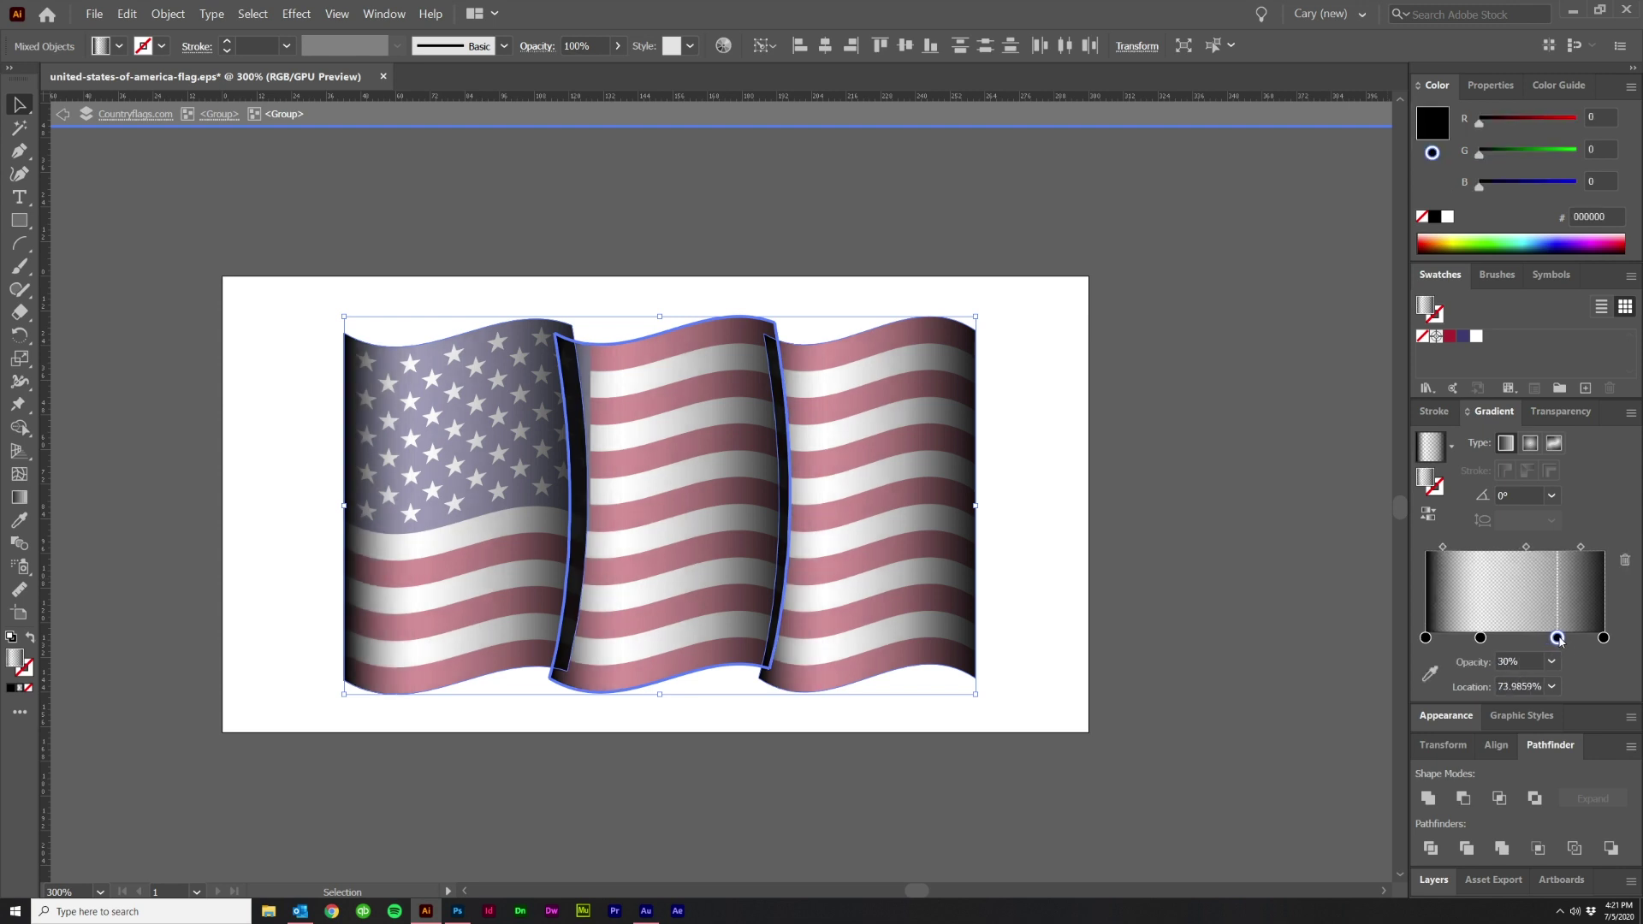
pyautogui.moveTo(1525, 549); pyautogui.dragTo(1518, 551)
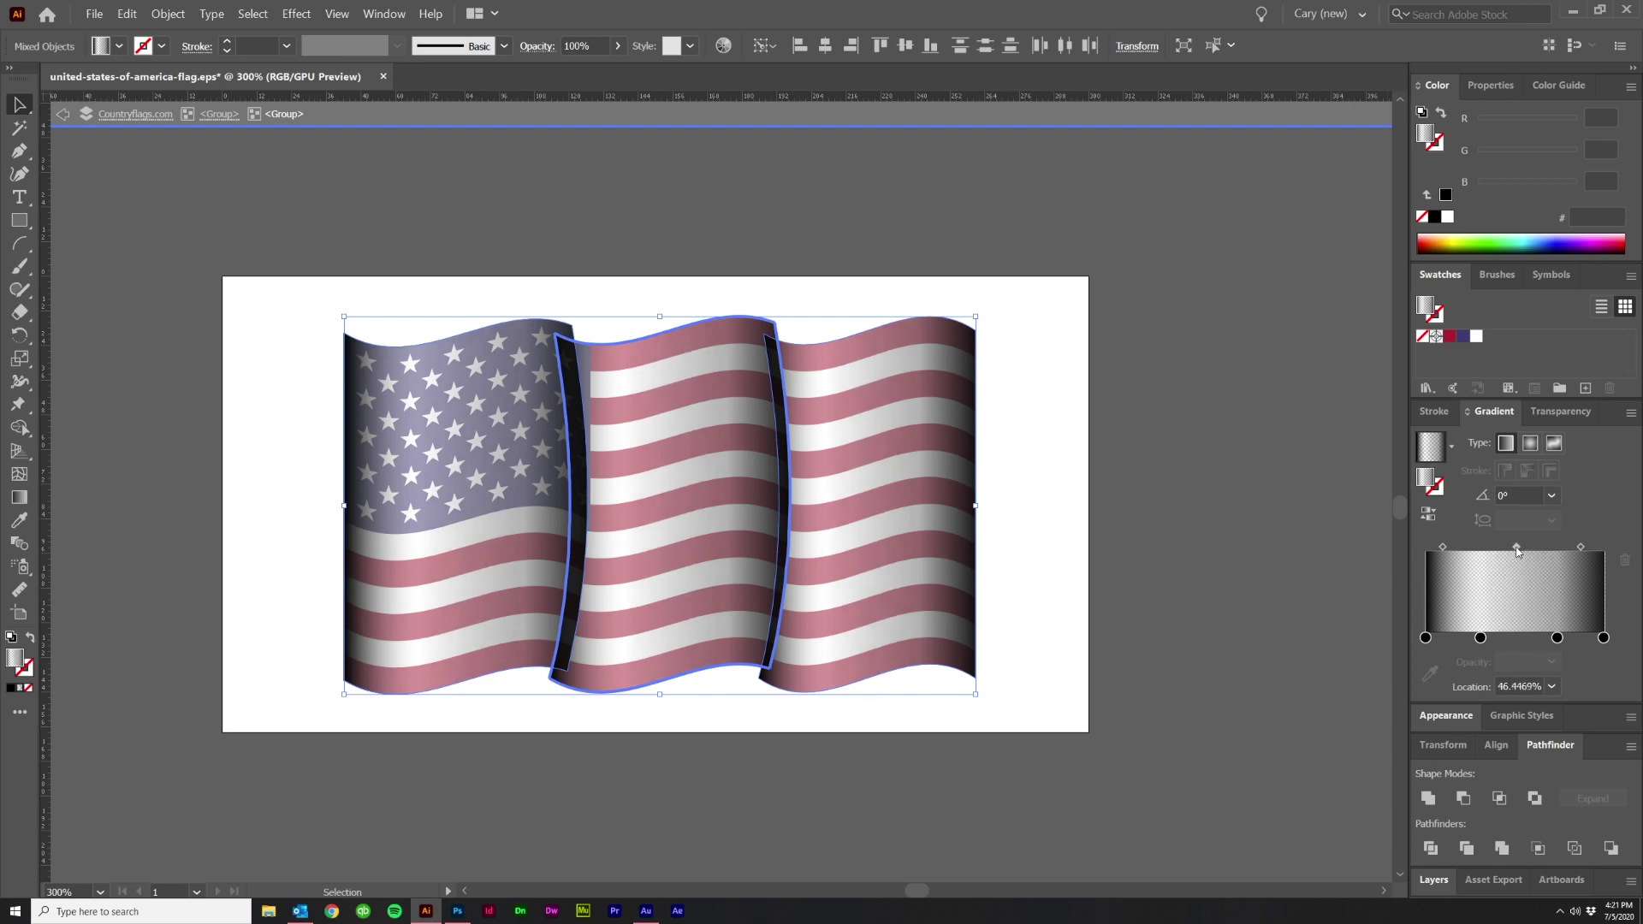
pyautogui.moveTo(1558, 640); pyautogui.dragTo(1562, 639)
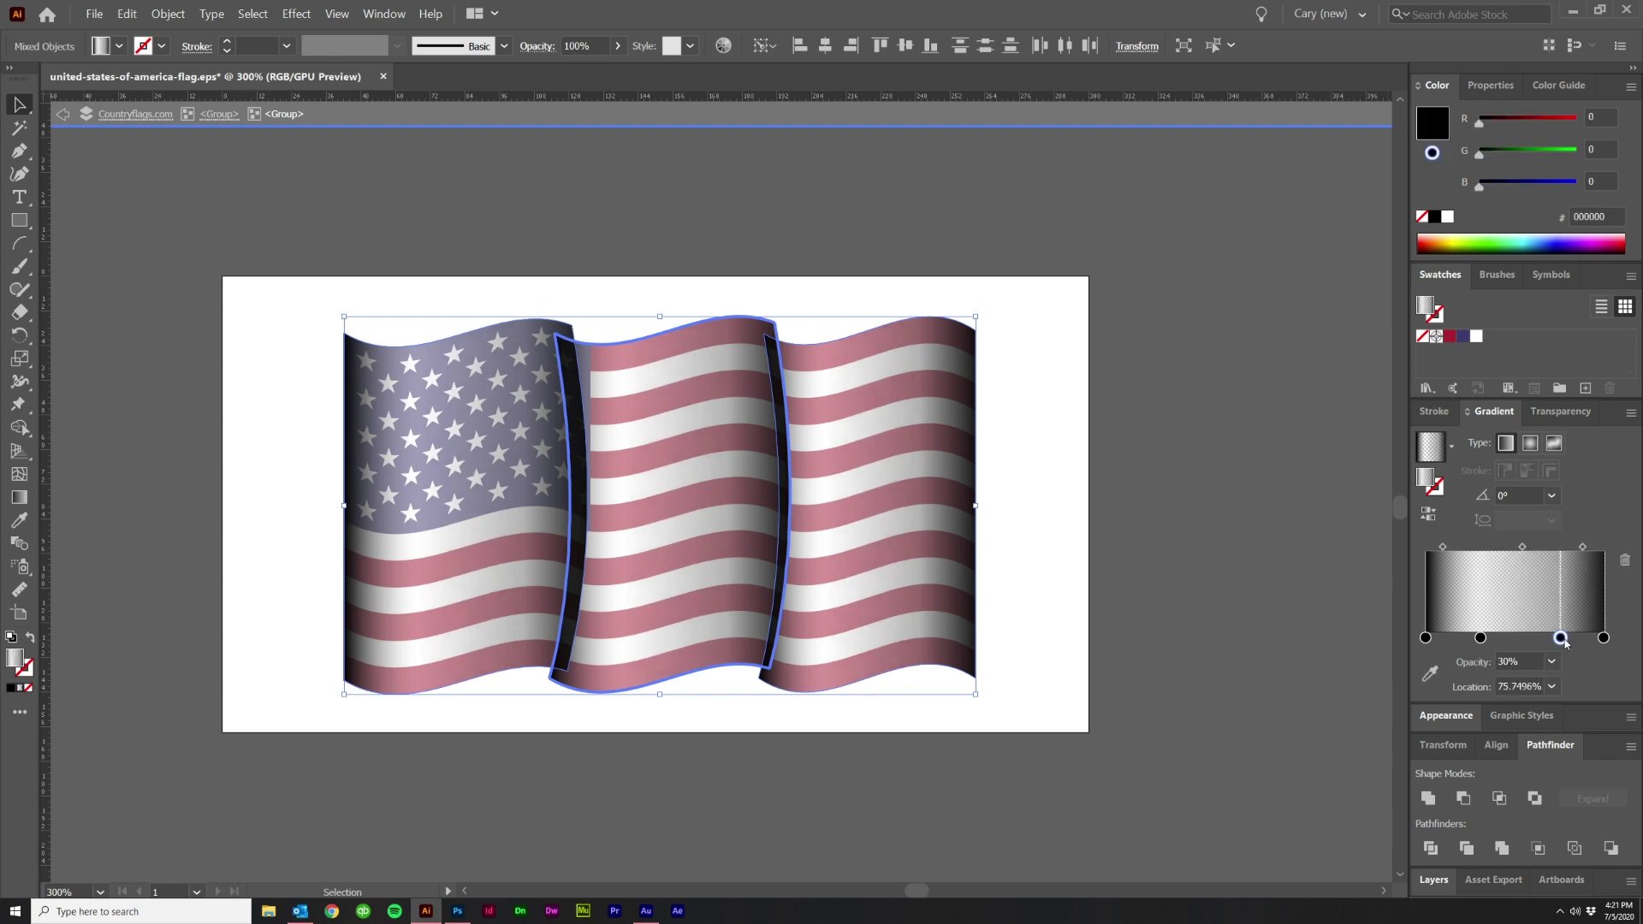
pyautogui.click(1430, 642)
pyautogui.click(1552, 663)
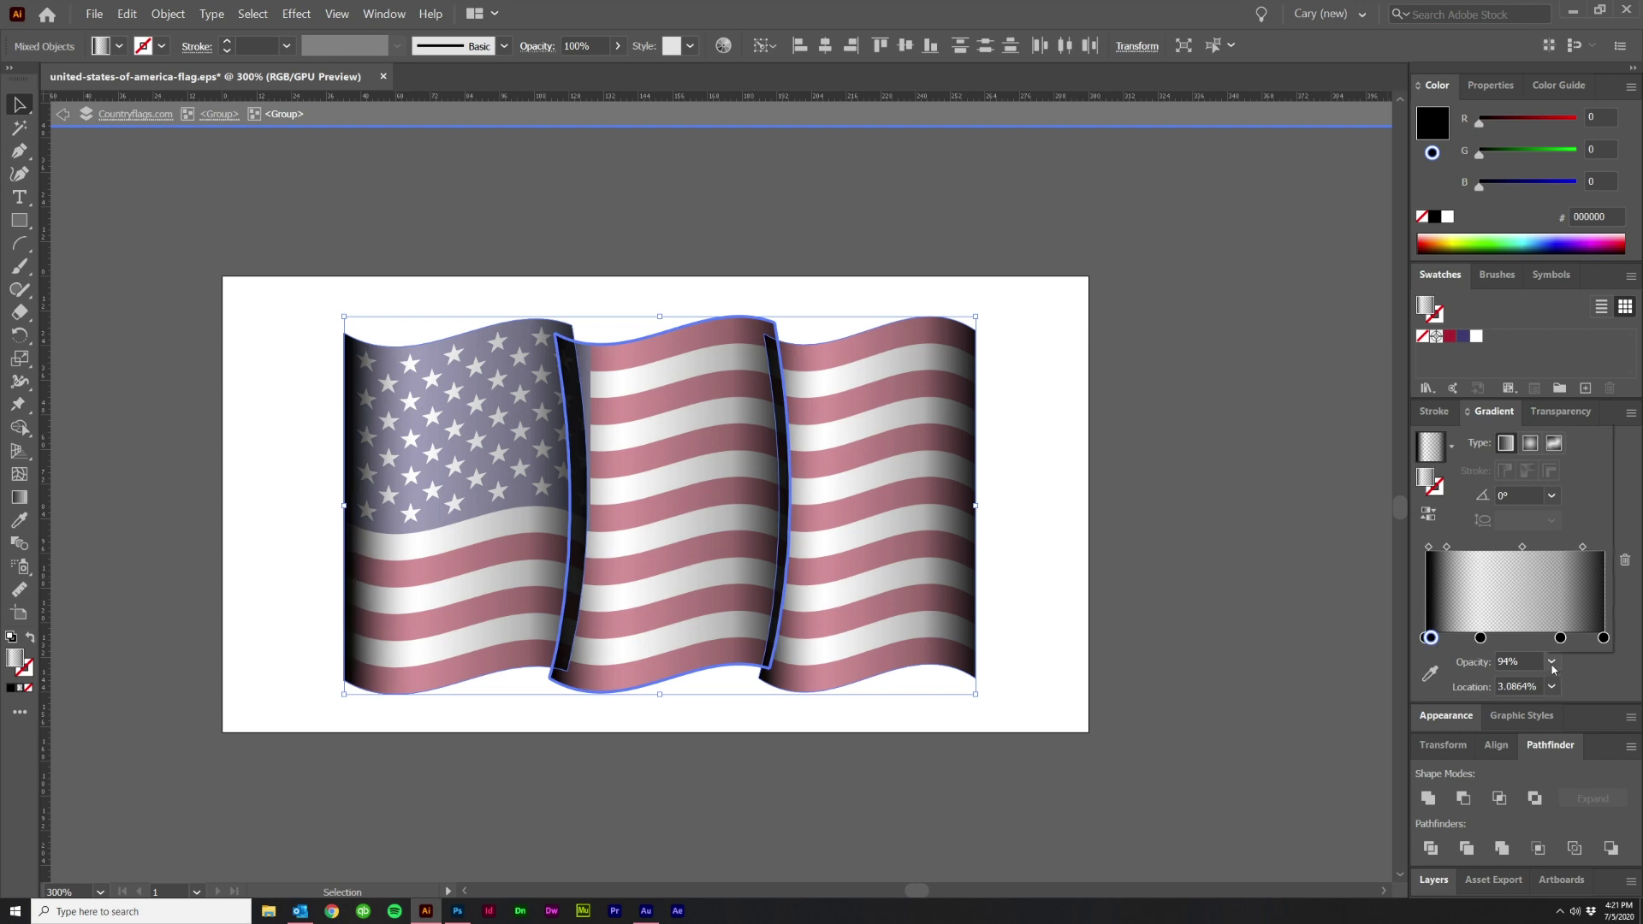
pyautogui.moveTo(1429, 641); pyautogui.dragTo(1431, 668)
# Step: Set the starting gradient stop's opacity to 80% and leave isolation mode
pyautogui.click(1427, 640)
pyautogui.click(1552, 664)
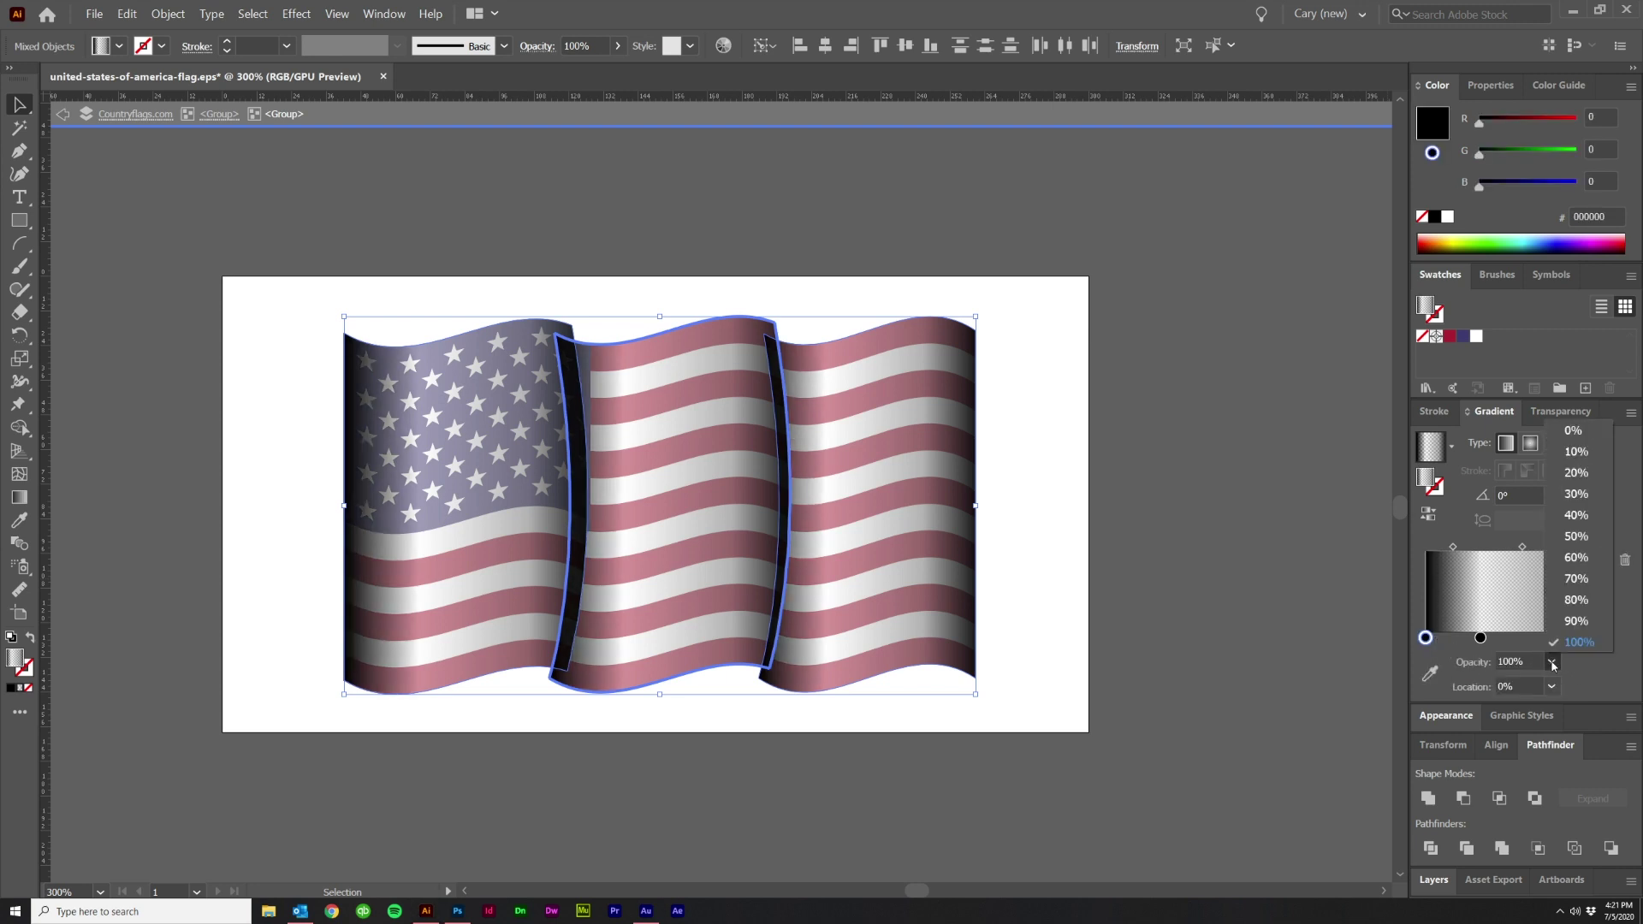
pyautogui.click(1576, 599)
pyautogui.doubleClick(1130, 707)
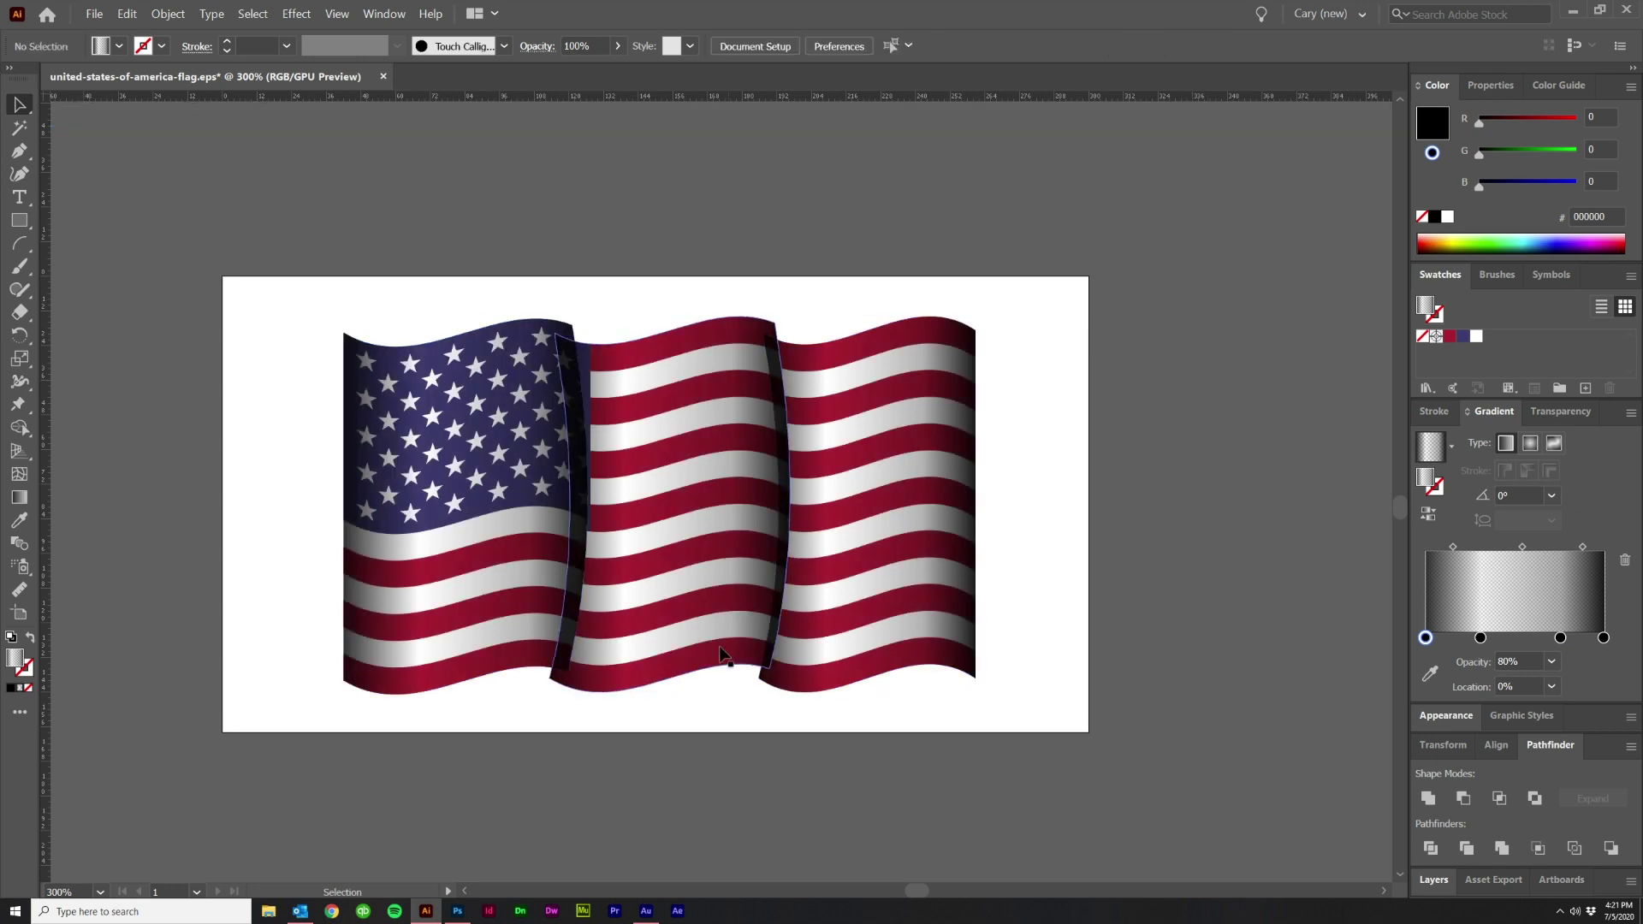
# Step: Ungroup both the original flag sections and the gradient overlay shapes
pyautogui.hscroll(-1, 532, 749)
pyautogui.click(471, 645)
pyautogui.rightClick(471, 645)
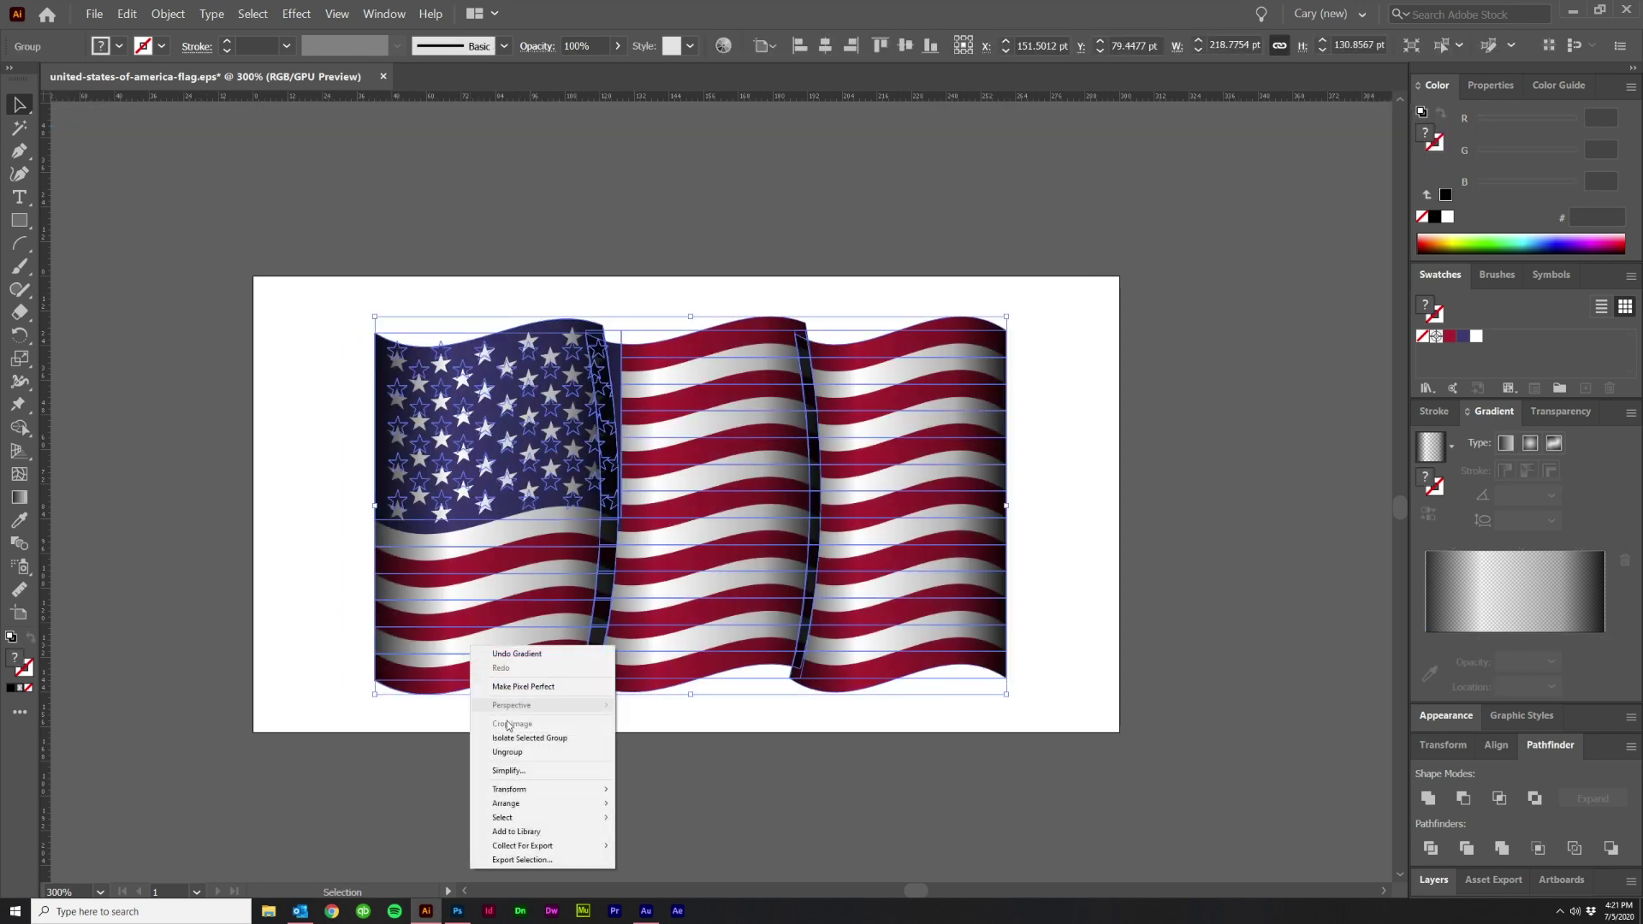
pyautogui.click(512, 754)
pyautogui.click(515, 751)
pyautogui.click(520, 632)
pyautogui.rightClick(524, 632)
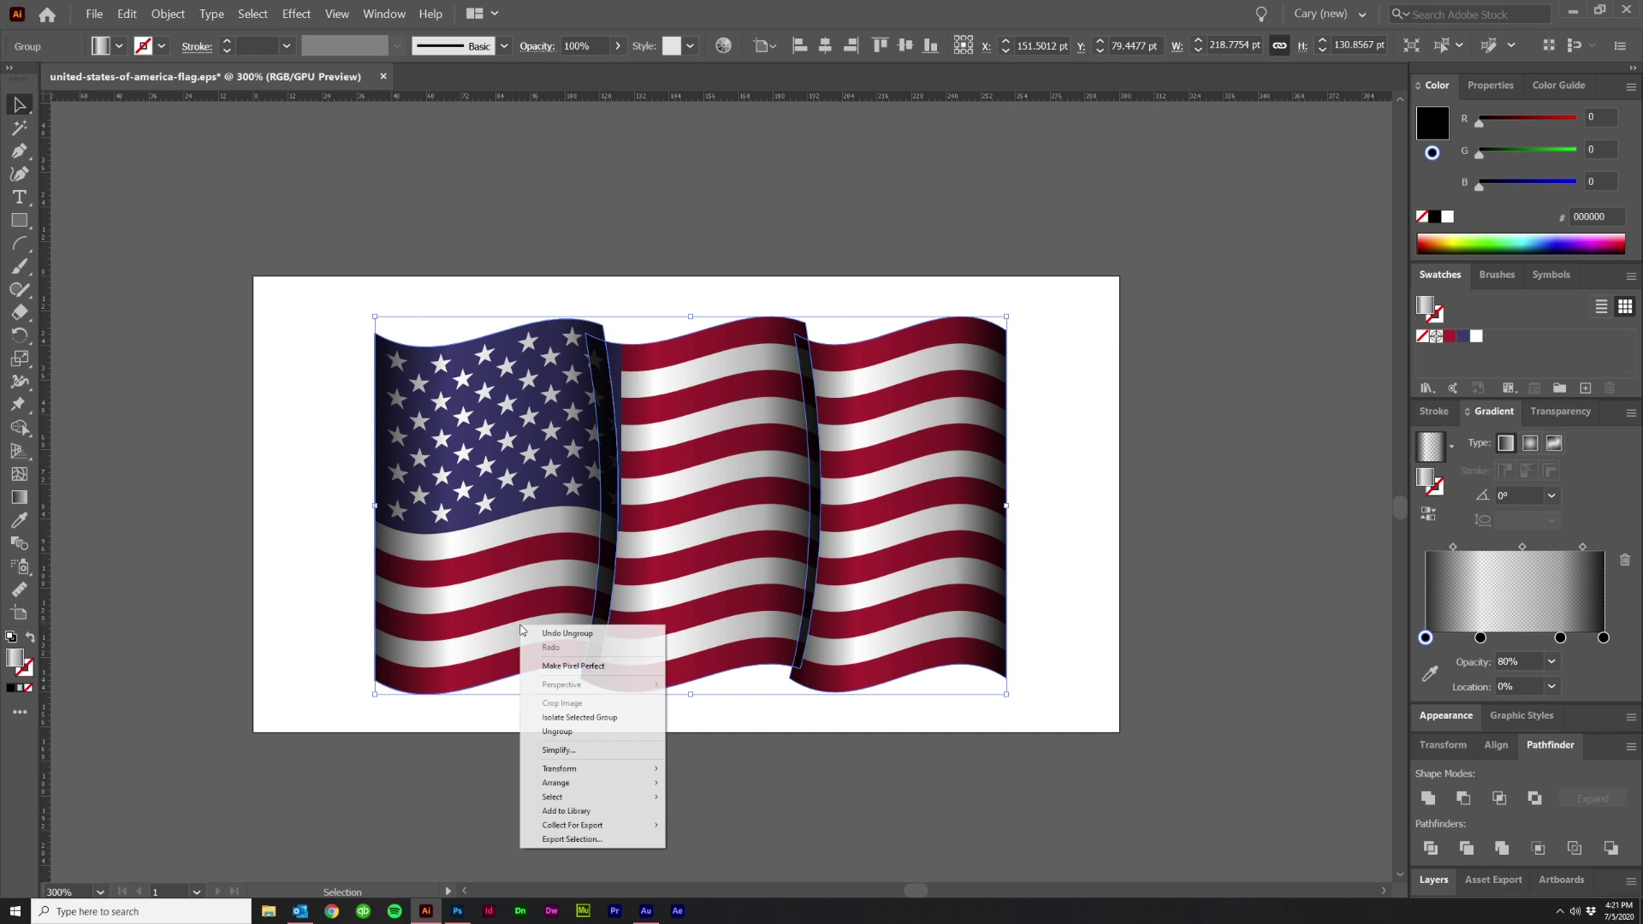
pyautogui.click(556, 731)
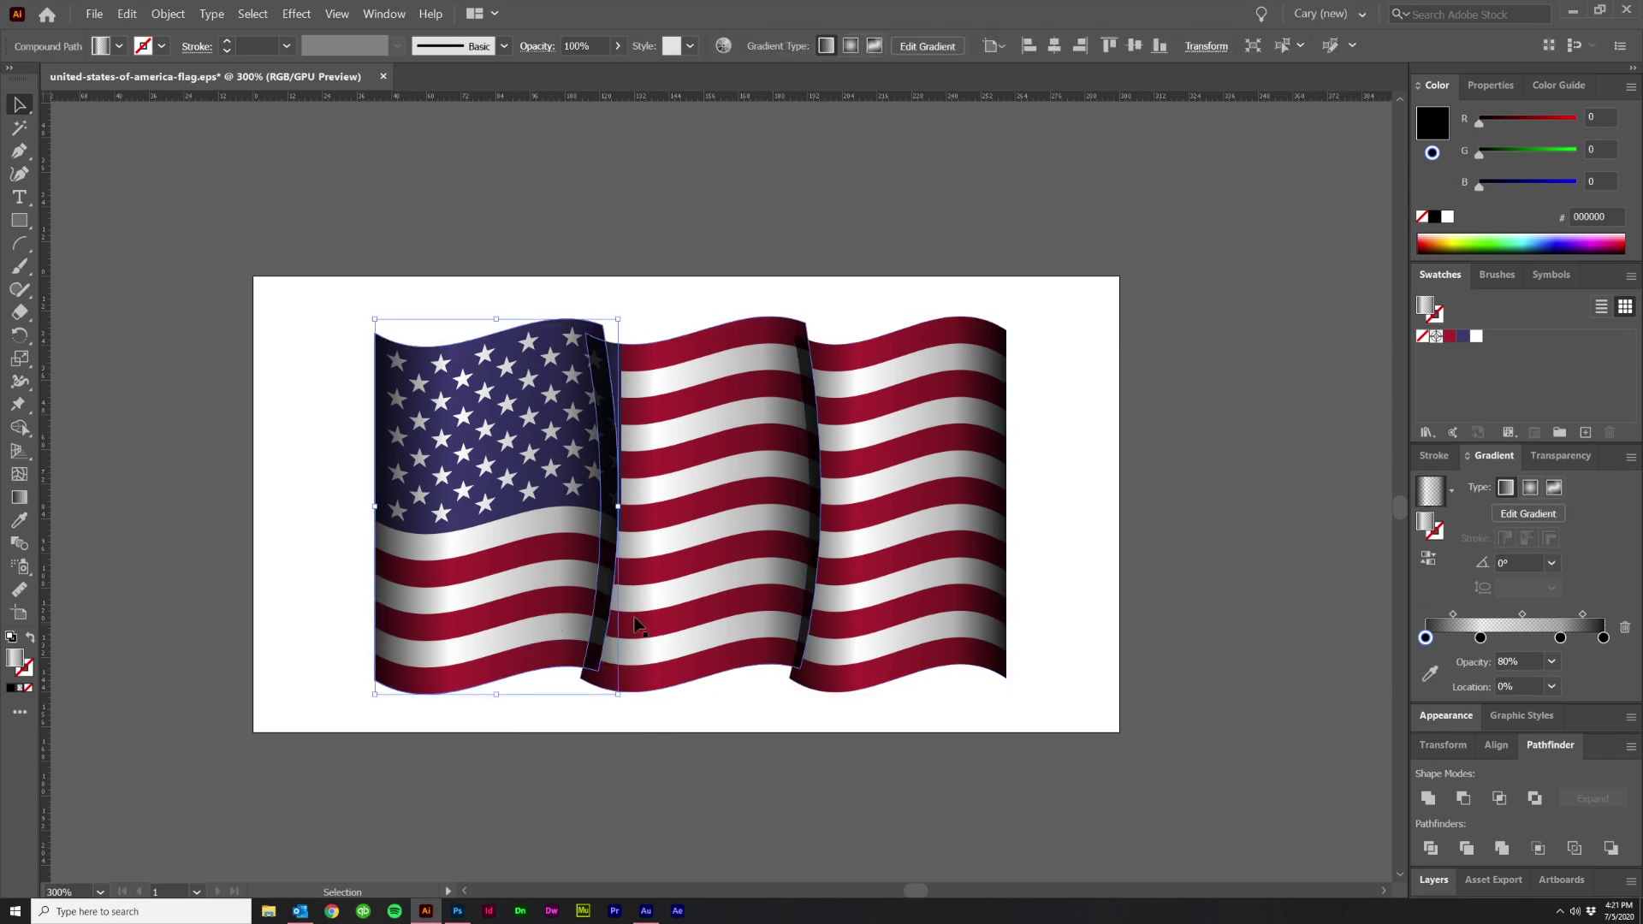
# Step: Bring the left flag section together with its gradient overlay to the front
pyautogui.moveTo(491, 759); pyautogui.dragTo(381, 300)
pyautogui.hotkey('ctrl', 'shift', ']')
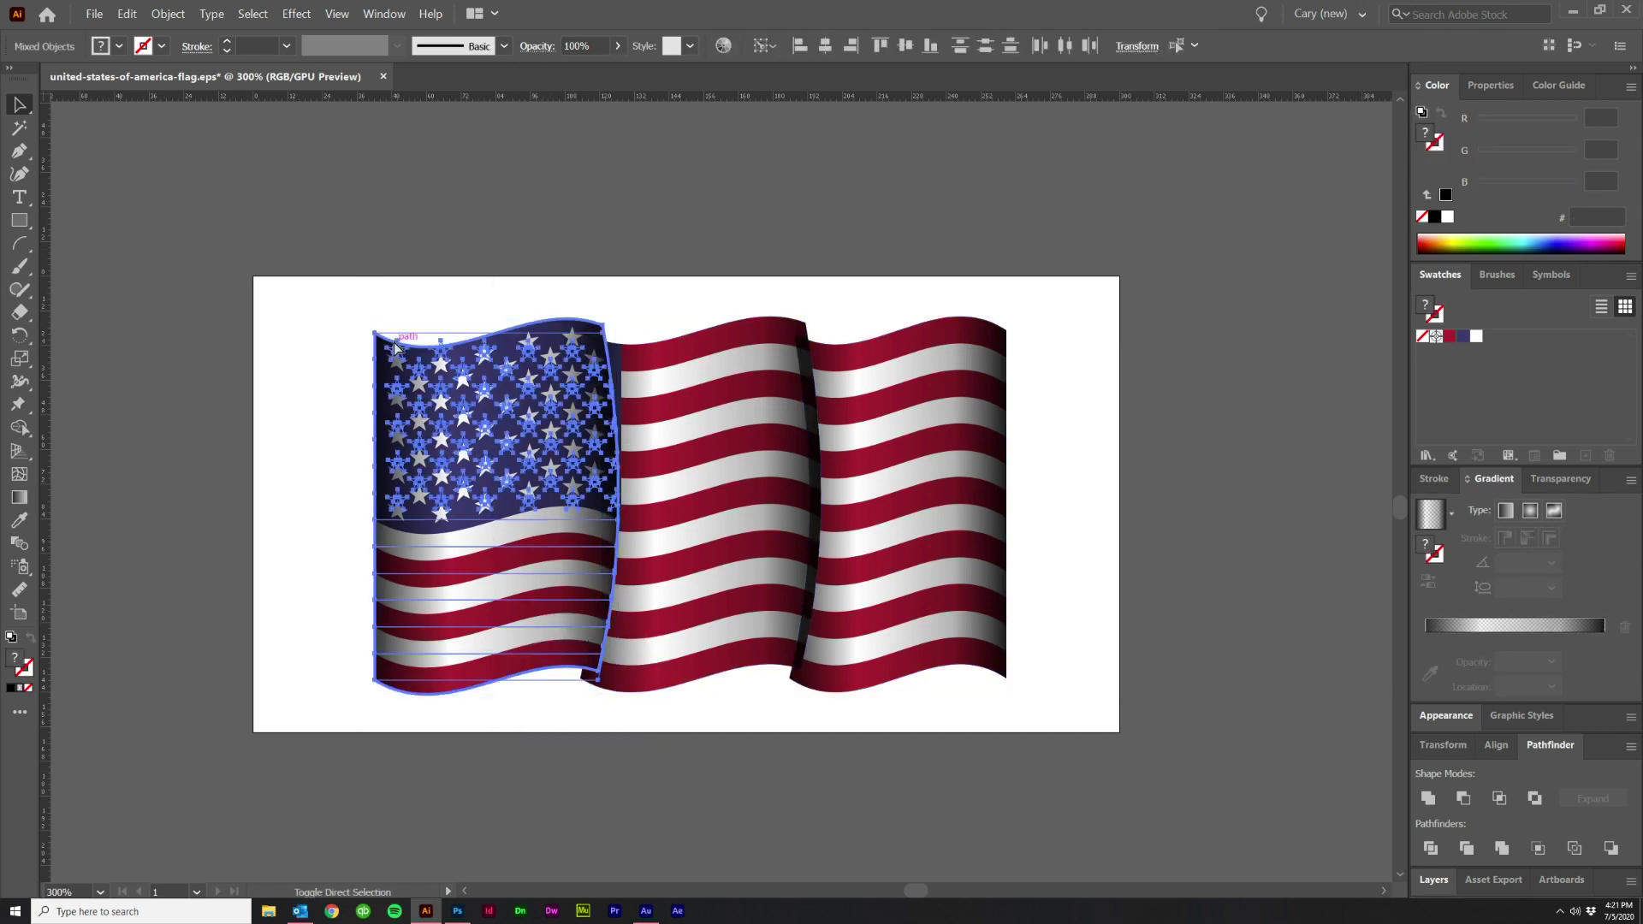
pyautogui.click(698, 202)
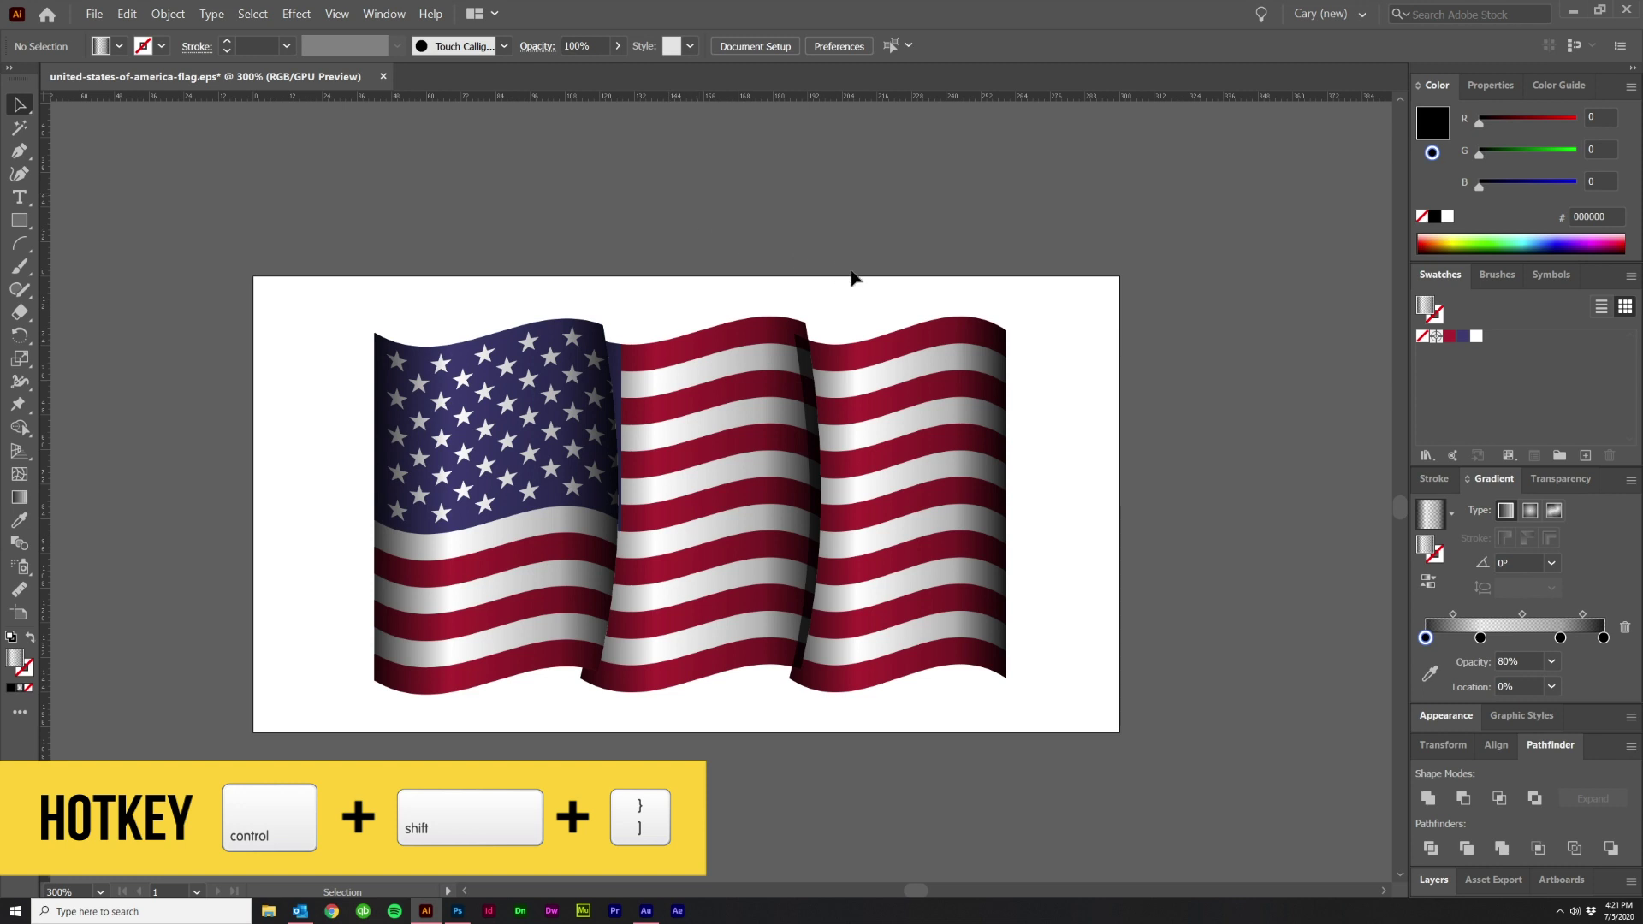
# Step: Send the right flag section together with its gradient overlay to the back, behind the middle section
pyautogui.click(993, 535)
pyautogui.hotkey('ctrl', 'shift', ']')
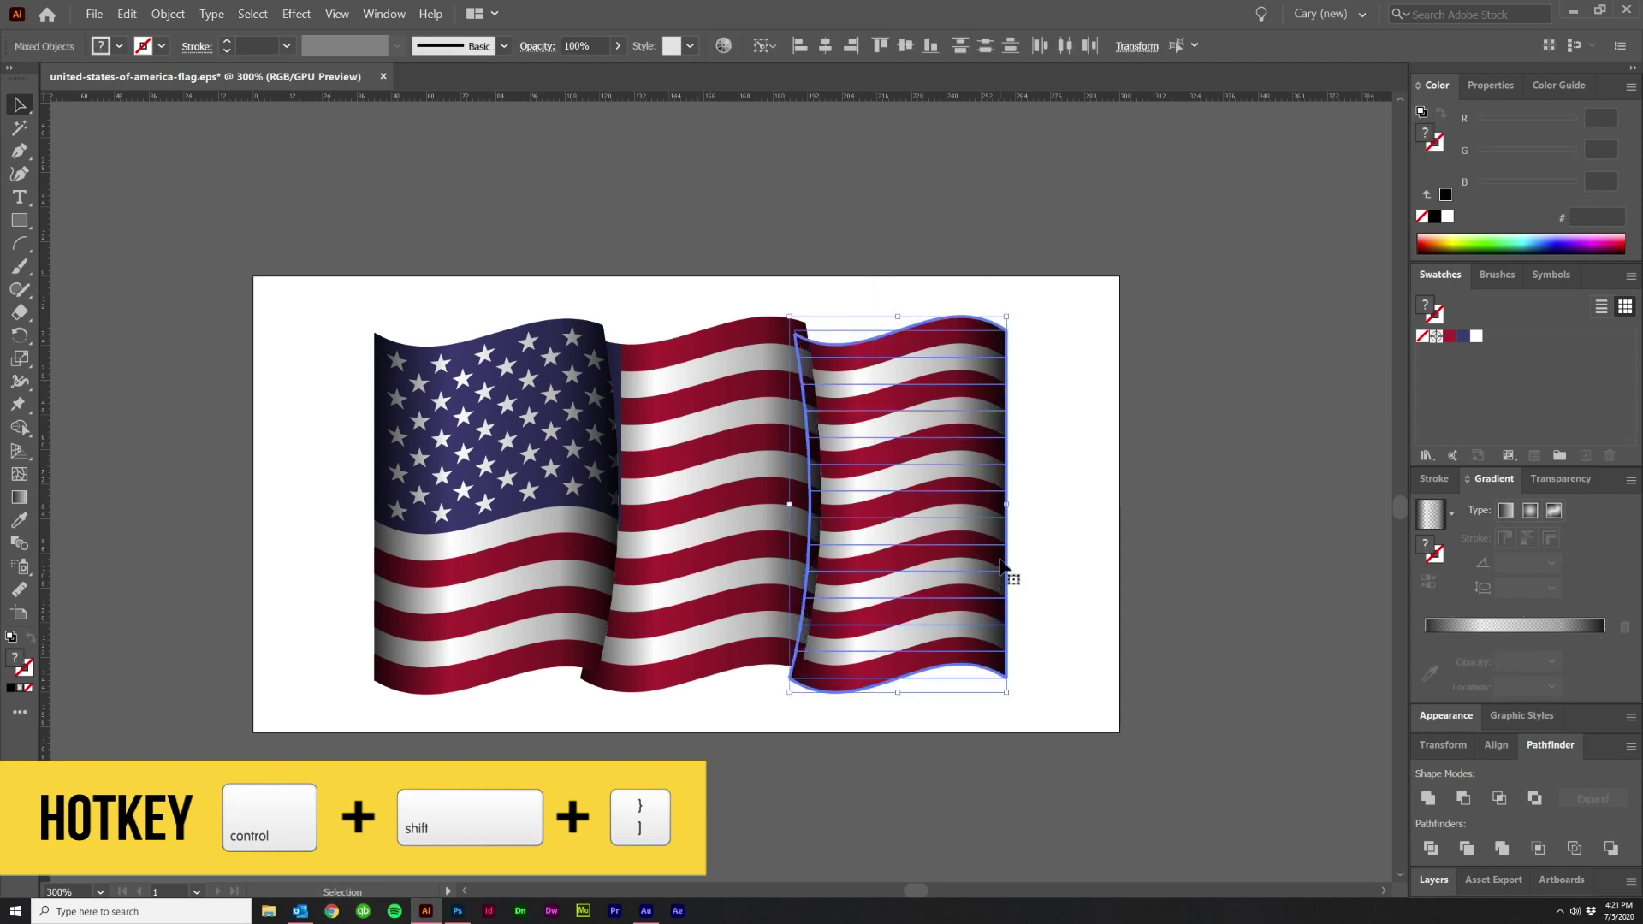
pyautogui.click(1103, 675)
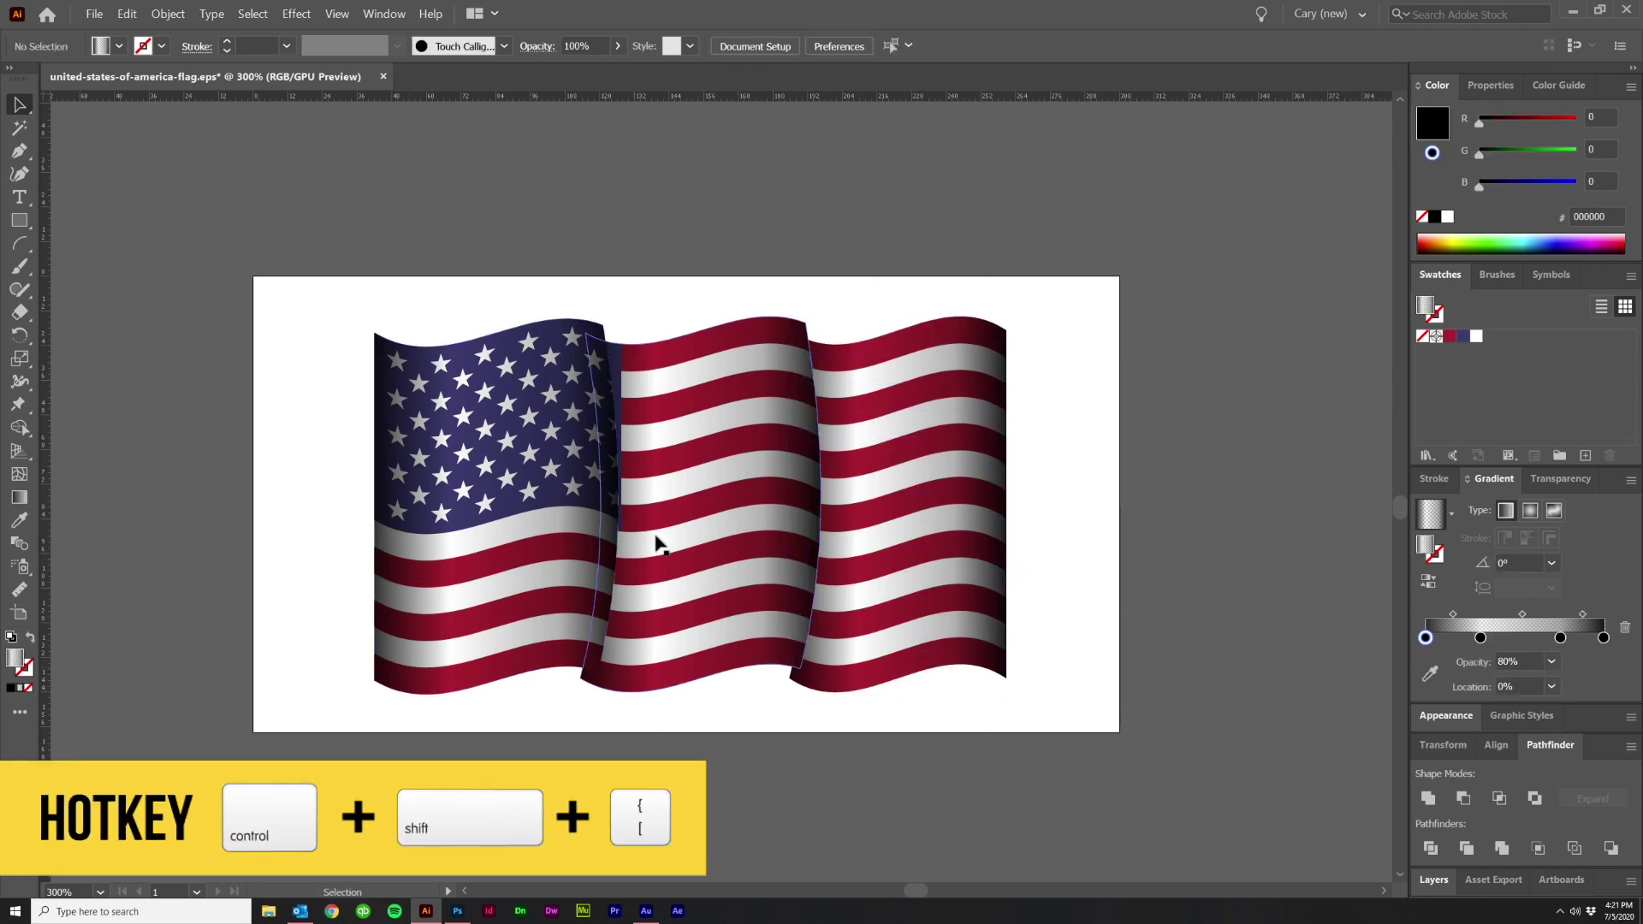
# Step: Shift the first three gradient stops of the middle section's overlay inward from its left edge, placing the 30% opacity stop at about 81%
pyautogui.hscroll(-1, 618, 801)
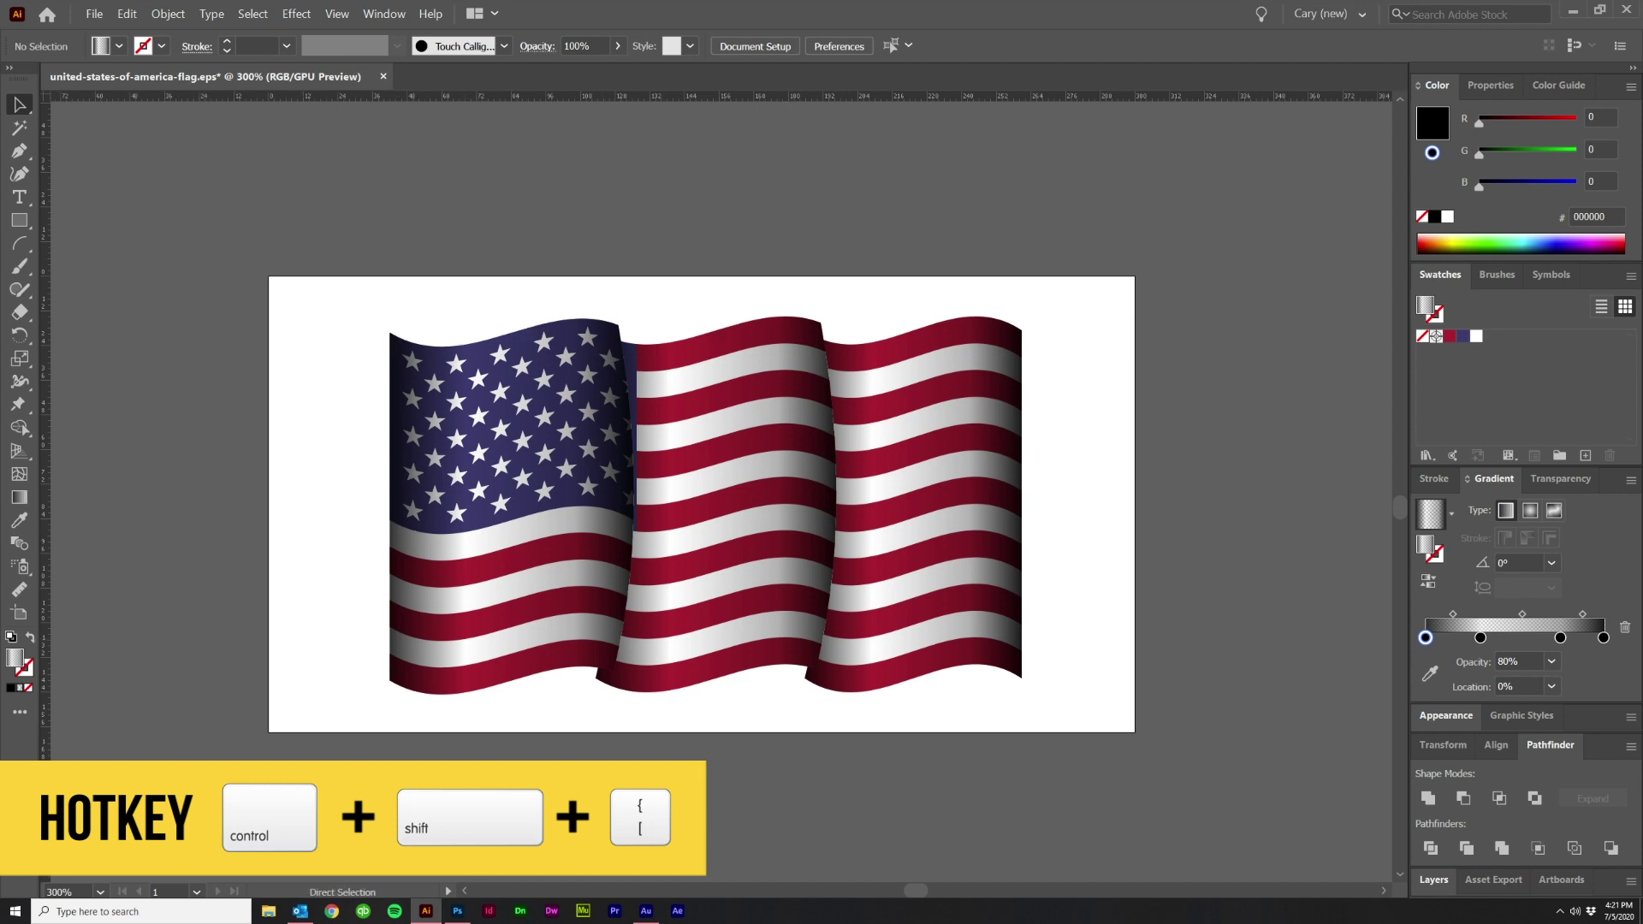
pyautogui.scroll(-2, 618, 802)
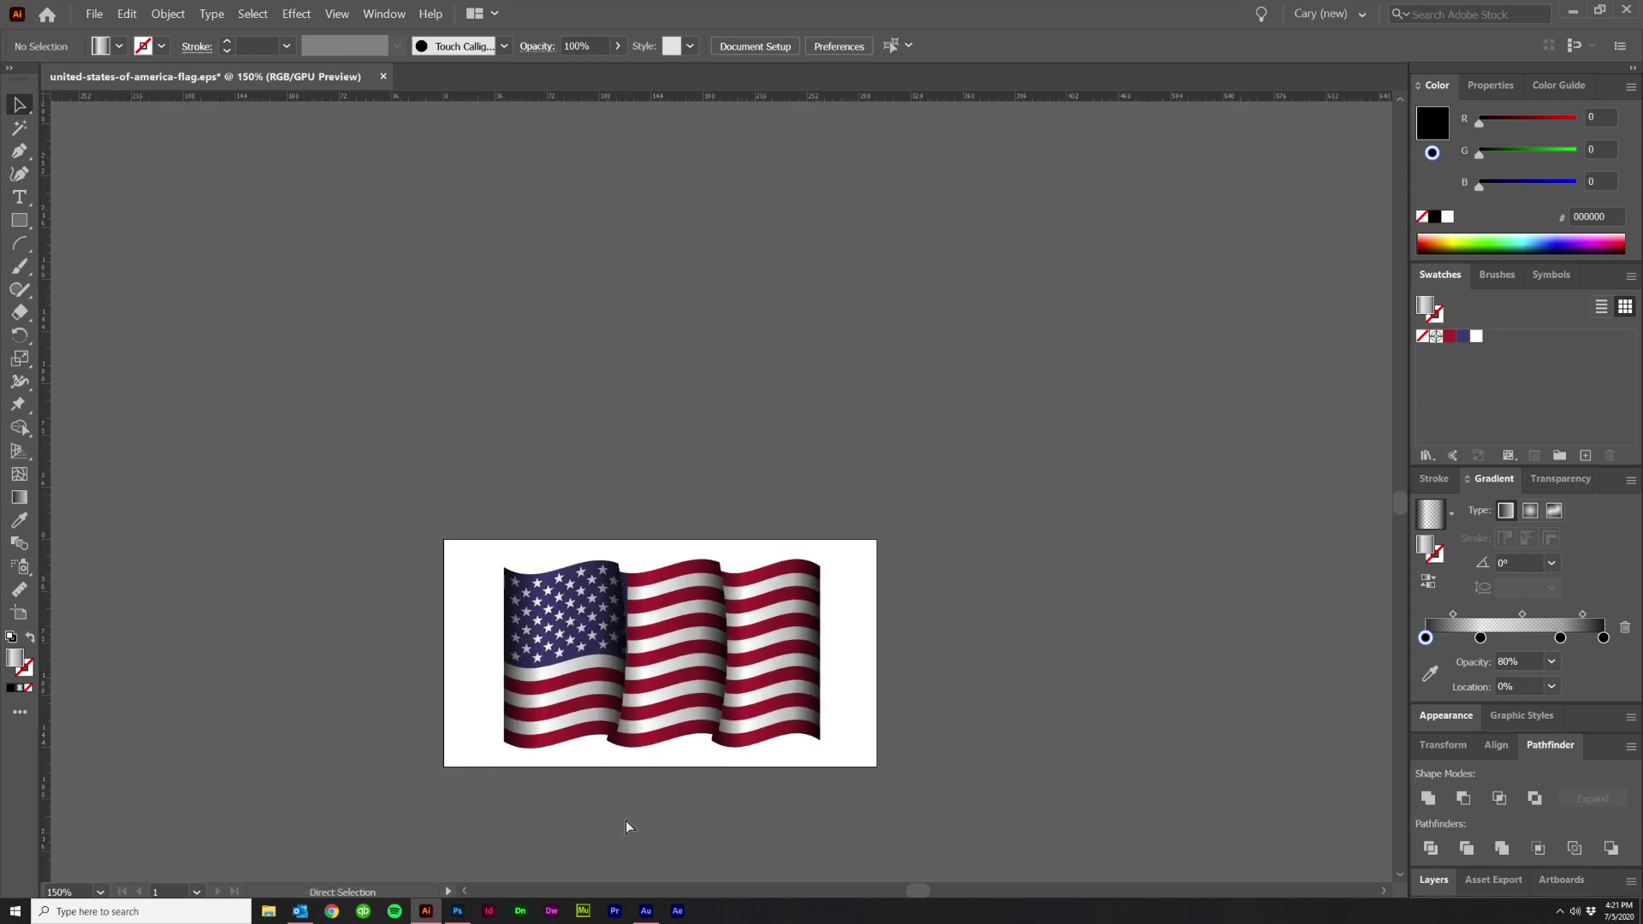
pyautogui.scroll(1, 631, 788)
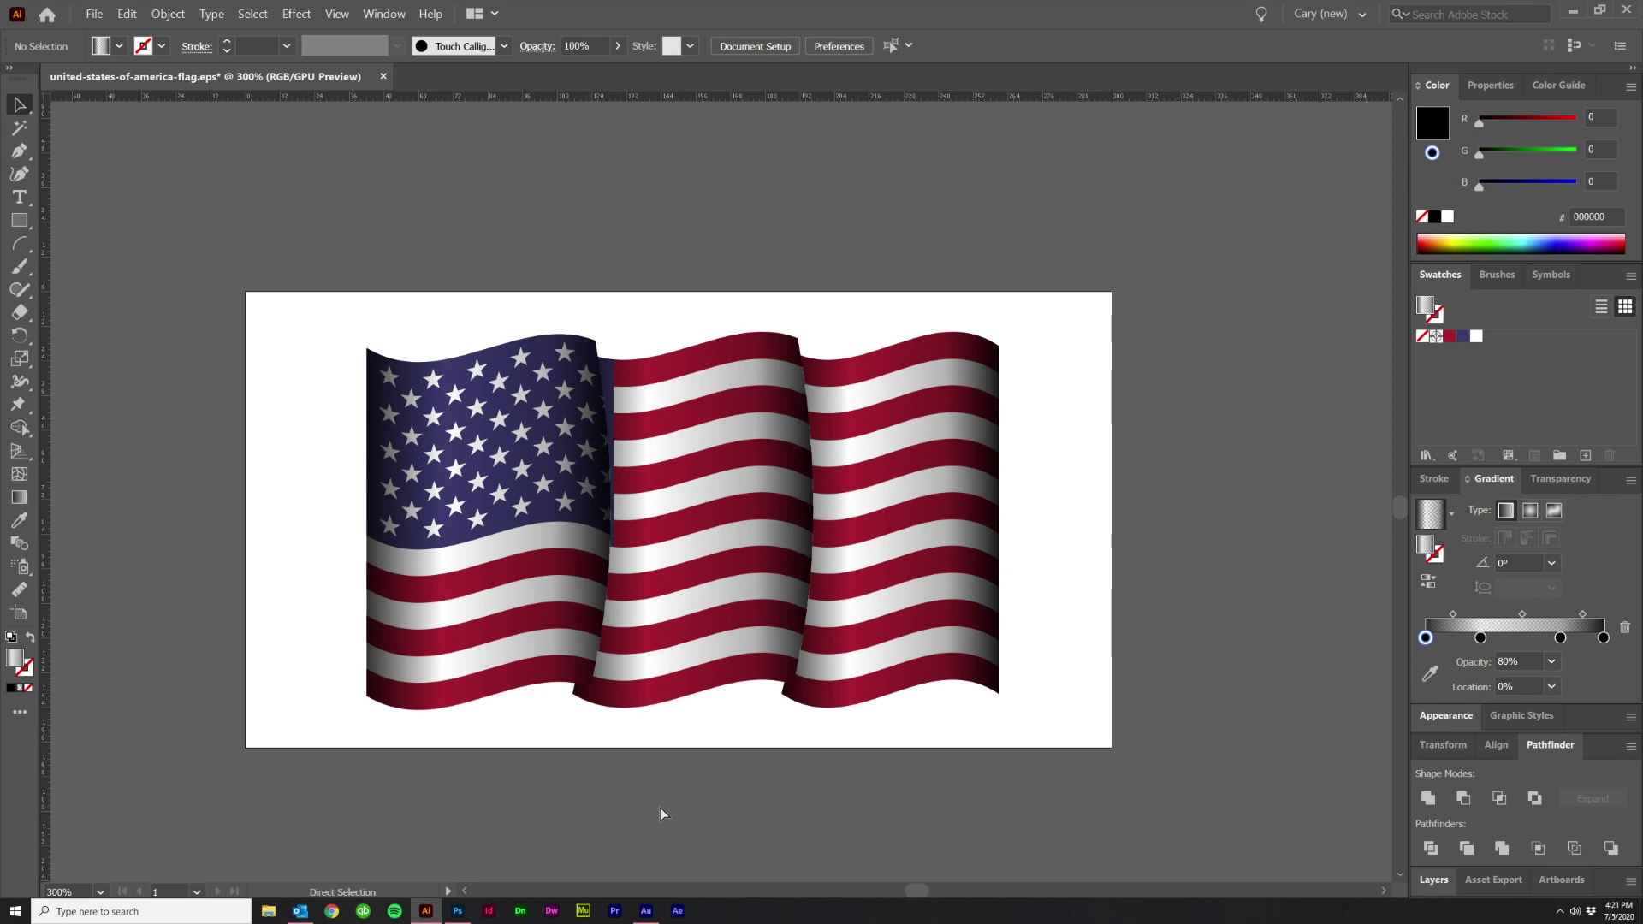
pyautogui.scroll(1, 622, 458)
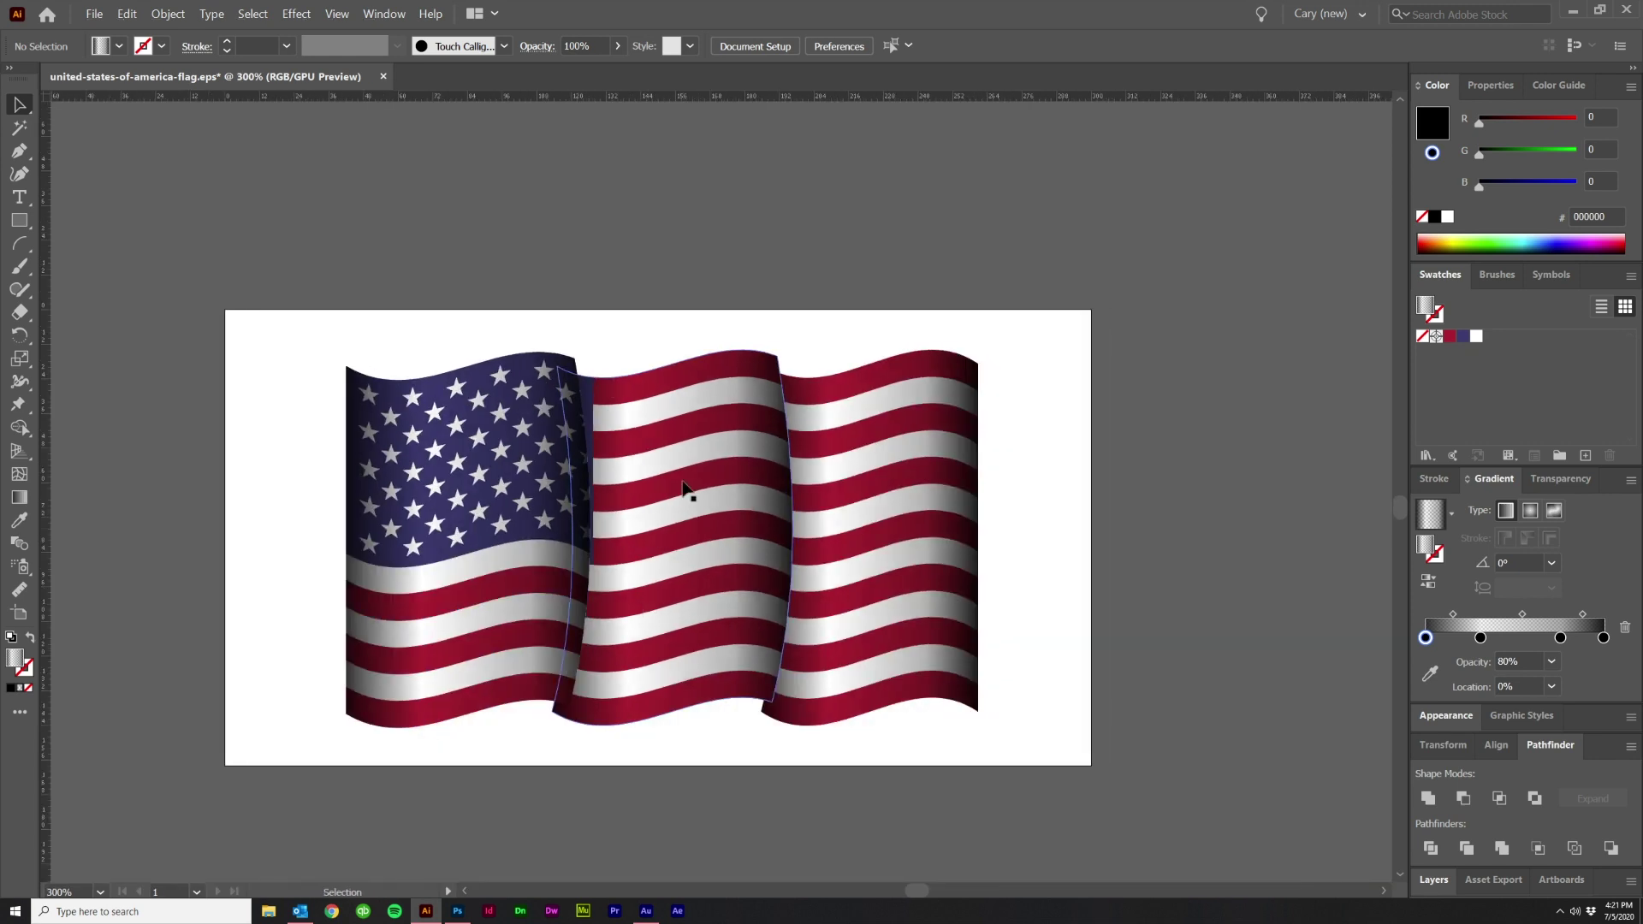
pyautogui.click(679, 549)
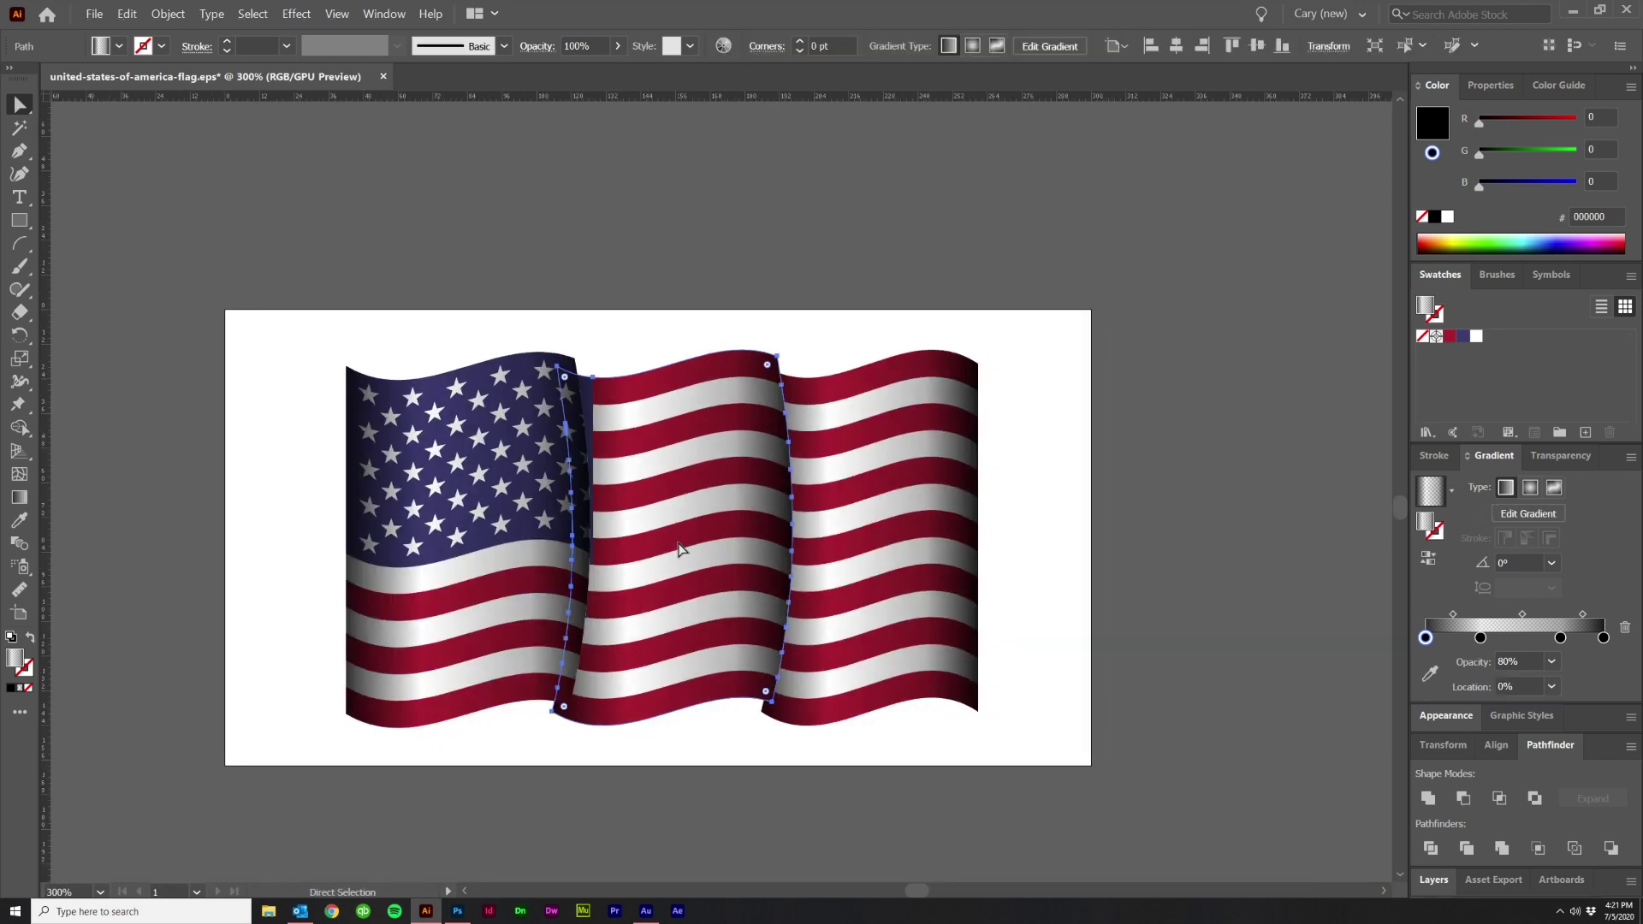
pyautogui.click(19, 497)
pyautogui.scroll(1, 584, 586)
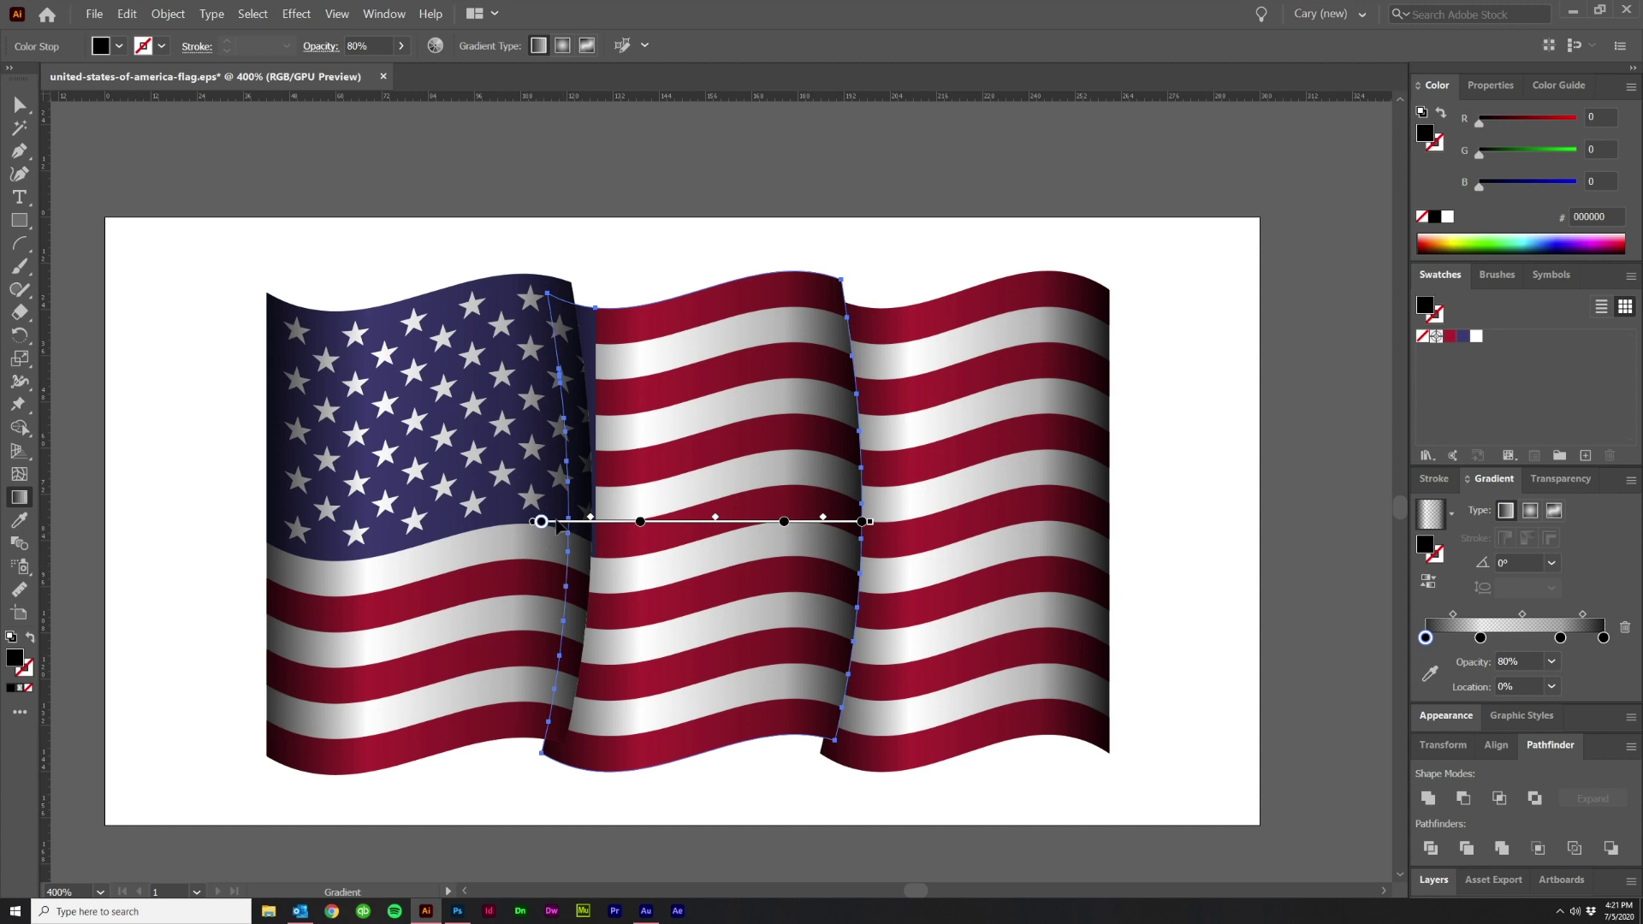
pyautogui.press('a')
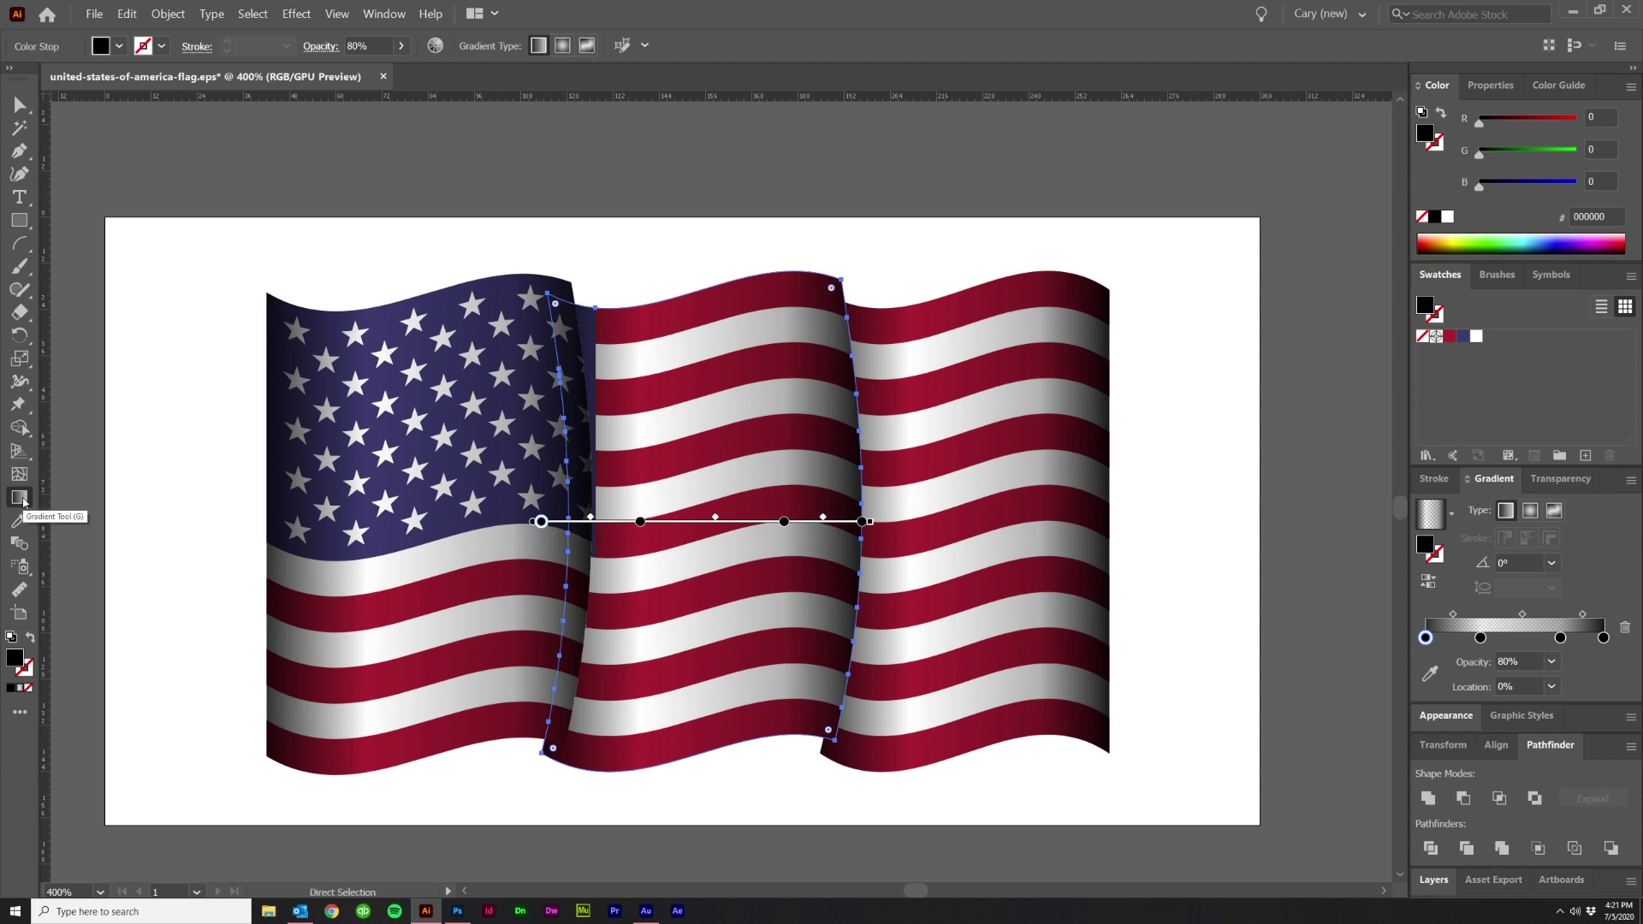
pyautogui.moveTo(541, 525)
pyautogui.mouseDown()
pyautogui.moveTo(706, 538)
pyautogui.moveTo(800, 523)
pyautogui.mouseUp()
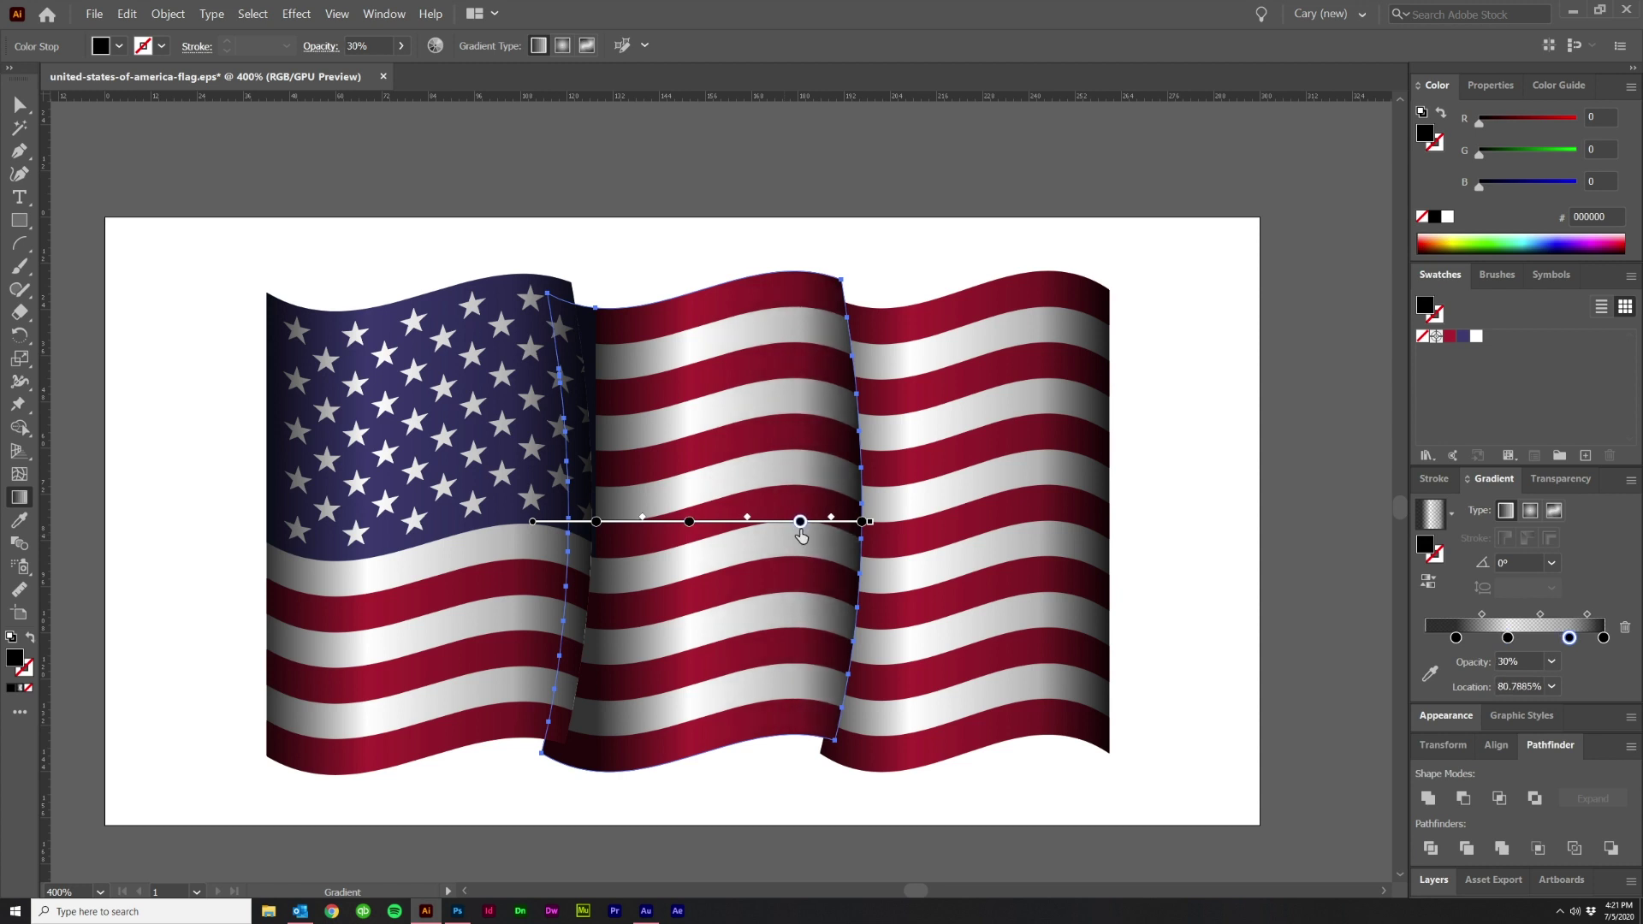
# Step: Shift the first three gradient stops of the right section's overlay to the right, placing the 0% opacity stop at about 42%
pyautogui.scroll(-2, 773, 584)
pyautogui.scroll(2, 918, 606)
pyautogui.press('a')
pyautogui.click(756, 523)
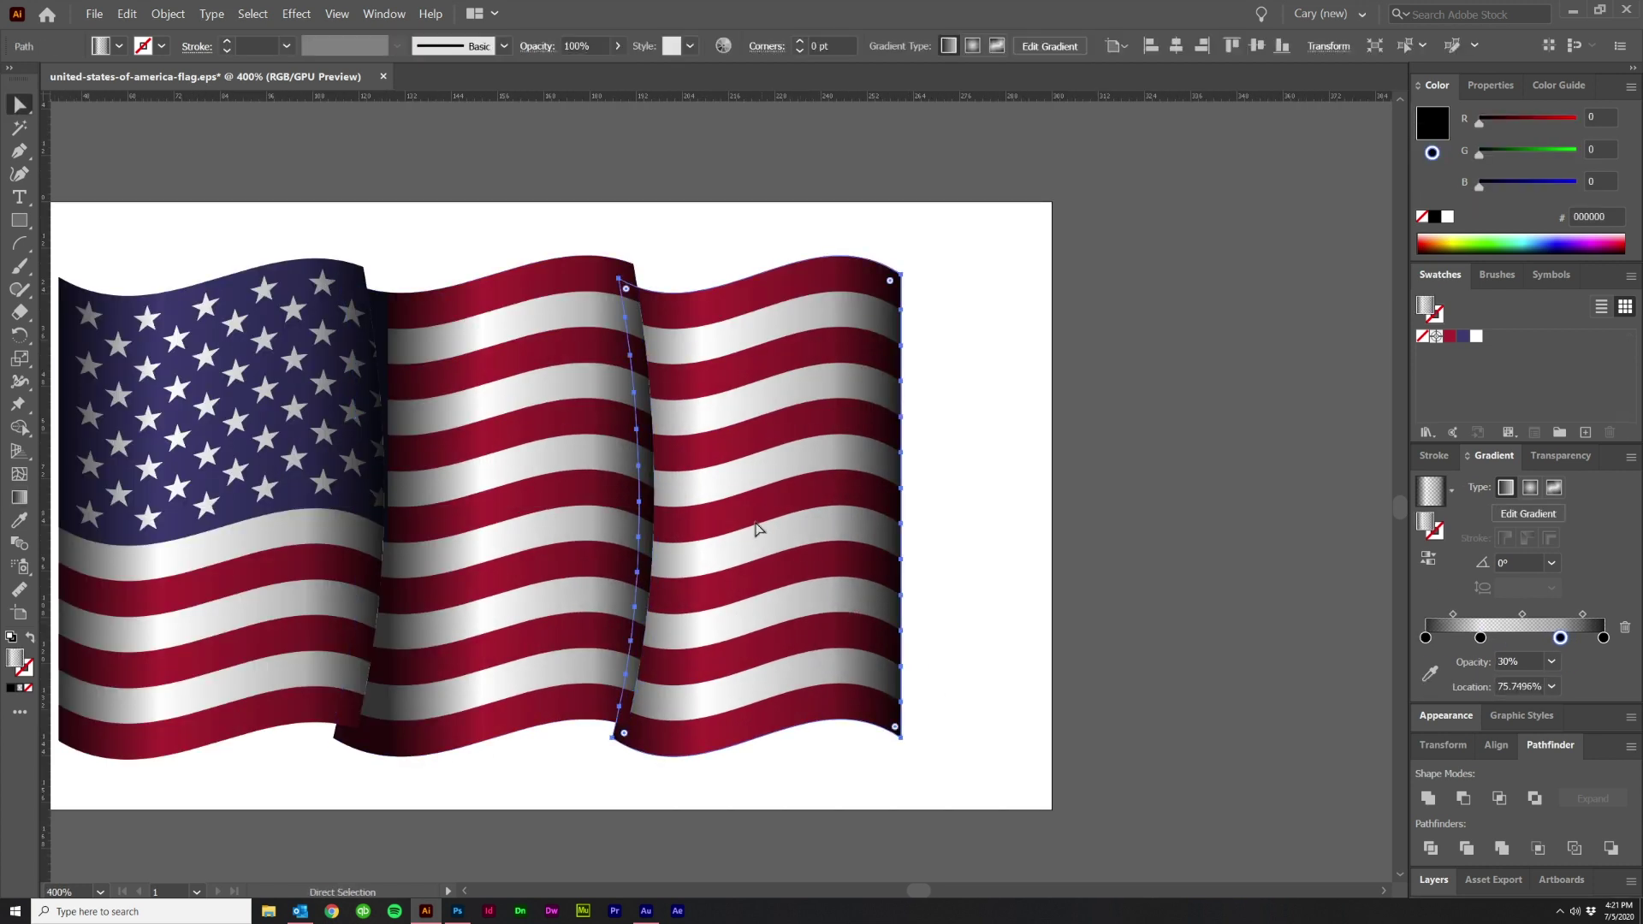
pyautogui.click(19, 497)
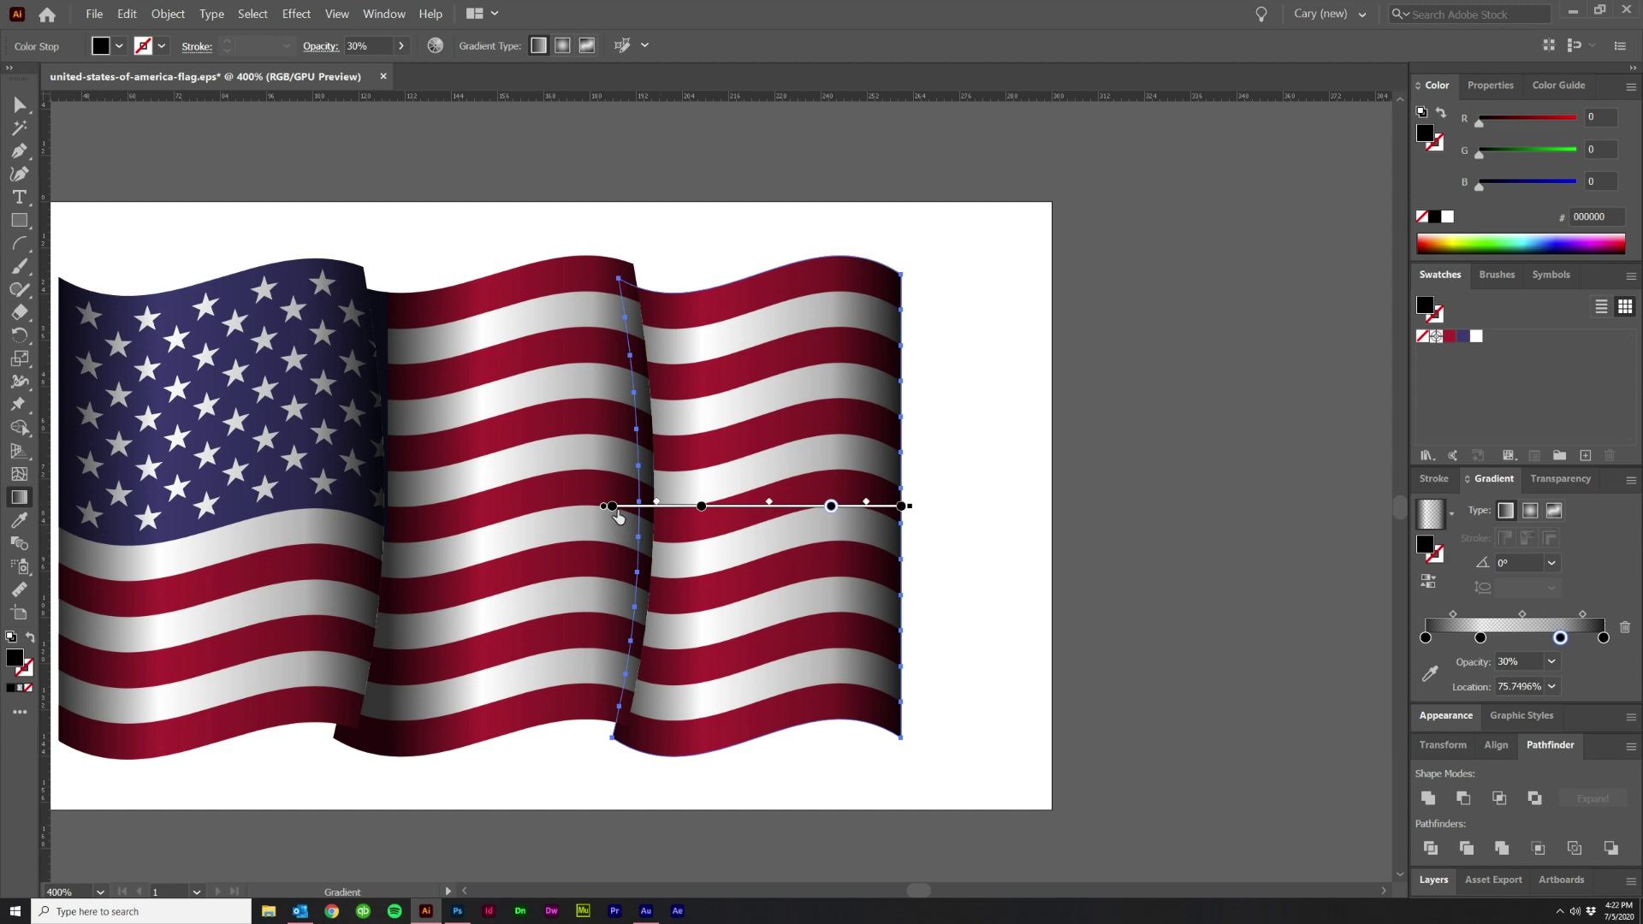
pyautogui.moveTo(615, 510)
pyautogui.mouseDown()
pyautogui.moveTo(734, 508)
pyautogui.moveTo(687, 504)
pyautogui.mouseUp()
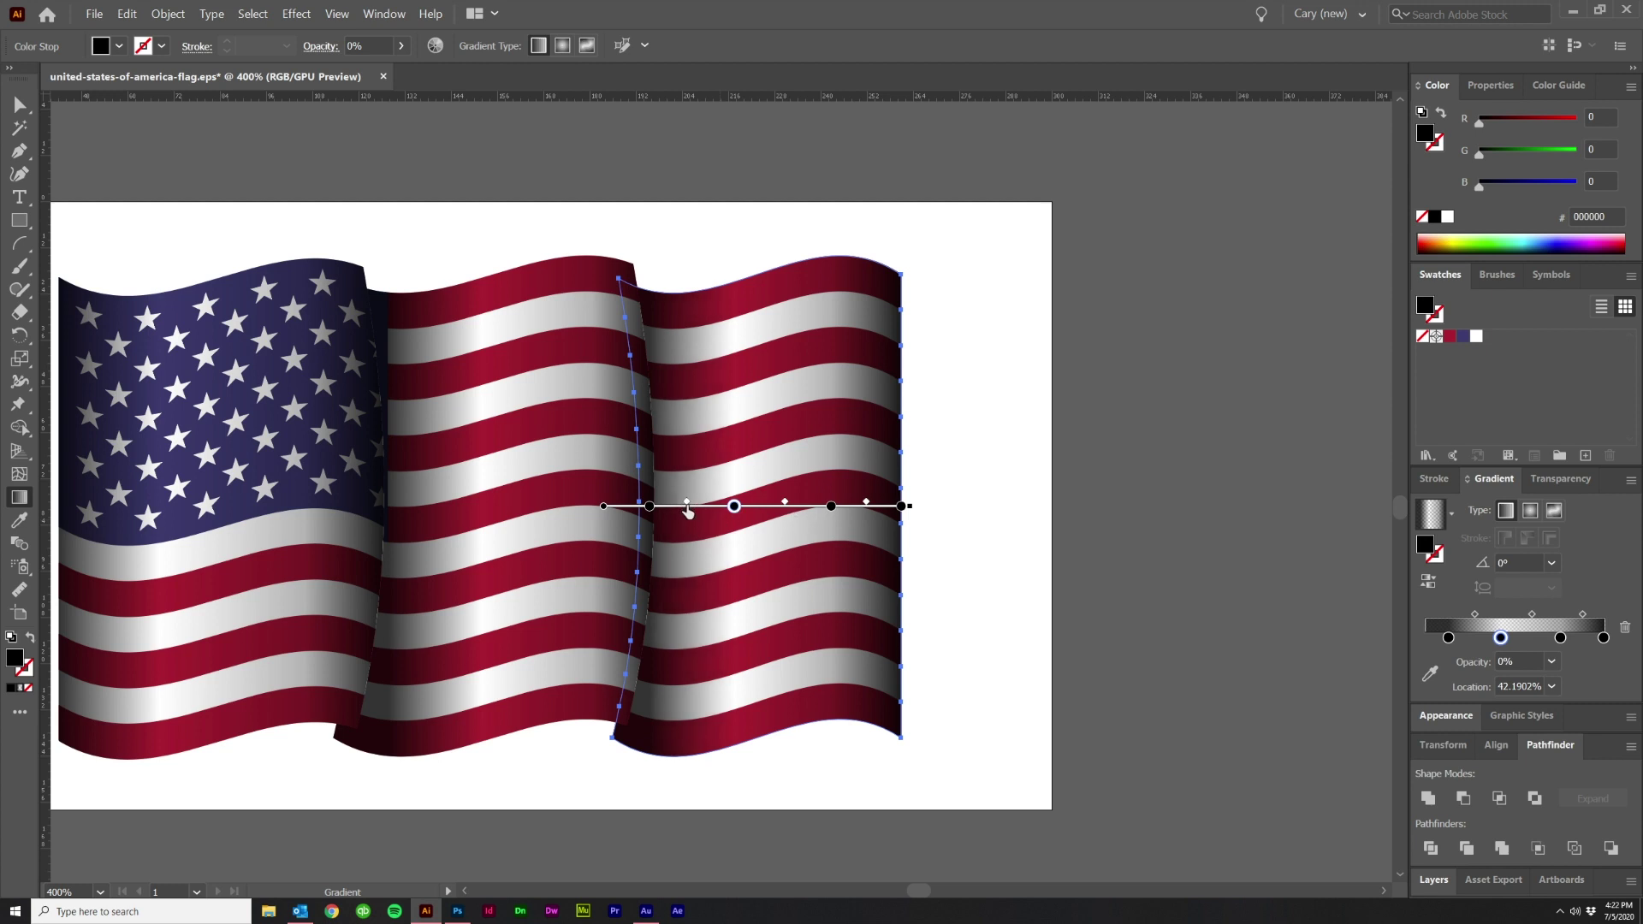
pyautogui.moveTo(830, 510); pyautogui.dragTo(885, 506)
# Step: Adjust the left section's overlay gradient, placing its 30% opacity stop at about 83% and refining the blend midpoint
pyautogui.press('a')
pyautogui.scroll(-2, 834, 552)
pyautogui.scroll(2, 678, 544)
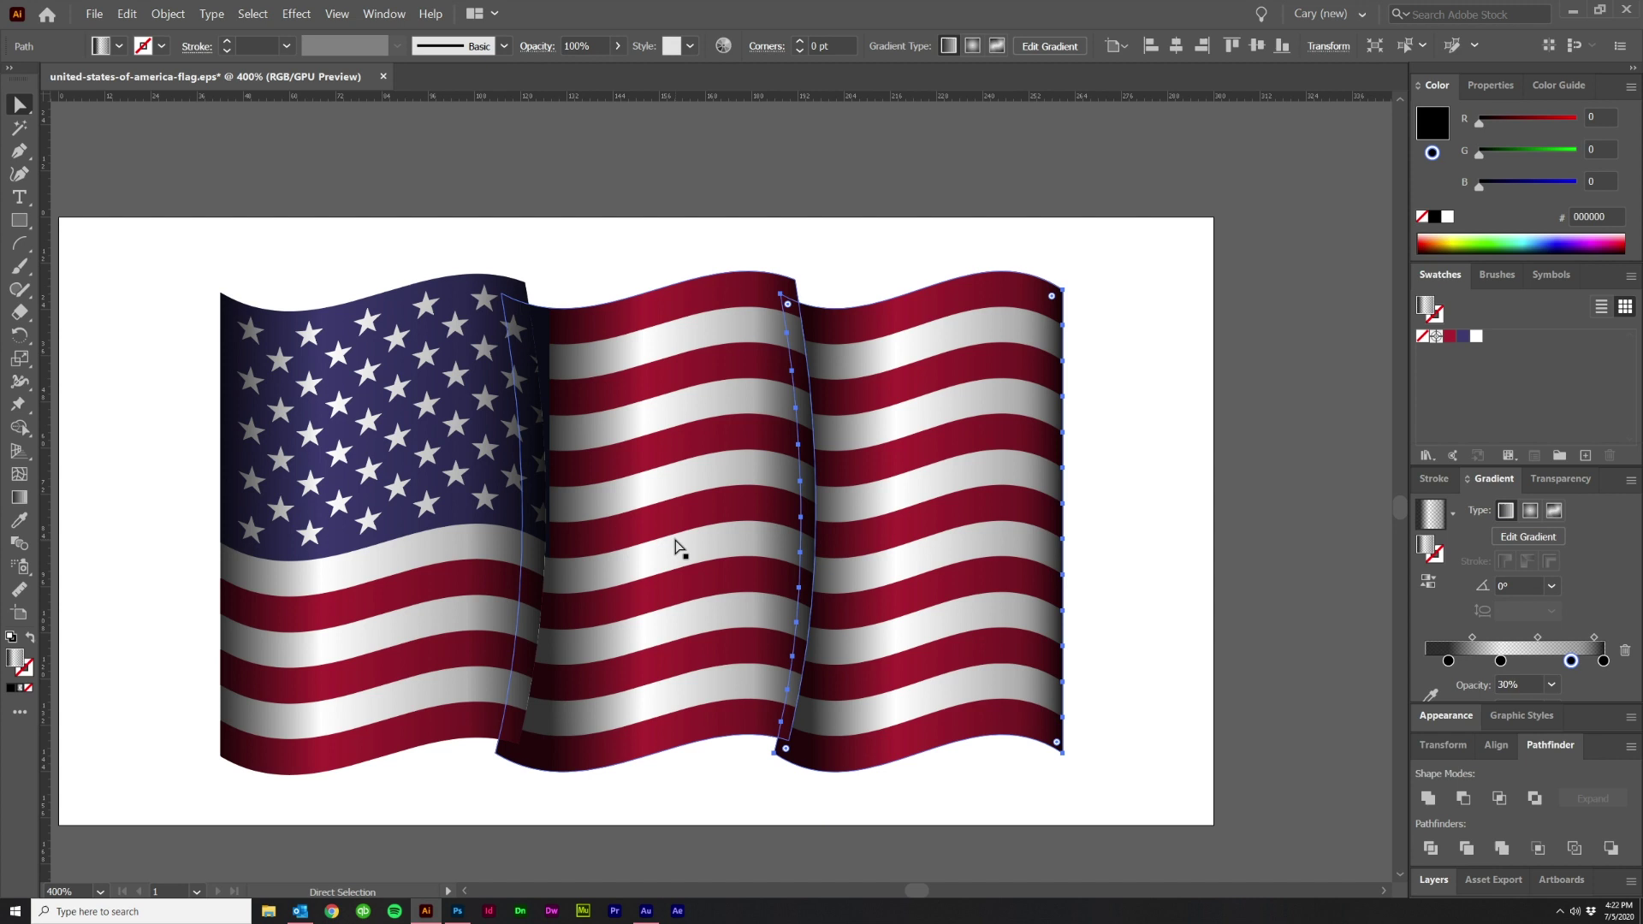
pyautogui.click(463, 546)
pyautogui.click(20, 500)
pyautogui.moveTo(505, 522)
pyautogui.mouseDown()
pyautogui.moveTo(523, 522)
pyautogui.moveTo(438, 522)
pyautogui.mouseUp()
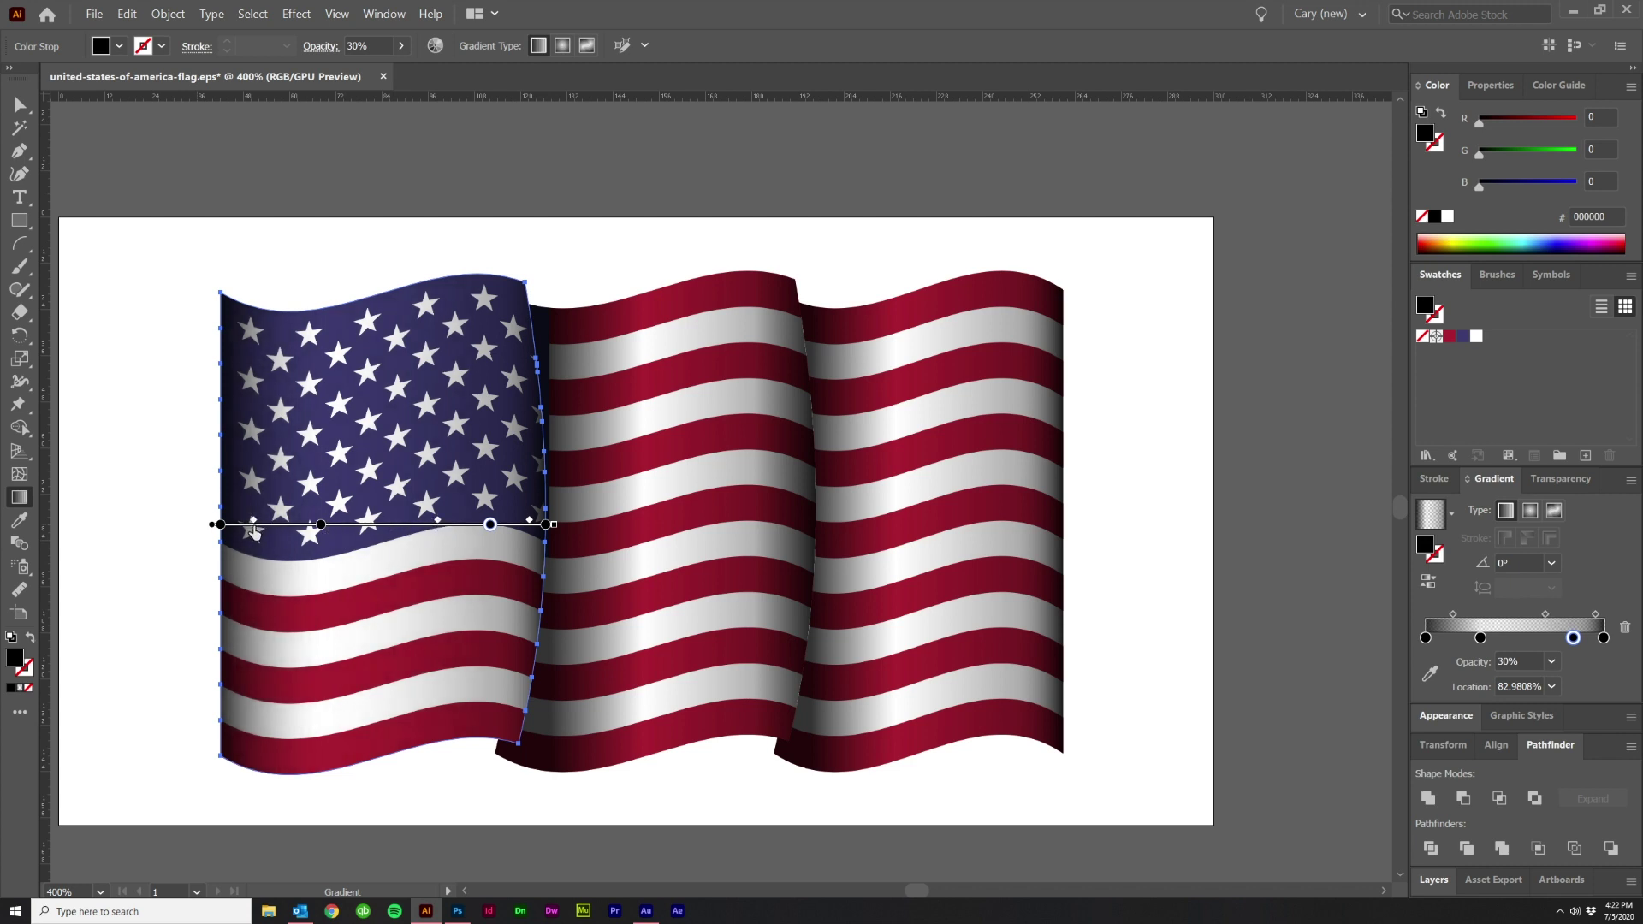
pyautogui.scroll(-3, 256, 569)
pyautogui.press('b')
pyautogui.press('v')
pyautogui.click(698, 631)
pyautogui.moveTo(725, 684); pyautogui.dragTo(638, 552)
pyautogui.press('Delete')
pyautogui.scroll(-1, 472, 648)
pyautogui.scroll(4, 315, 634)
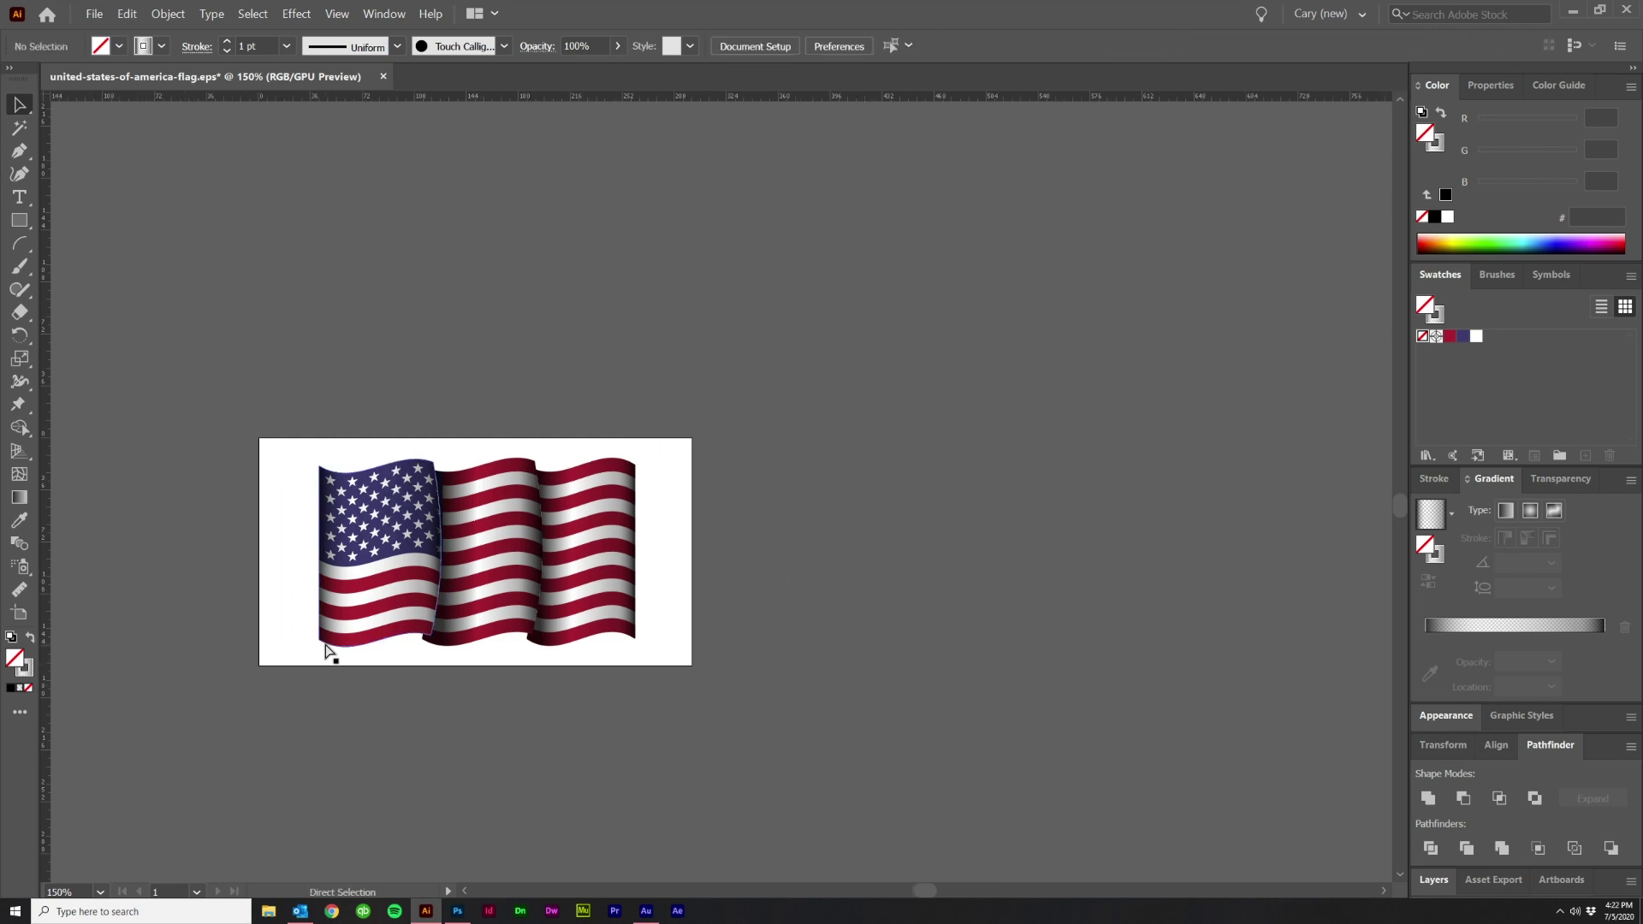
# Step: Try rotating the complete flag with its overlays counter-clockwise, and undo the rotation
pyautogui.scroll(-2, 560, 659)
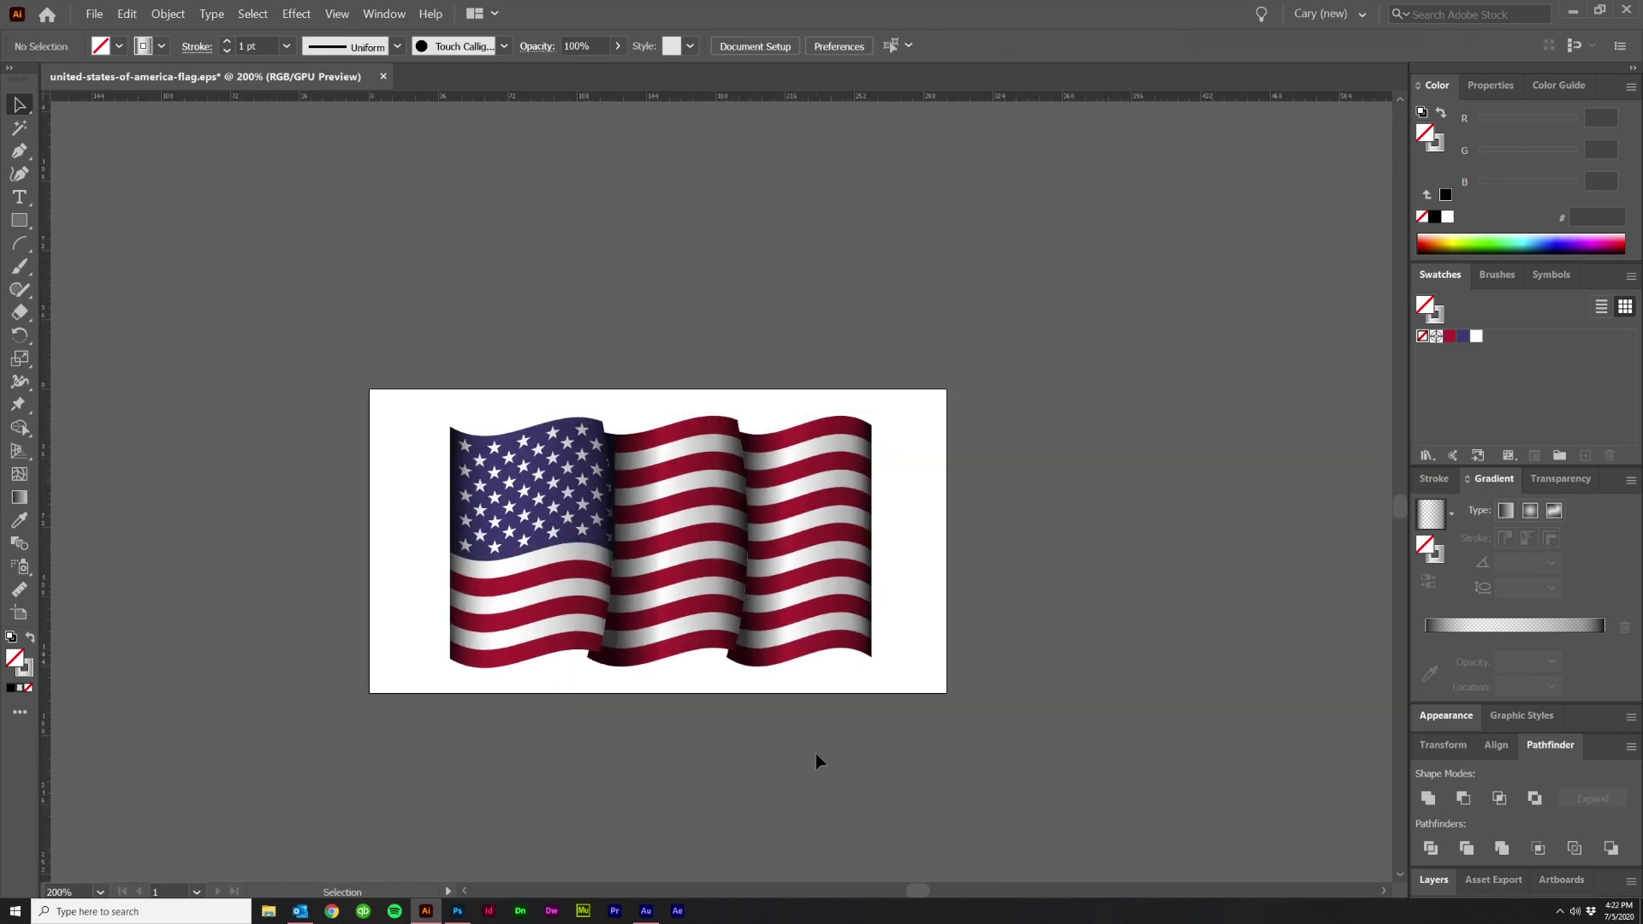
pyautogui.hscroll(-1, 690, 714)
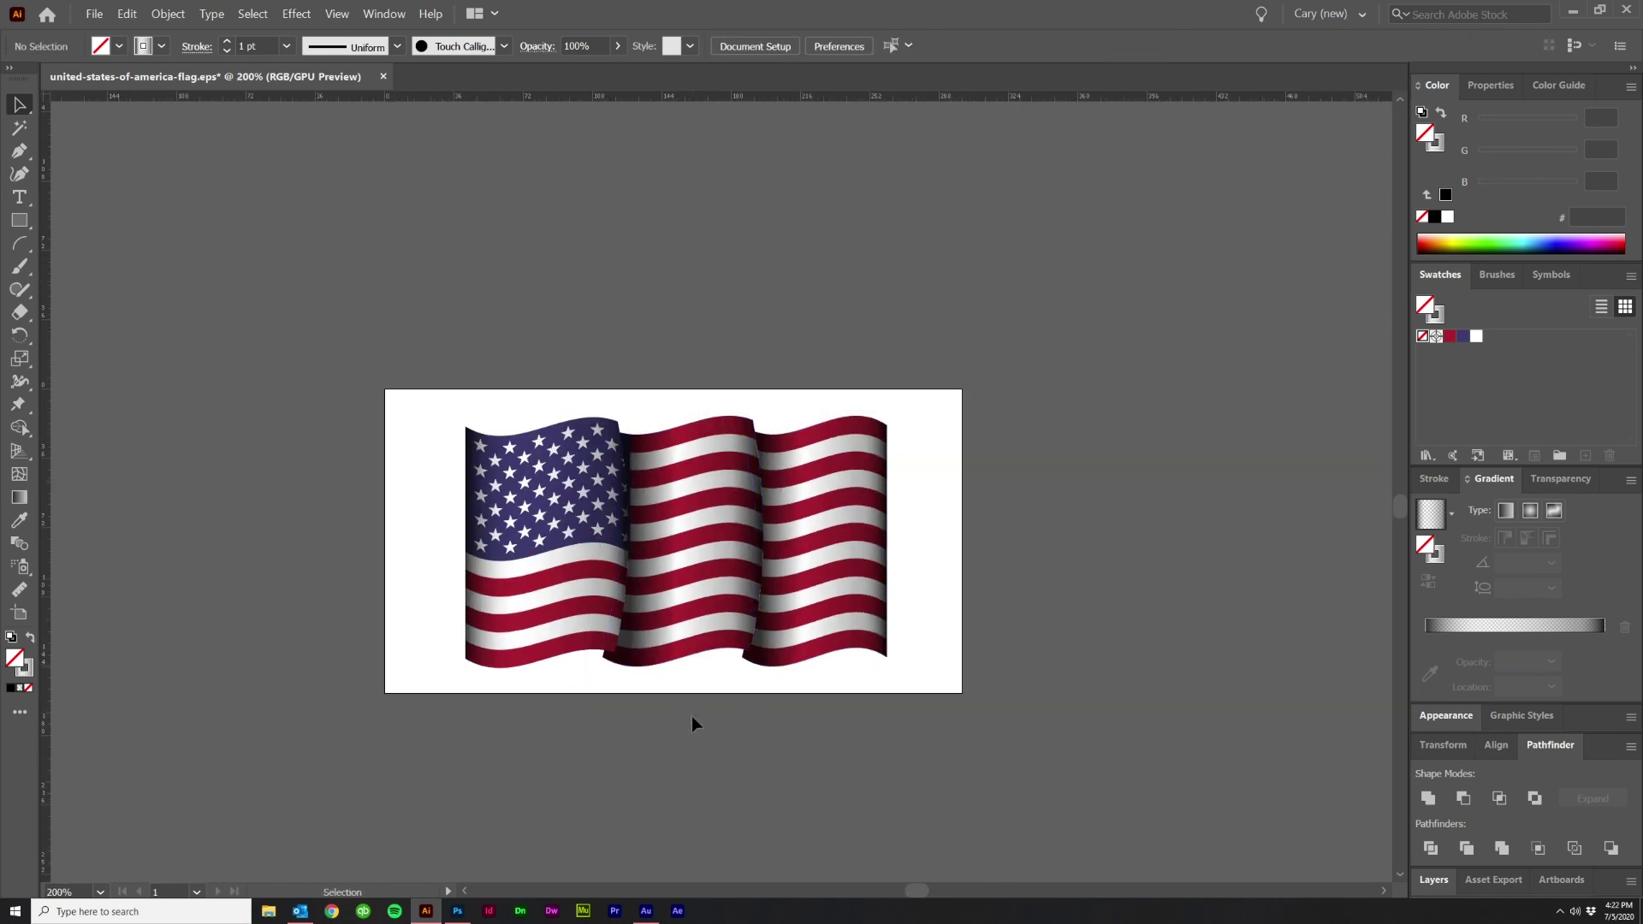
pyautogui.hotkey('ctrl', 'a')
pyautogui.scroll(-1, 705, 736)
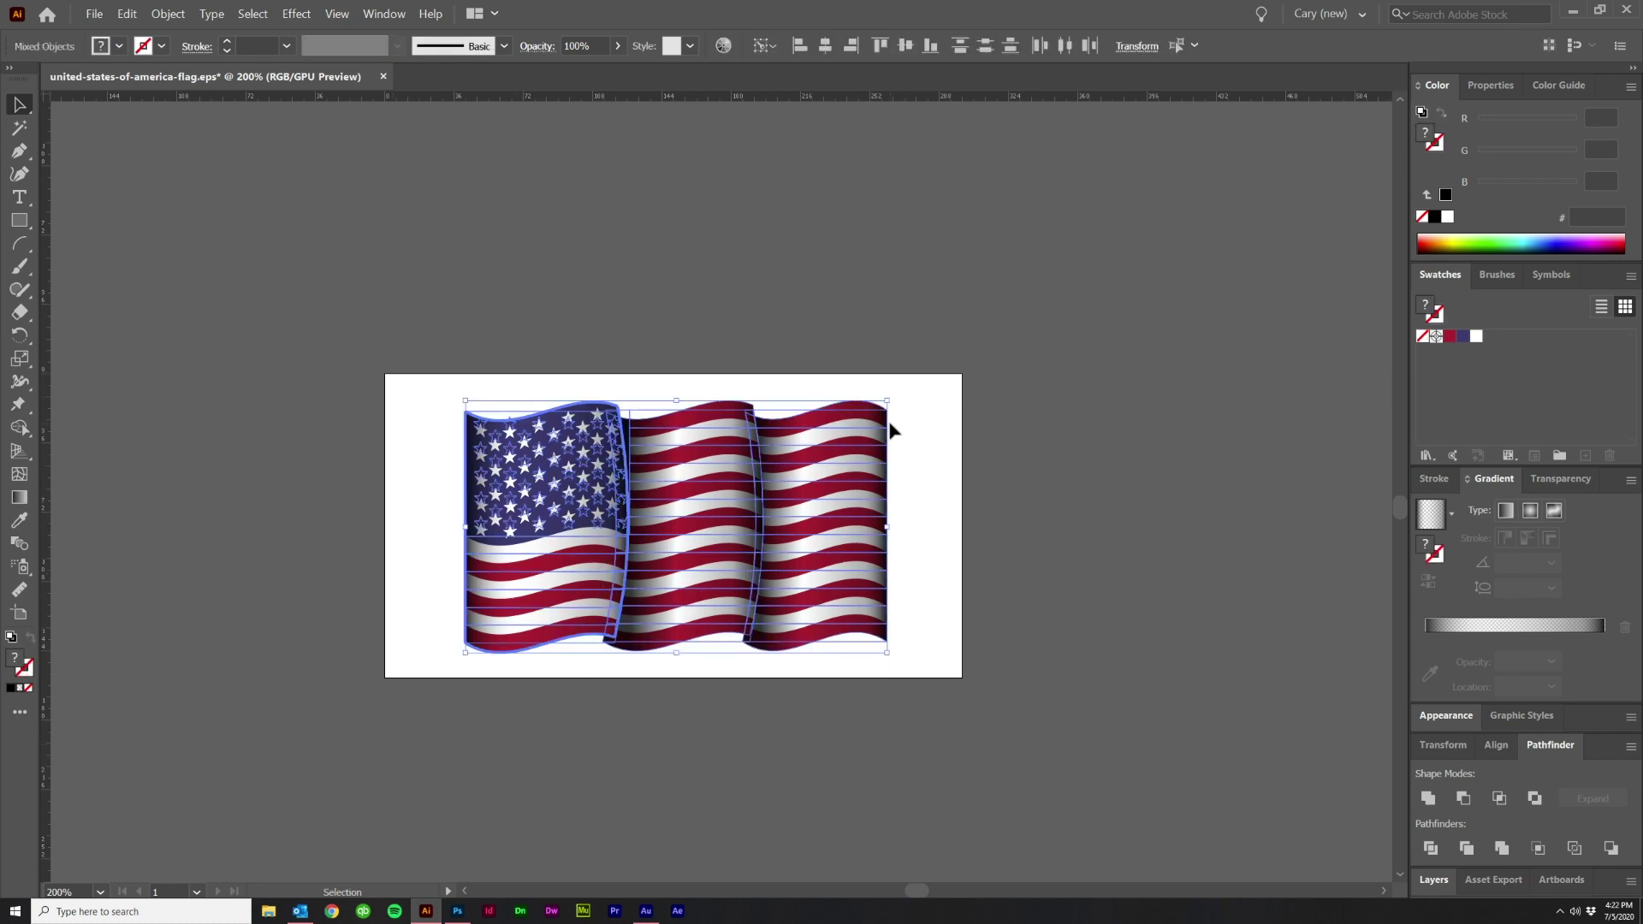
pyautogui.moveTo(891, 394); pyautogui.dragTo(774, 283)
pyautogui.click(1186, 690)
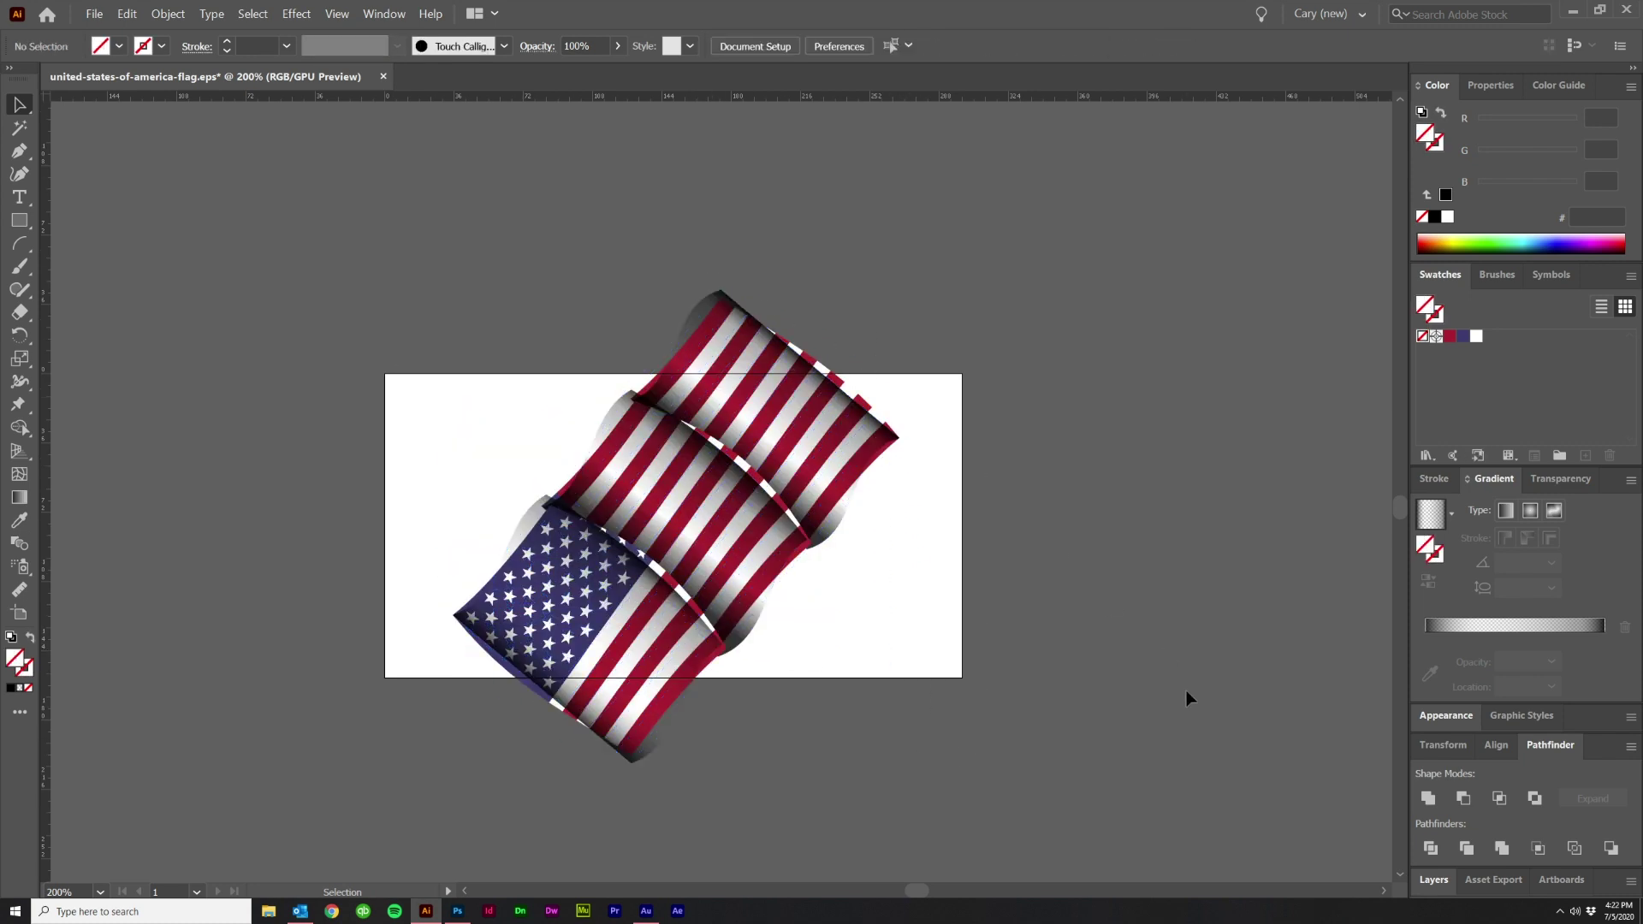
pyautogui.hotkey('ctrl', 'z')
pyautogui.hotkey('ctrl', 'z')
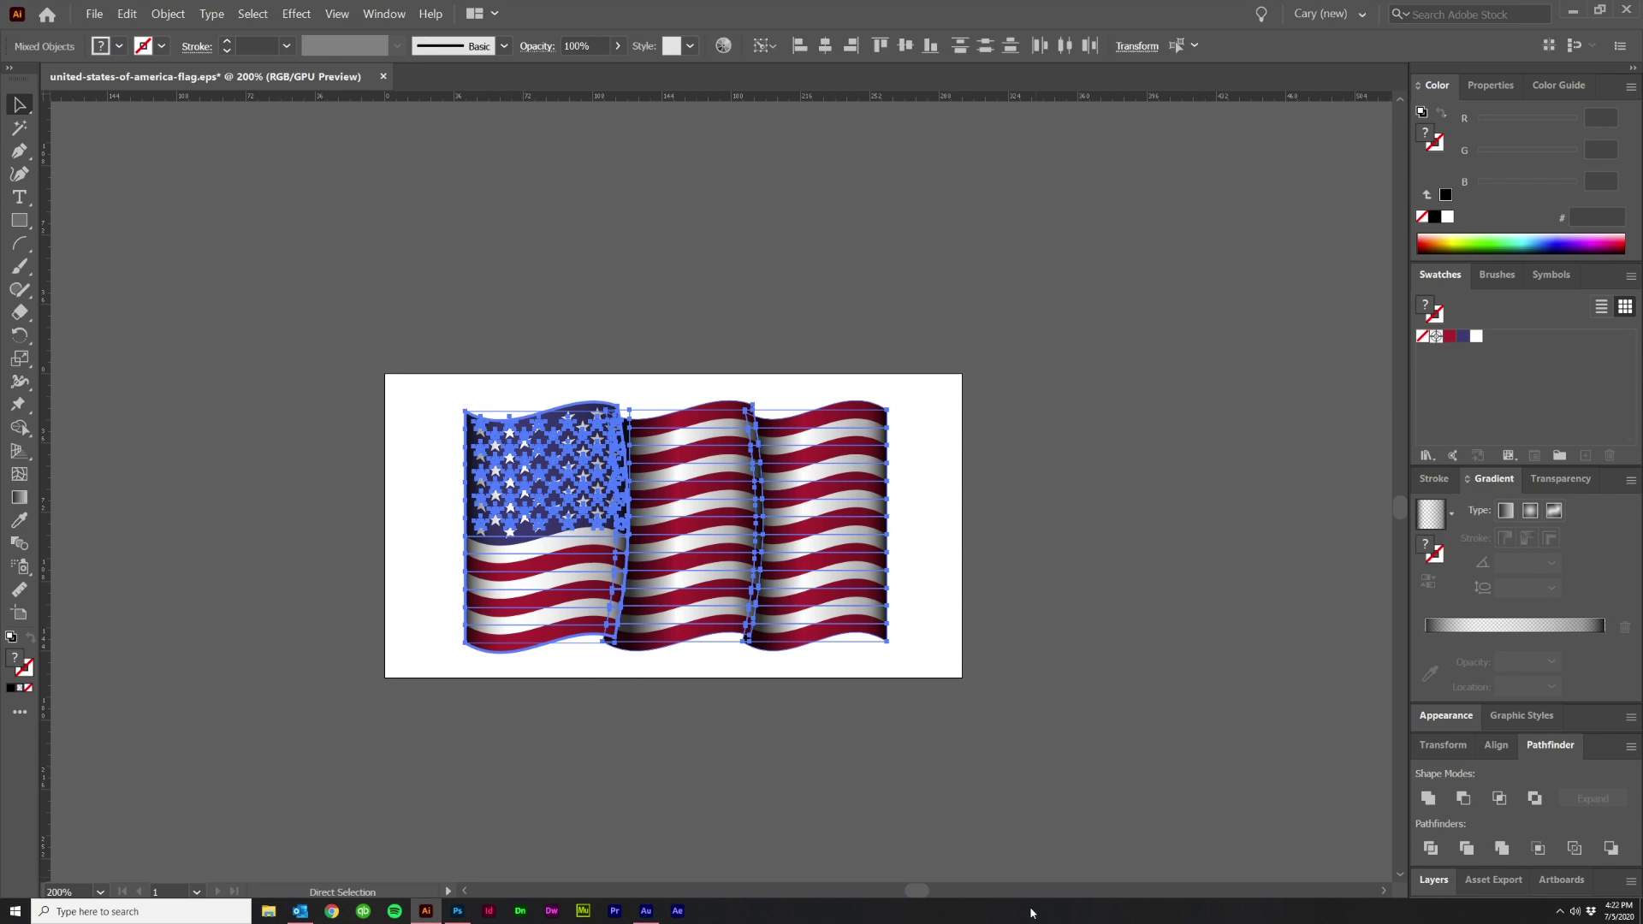
# Step: Inspect the appearance attributes and live effects applied to the middle flag section
pyautogui.press('v')
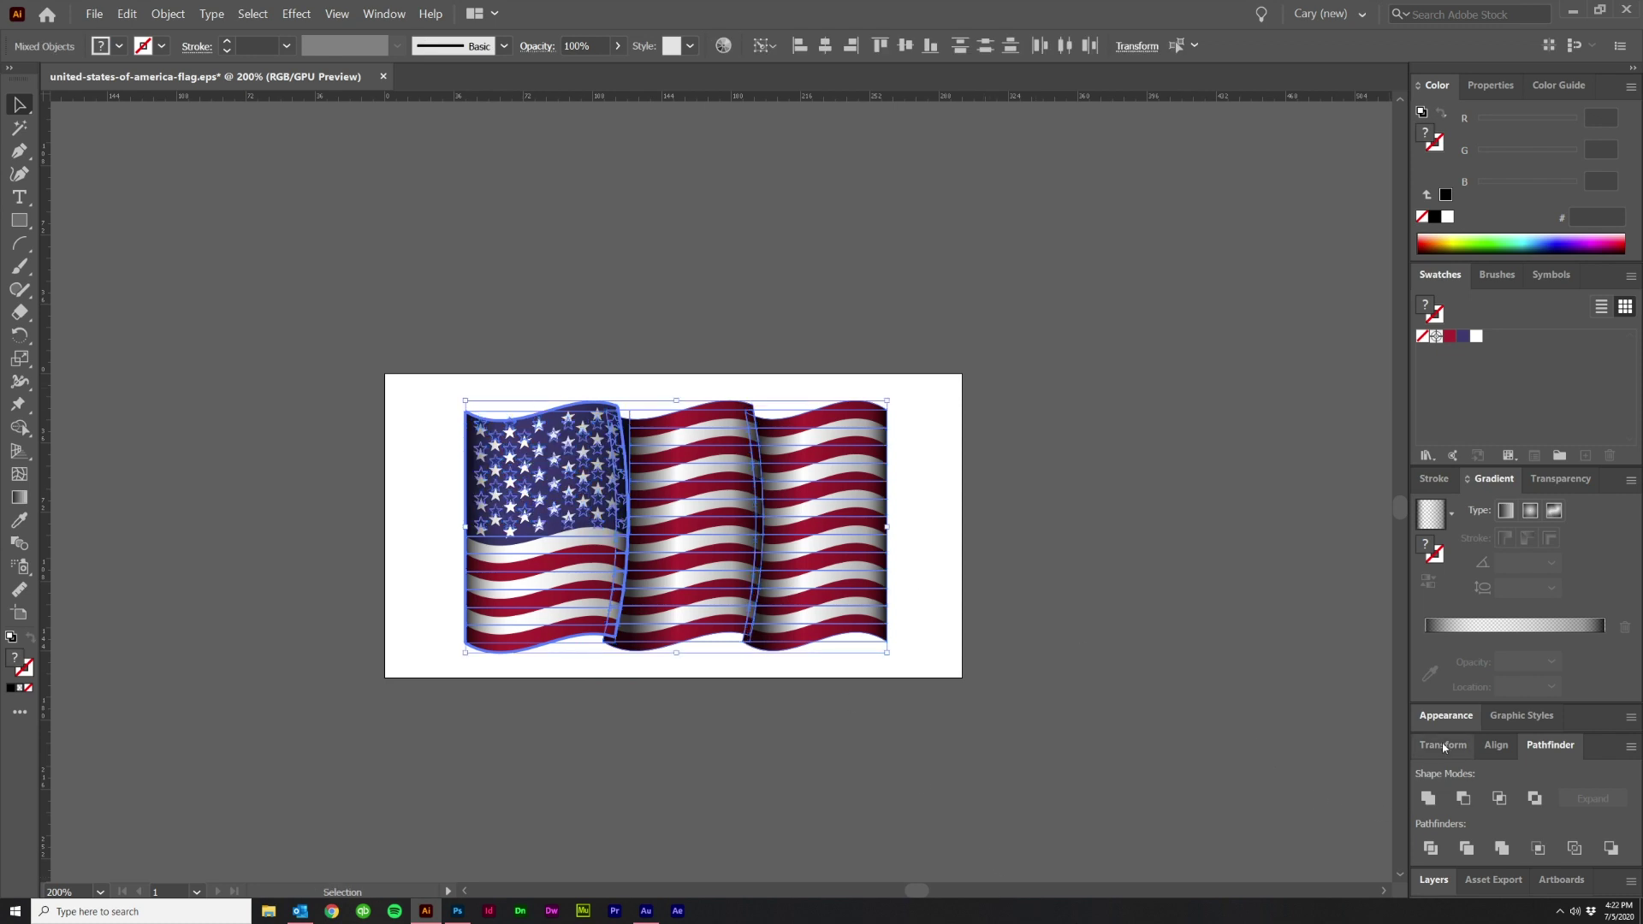
pyautogui.click(1444, 717)
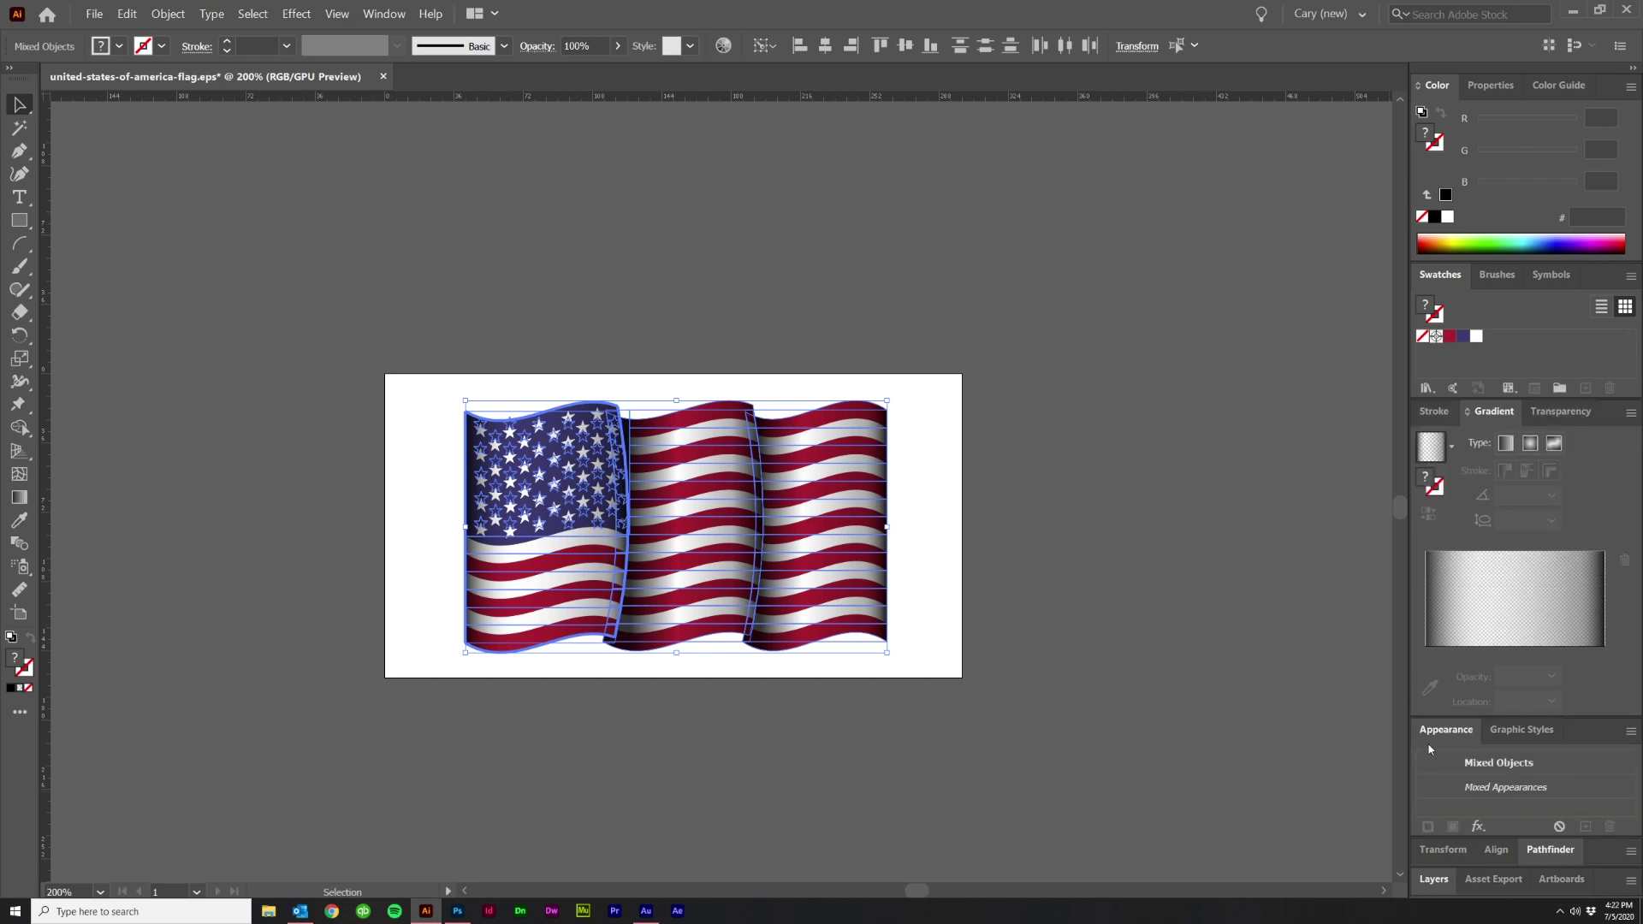
pyautogui.scroll(-1, 891, 639)
pyautogui.click(901, 660)
pyautogui.click(629, 631)
pyautogui.moveTo(670, 366); pyautogui.dragTo(712, 448)
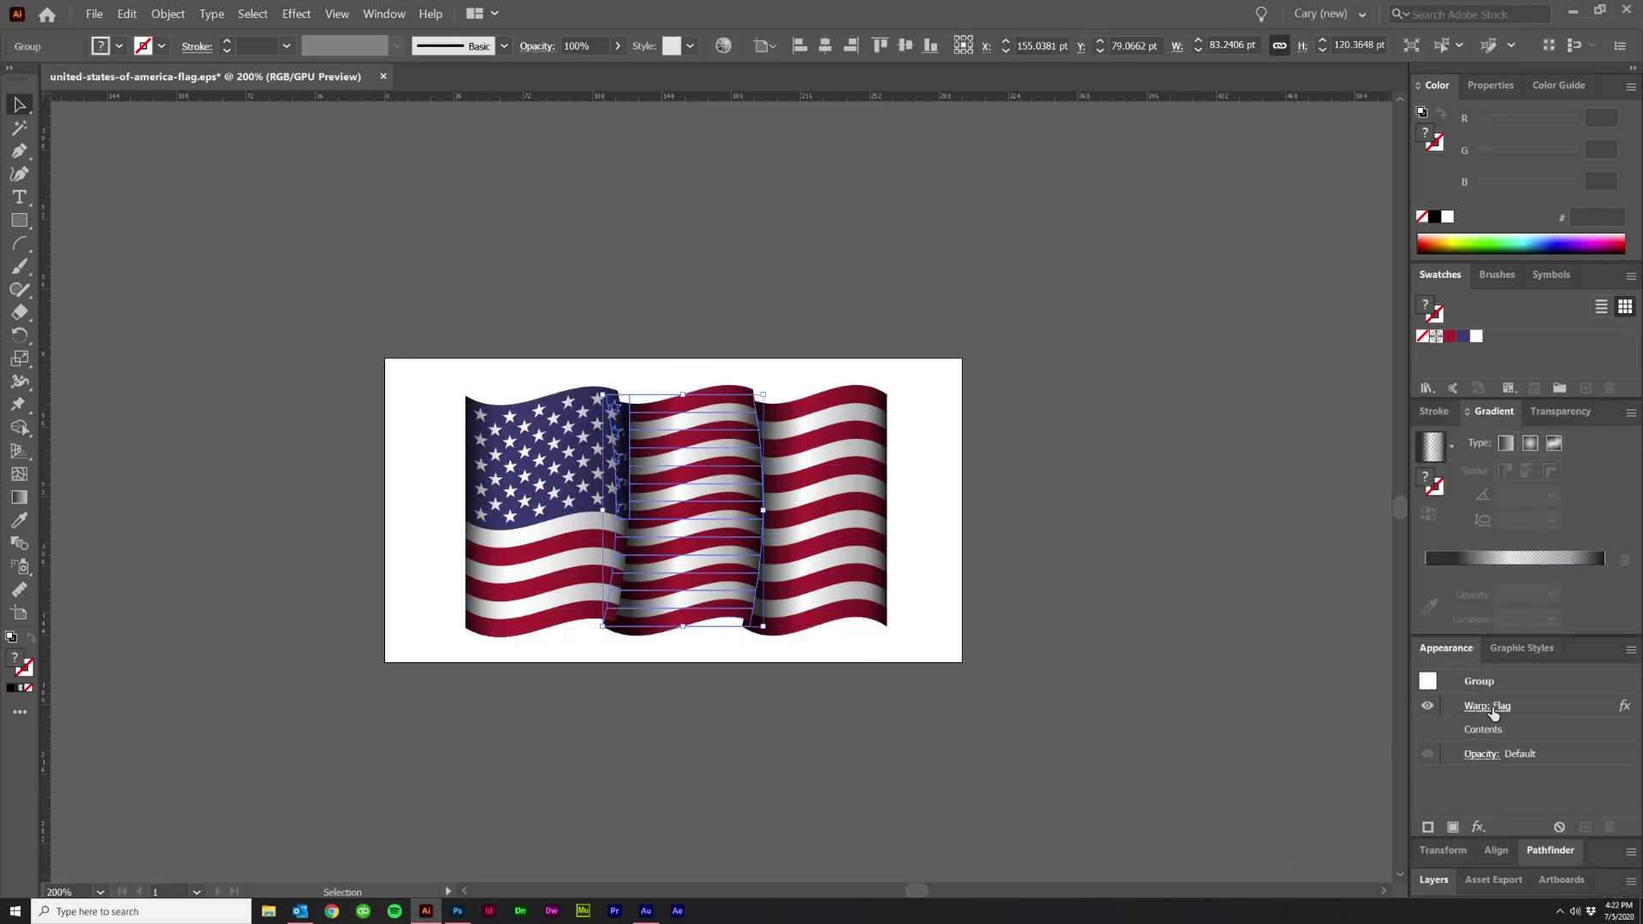
# Step: Expand the appearance of all flag sections and overlays to make the warp effects permanent
pyautogui.moveTo(912, 748); pyautogui.dragTo(371, 249)
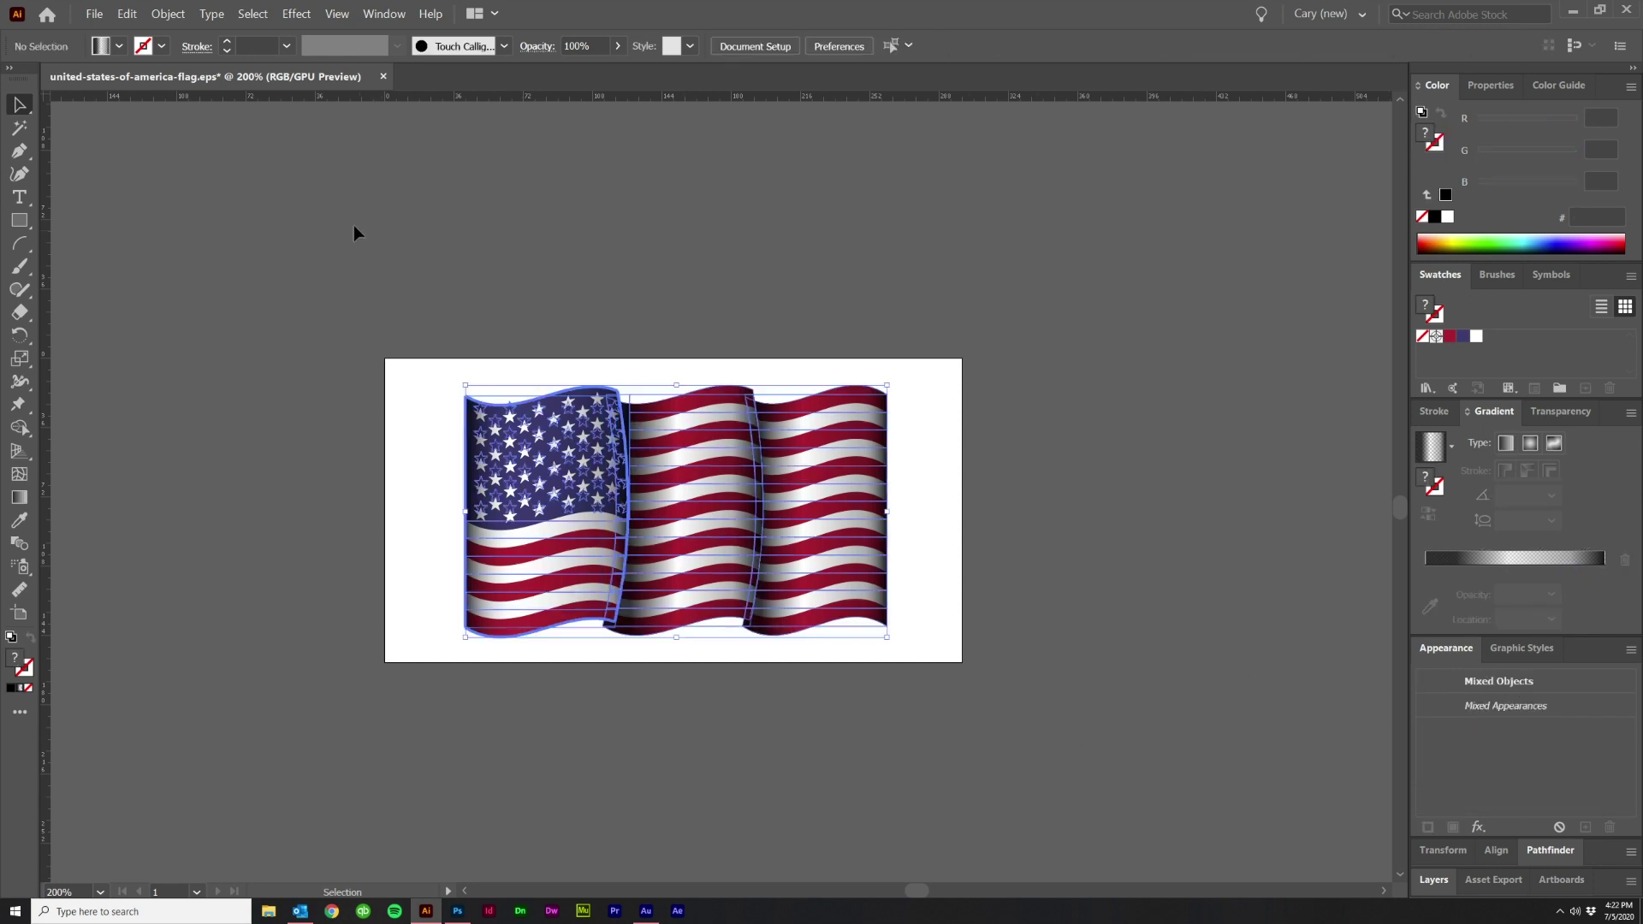
pyautogui.click(168, 14)
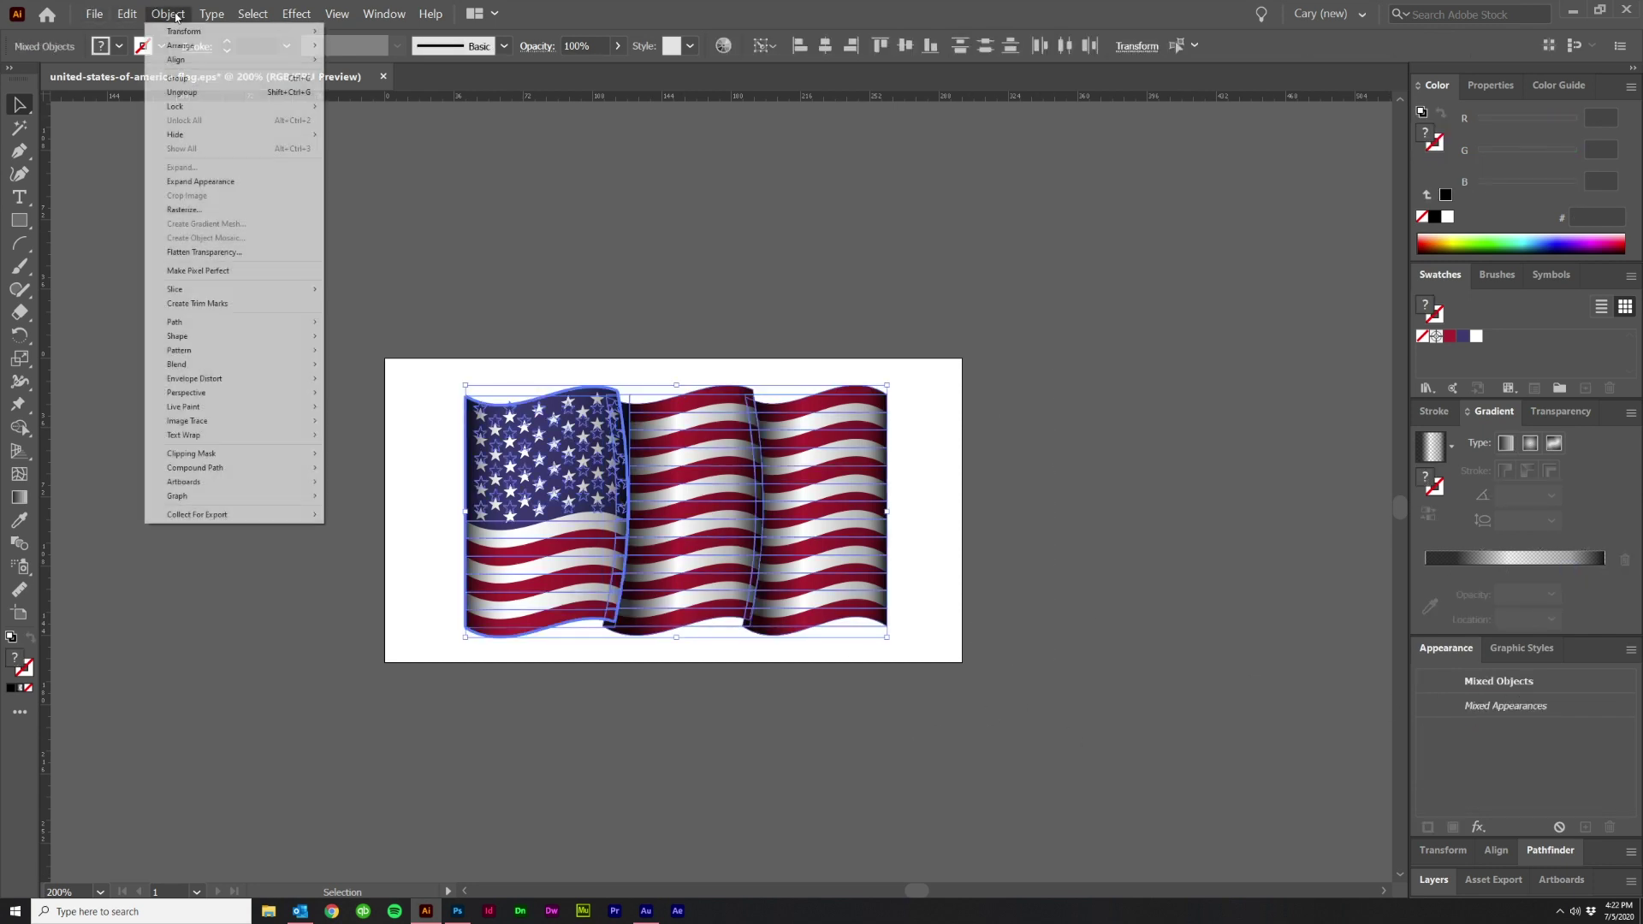
pyautogui.click(199, 182)
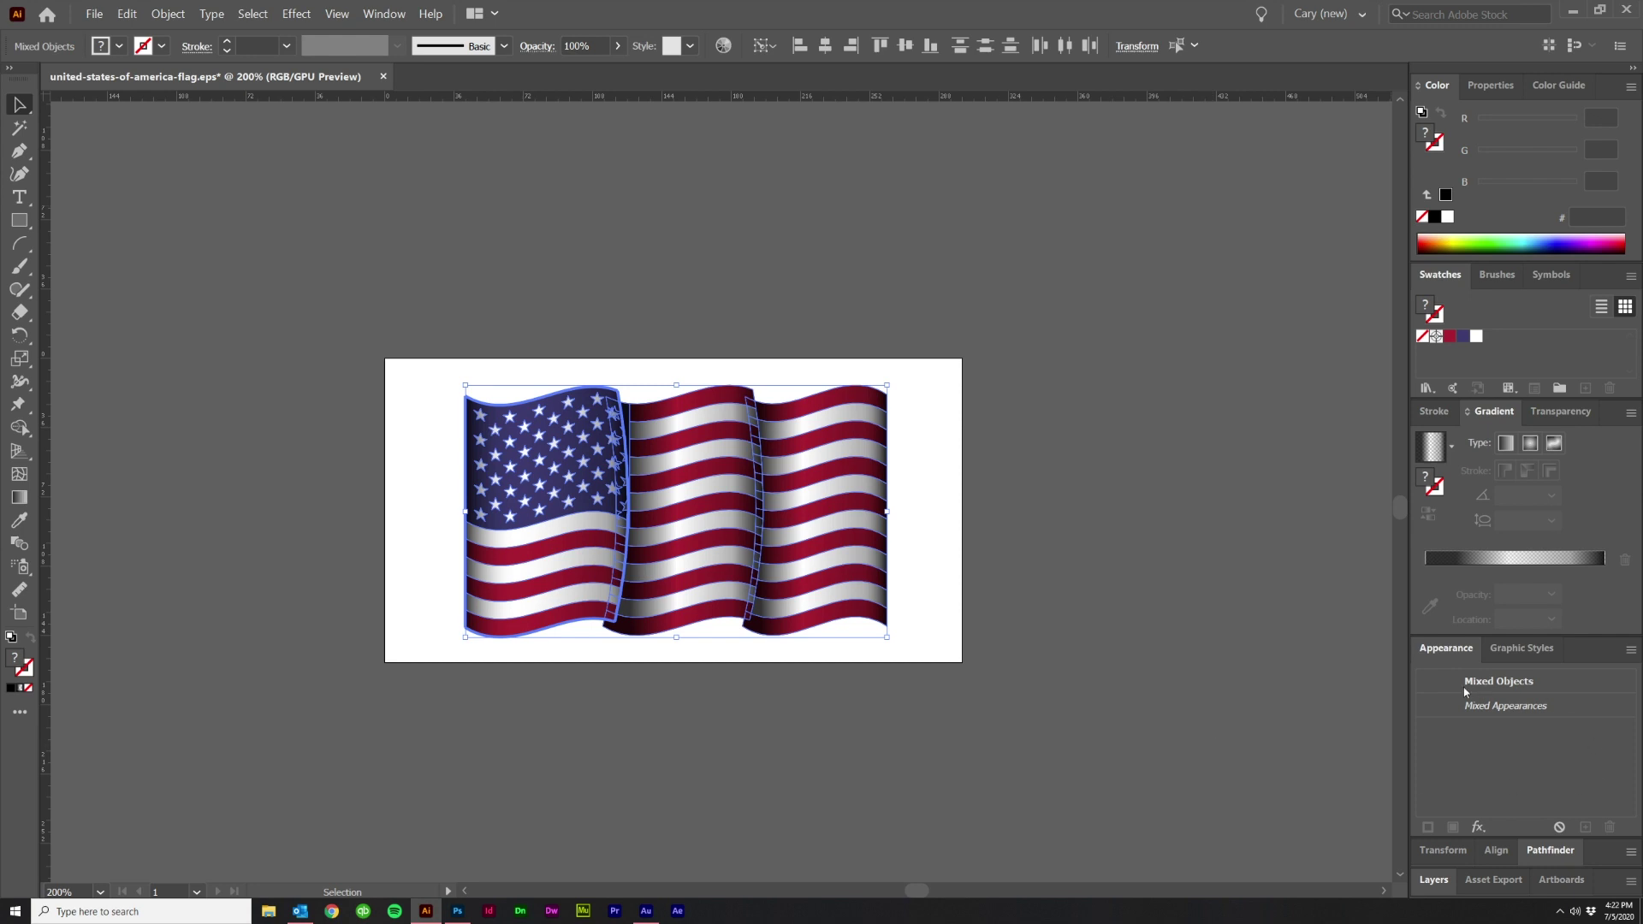
pyautogui.click(947, 751)
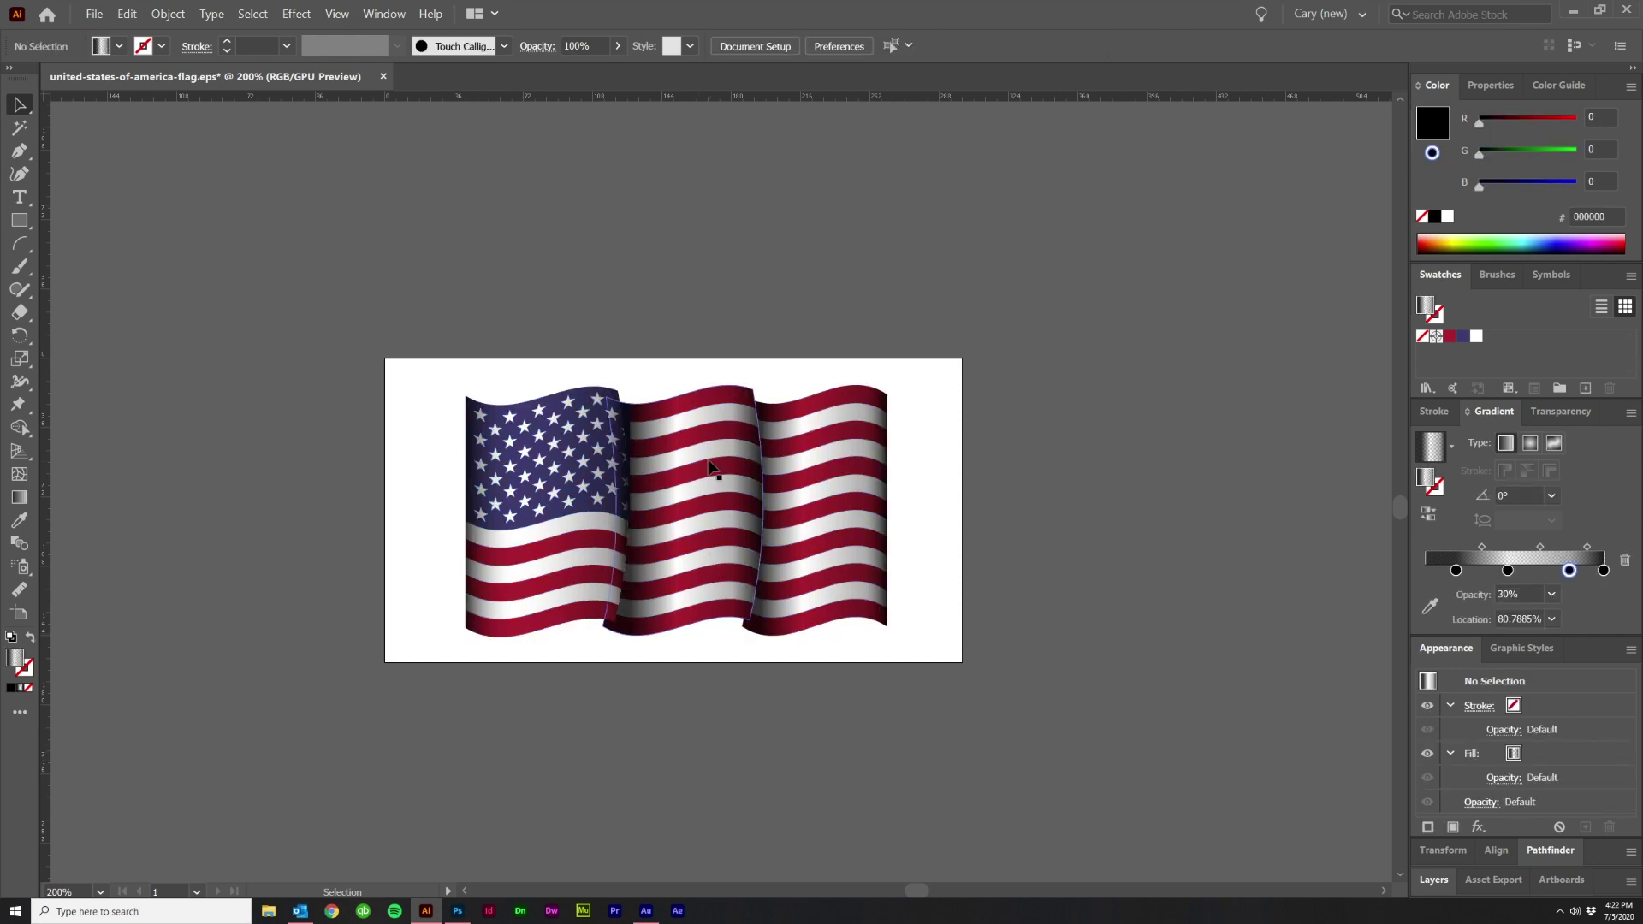
# Step: Test the expanded flag by rotating it slightly counter-clockwise, undo the rotation and deselect everything
pyautogui.click(609, 421)
pyautogui.moveTo(890, 371); pyautogui.dragTo(854, 268)
pyautogui.click(1087, 729)
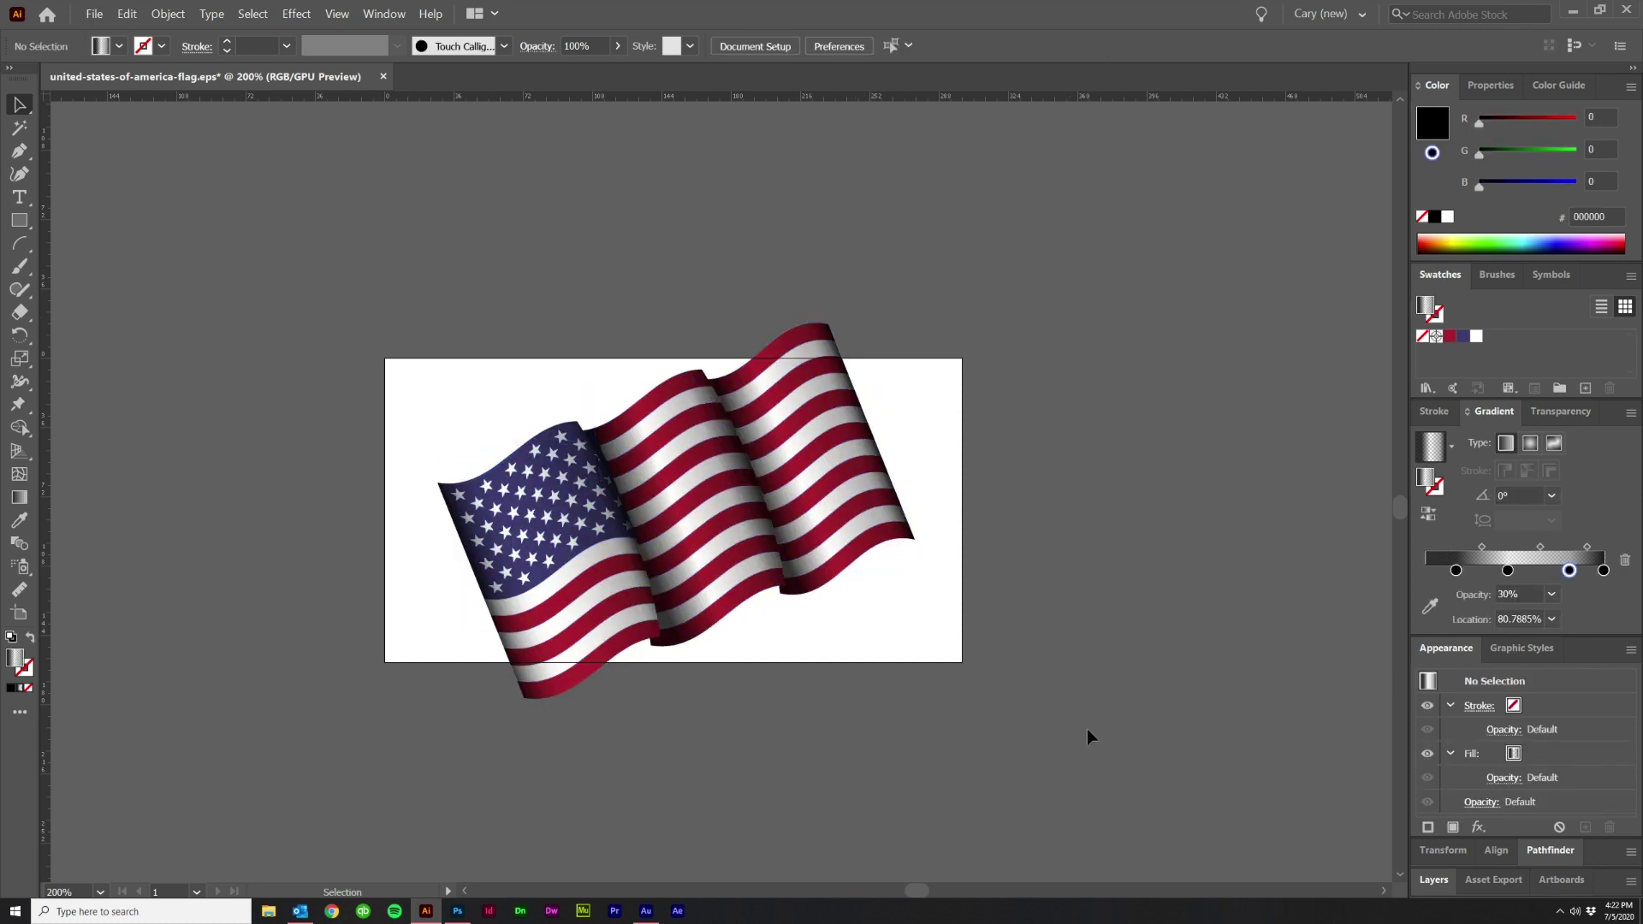
pyautogui.hotkey('ctrl', 'z')
pyautogui.click(1087, 727)
pyautogui.scroll(2, 686, 609)
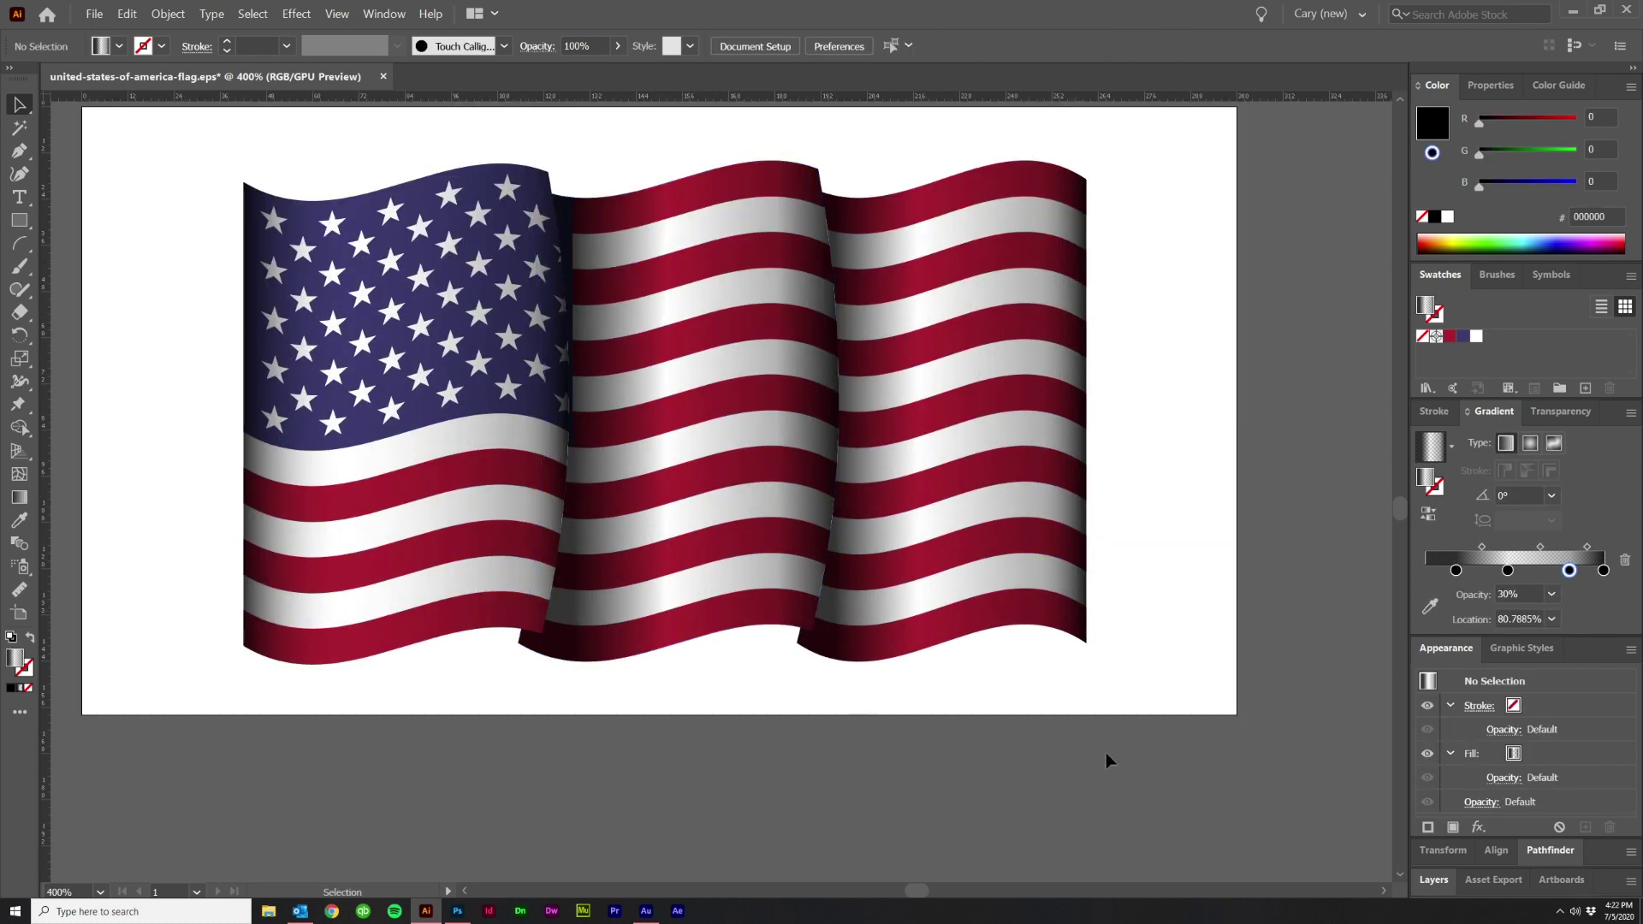
pyautogui.scroll(2, 1206, 748)
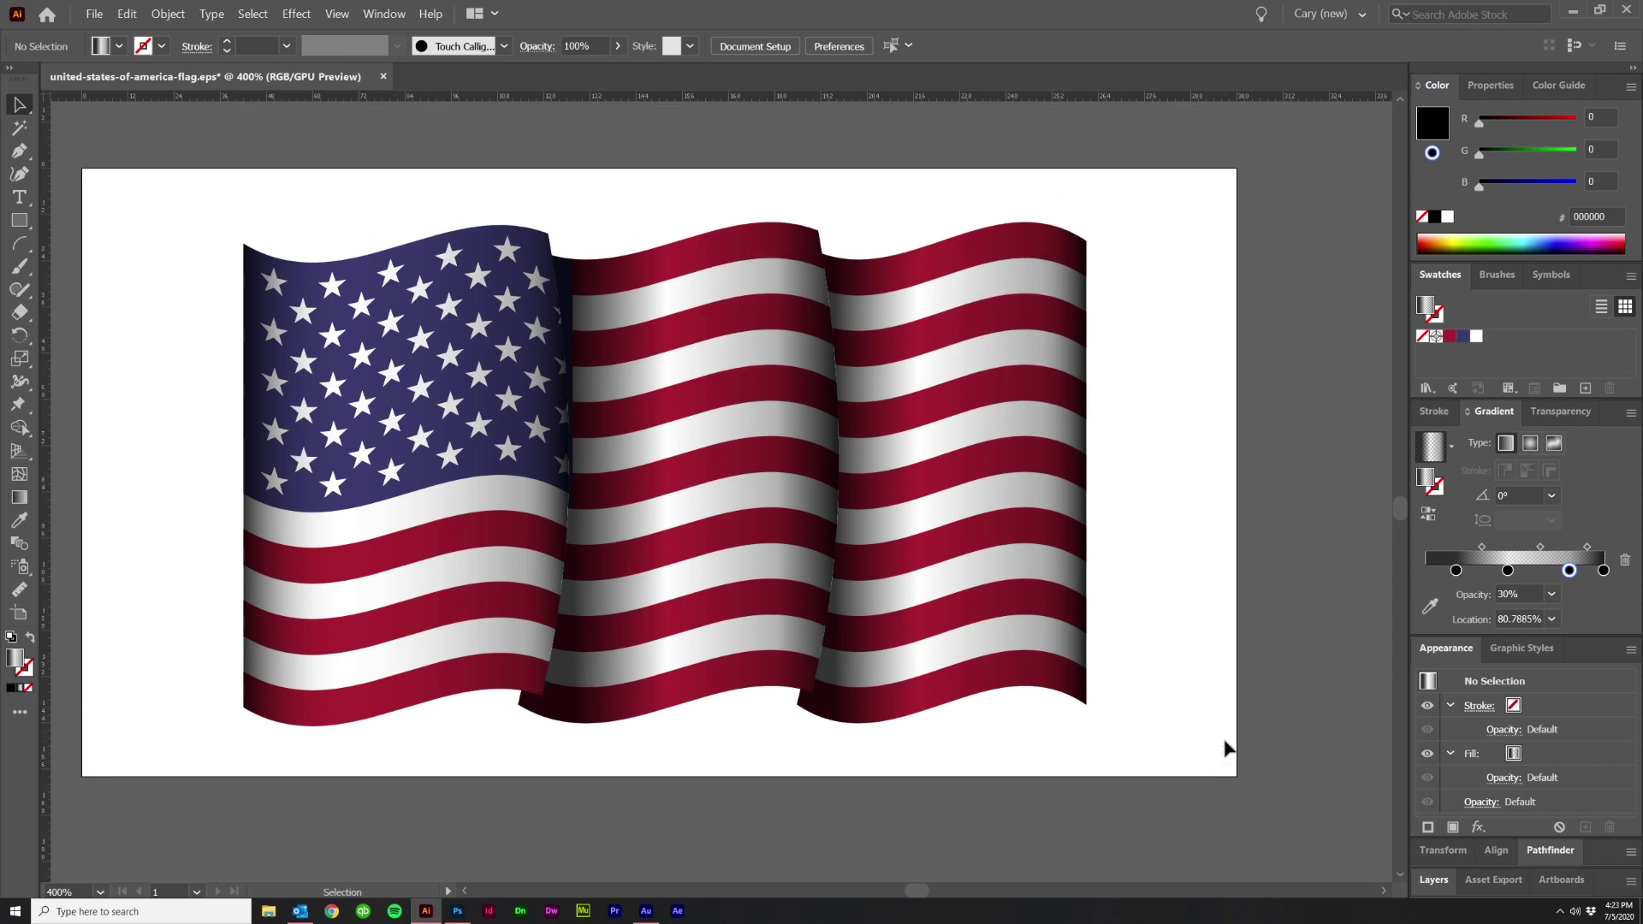